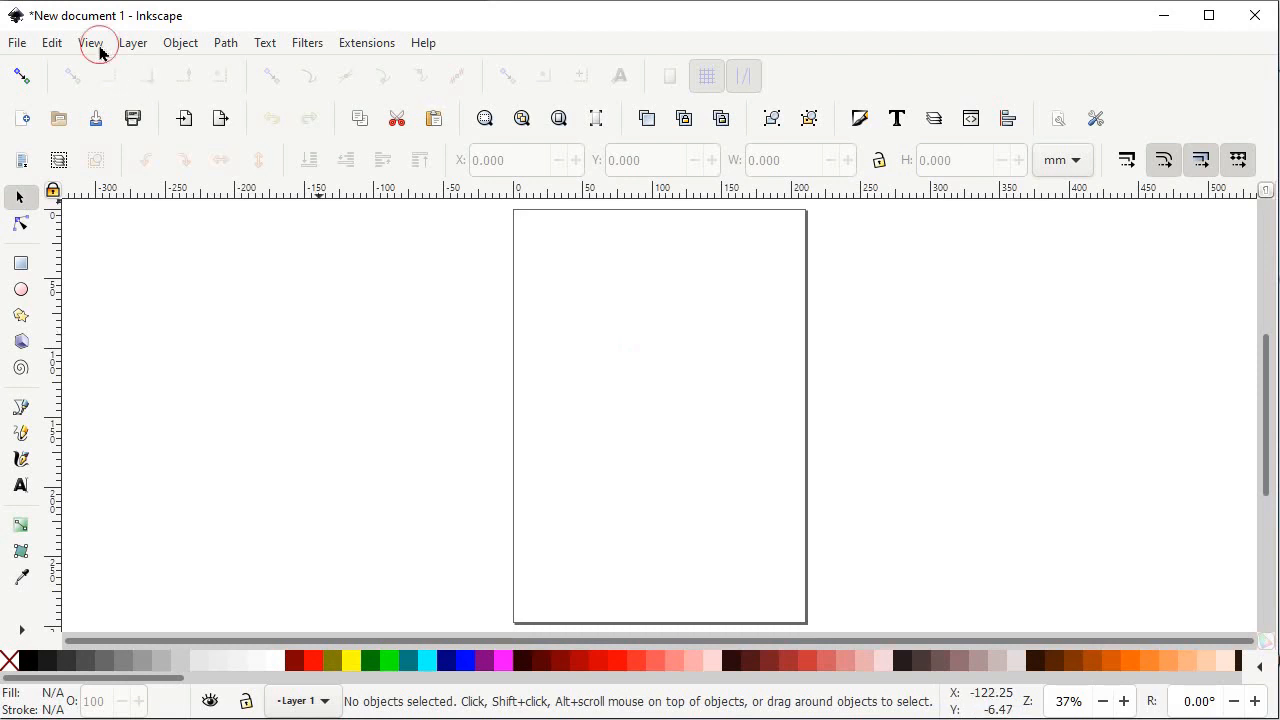
Step: Choose the Custom interface layout and check which interface bars are enabled under the show/hide options
{"action": "left_click", "coordinate": [92, 45]}
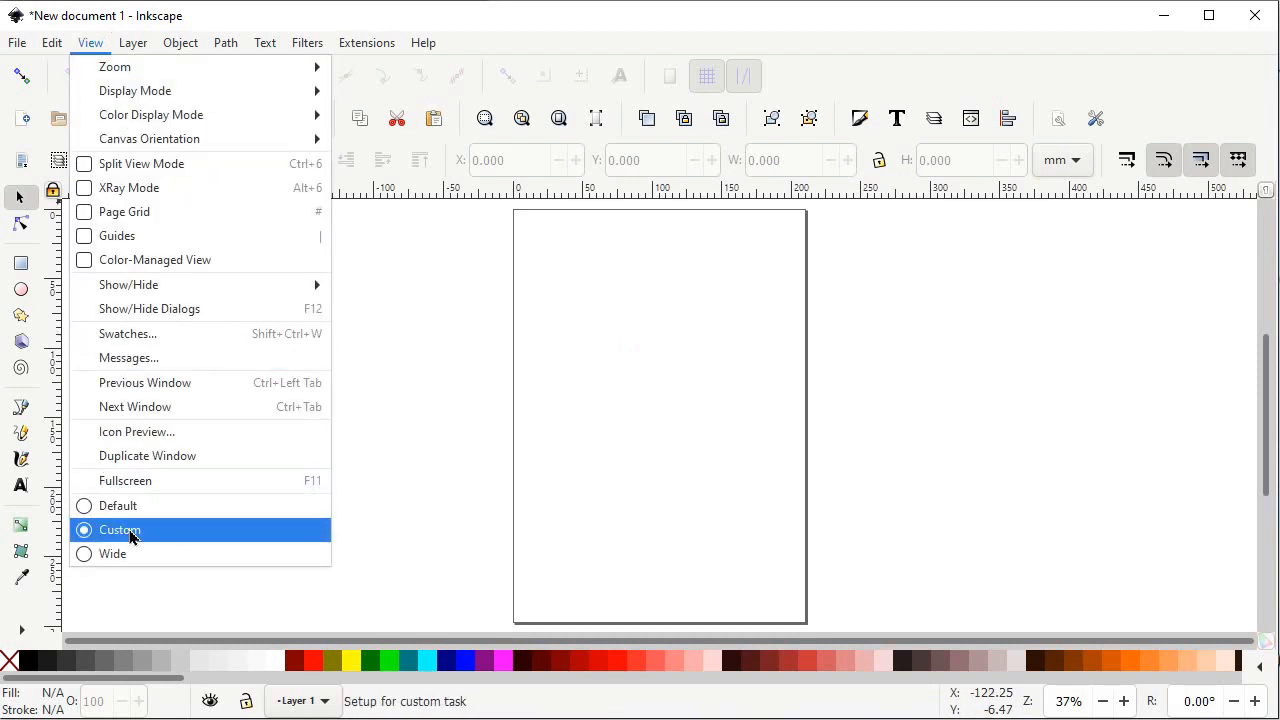
{"action": "left_click", "coordinate": [129, 529]}
{"action": "left_click", "coordinate": [91, 43]}
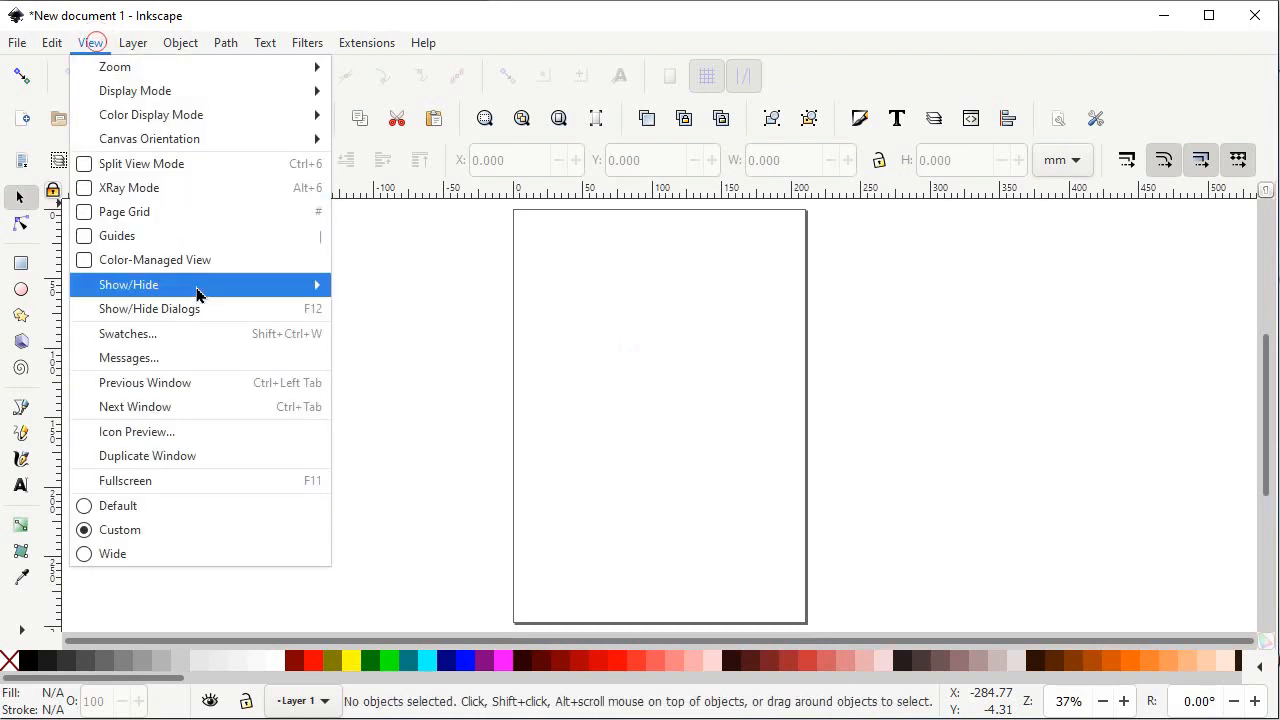
{"action": "mouse_move", "coordinate": [212, 292]}
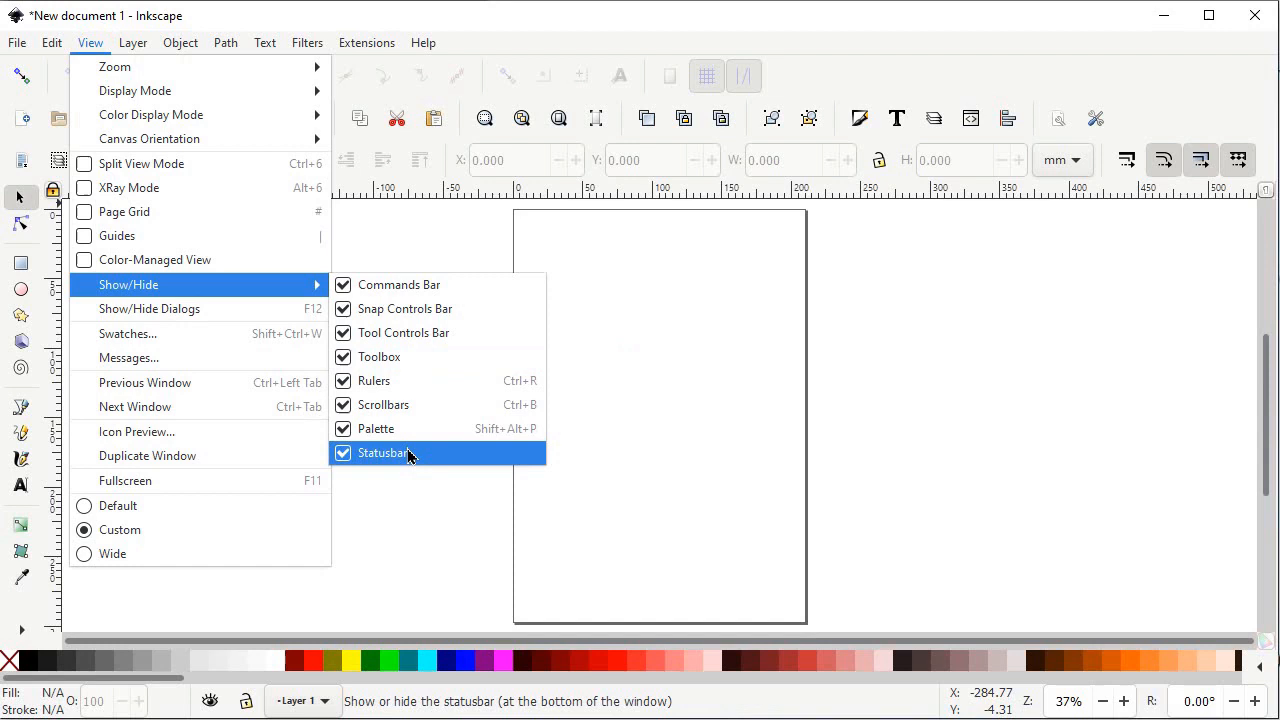
Step: In the document properties, set both the display units and the custom page size units to px
{"action": "mouse_move", "coordinate": [22, 46]}
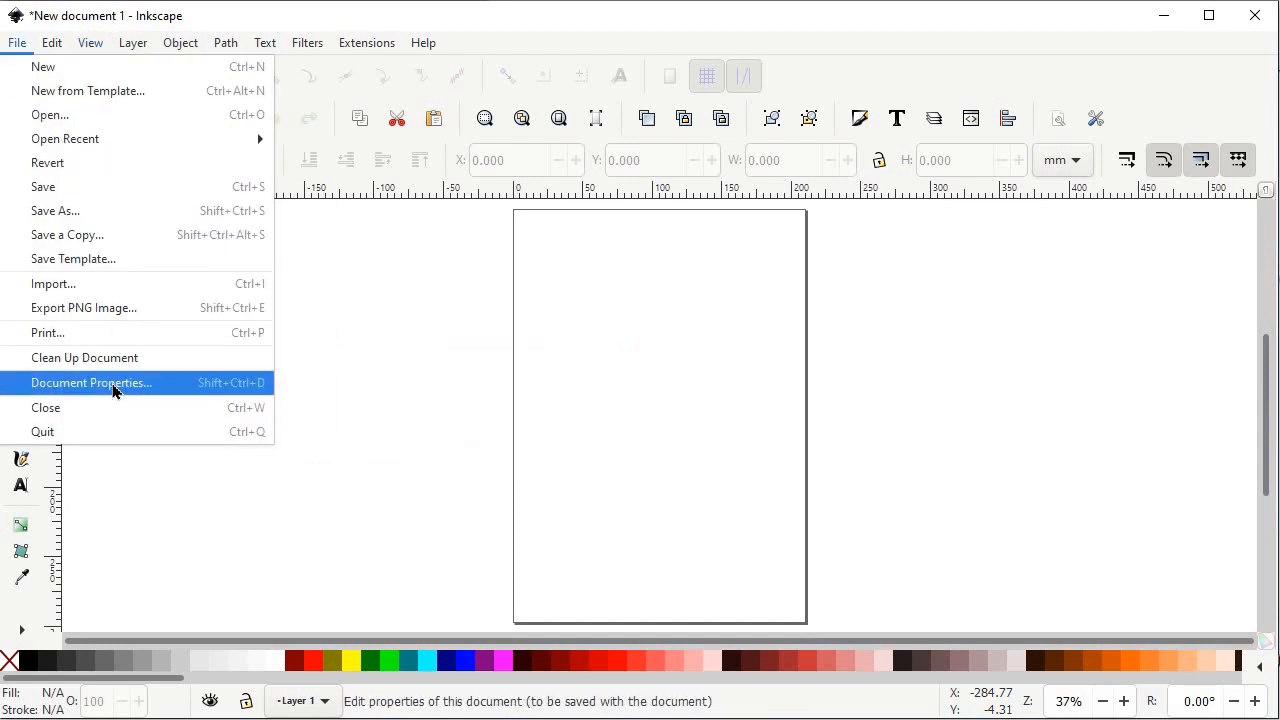
{"action": "left_click", "coordinate": [113, 390]}
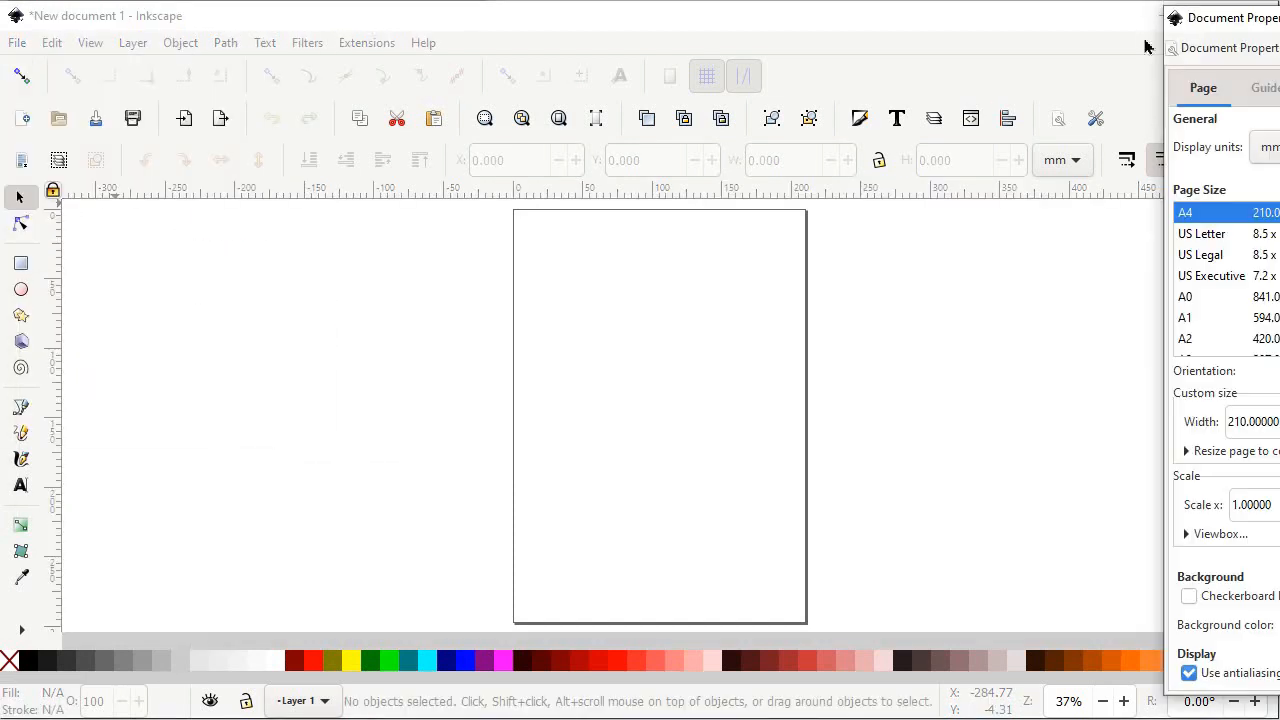
{"action": "left_click_drag", "start_coordinate": [1215, 36], "coordinate": [371, 34]}
{"action": "left_click", "coordinate": [440, 163]}
{"action": "left_click", "coordinate": [442, 245]}
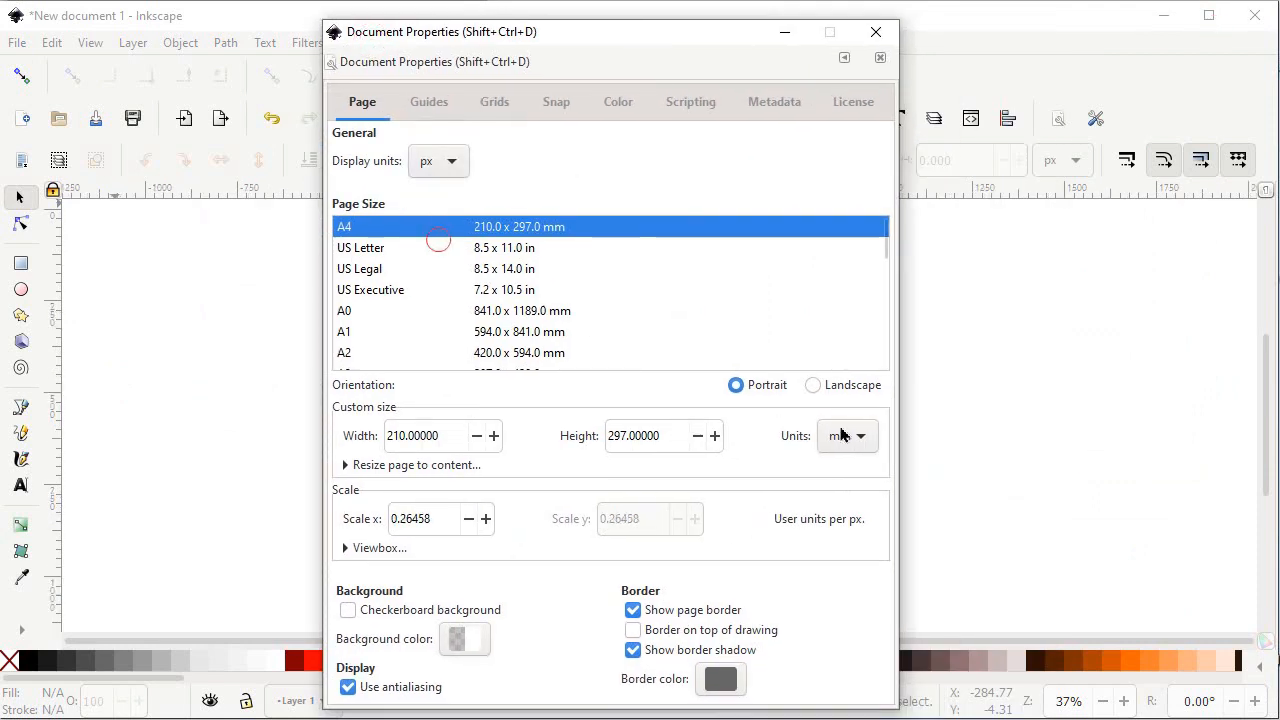
{"action": "left_click", "coordinate": [855, 438]}
{"action": "left_click", "coordinate": [836, 519]}
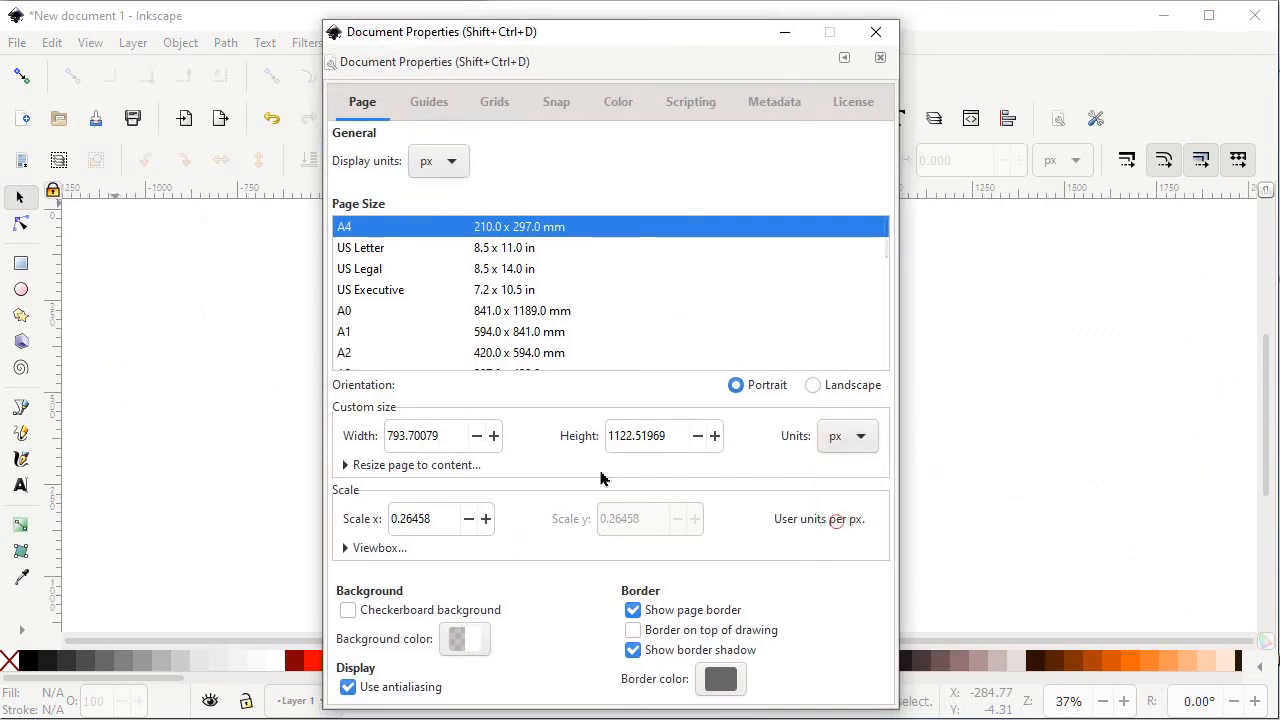
Step: Set the custom page size to 1280 px wide by 720 px high and close the document properties
{"action": "left_click_drag", "start_coordinate": [452, 442], "coordinate": [337, 437]}
{"action": "type", "text": "1280"}
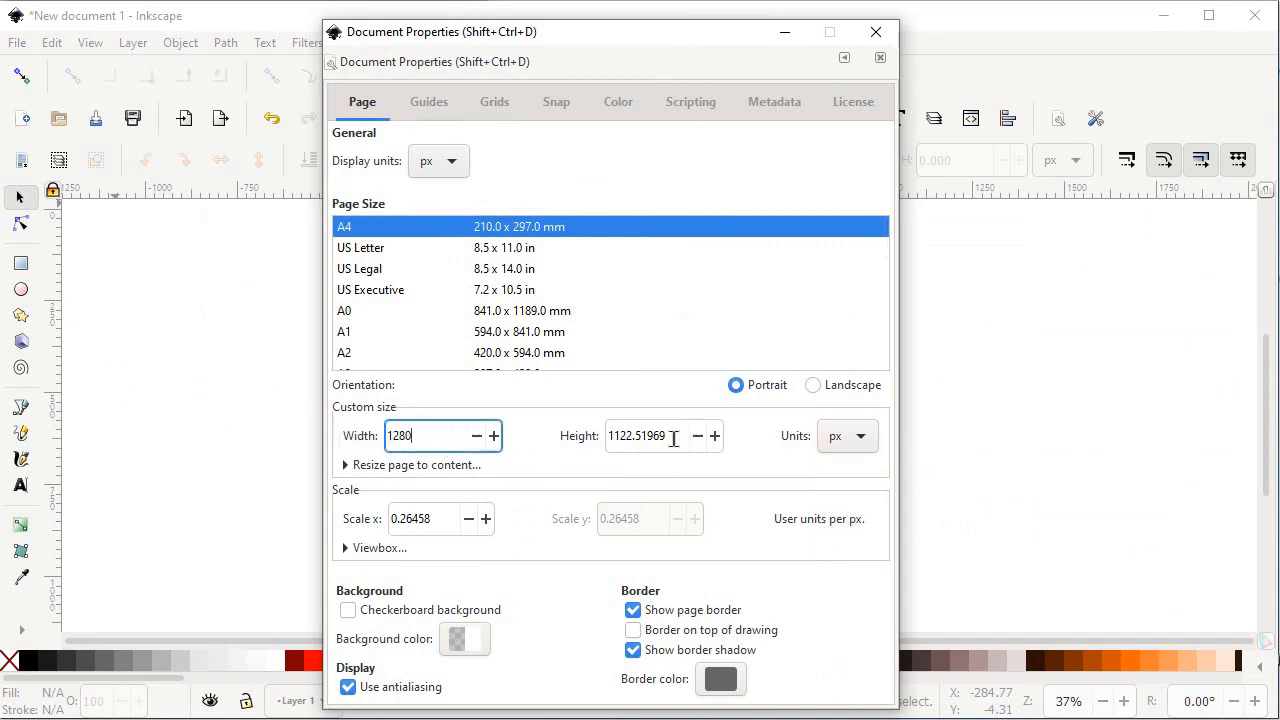
{"action": "left_click_drag", "start_coordinate": [690, 437], "coordinate": [583, 437]}
{"action": "type", "text": "720"}
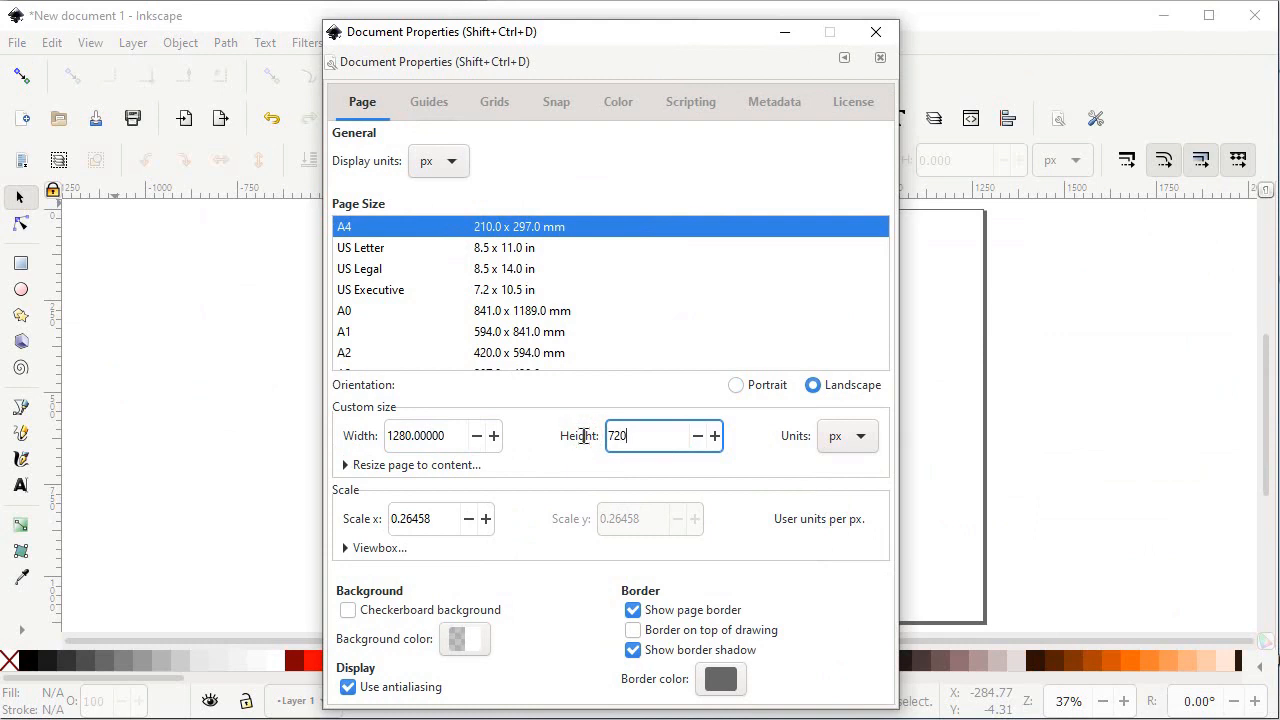
{"action": "left_click", "coordinate": [875, 37]}
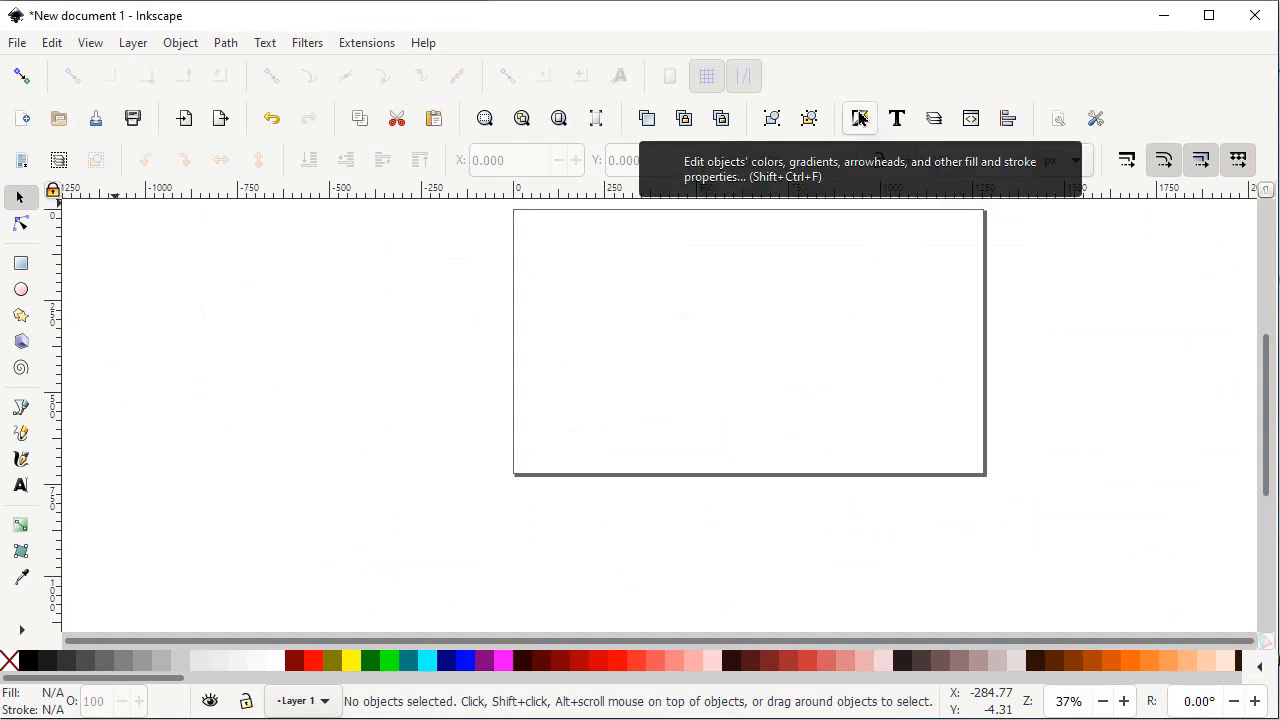
Step: Open the Fill and Stroke and the Align and Distribute dialogs
{"action": "left_click", "coordinate": [860, 118]}
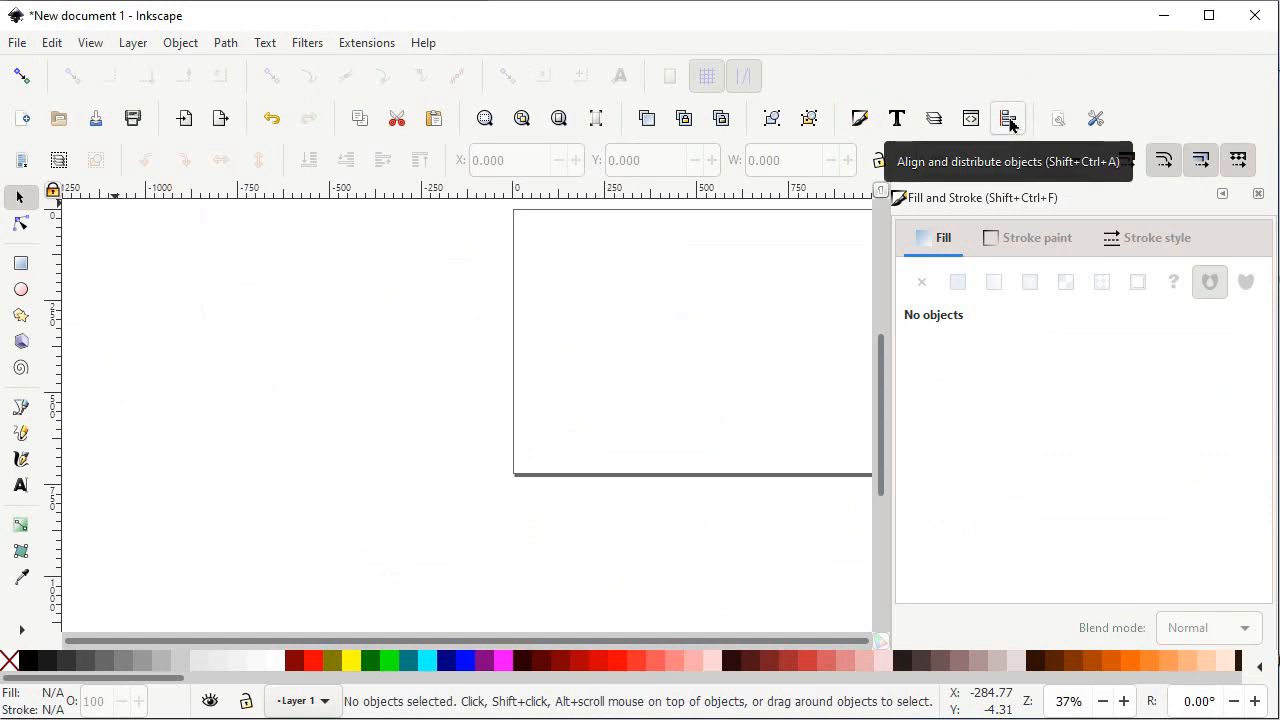
{"action": "left_click", "coordinate": [1008, 120]}
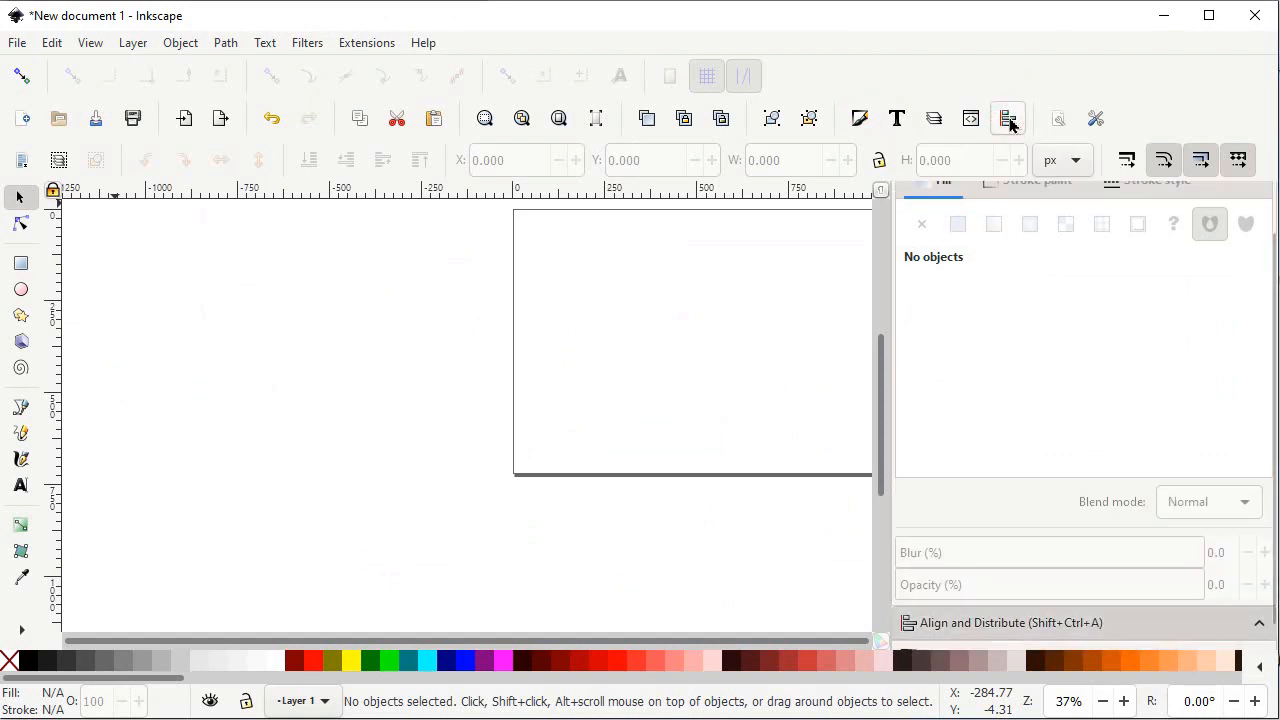
Step: Draw a perfect circle with a radius of about 152 px in the upper-left area of the page
{"action": "left_click", "coordinate": [559, 120]}
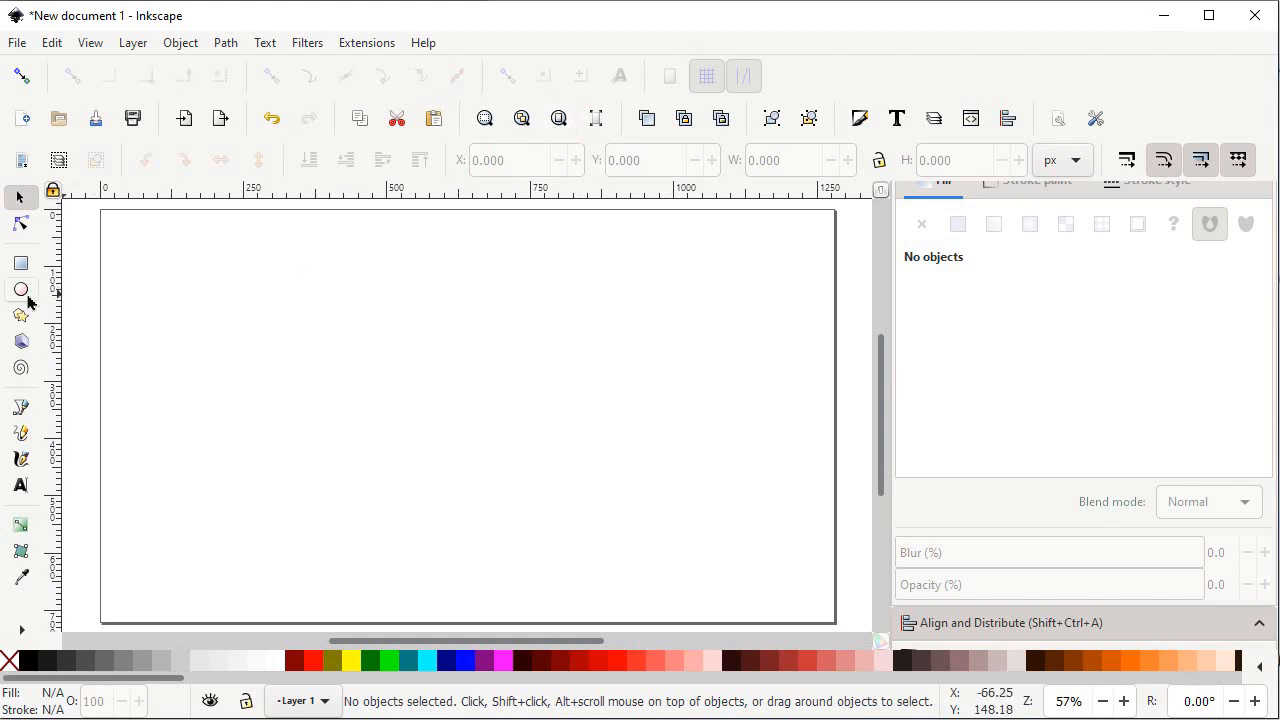
{"action": "left_click", "coordinate": [22, 291]}
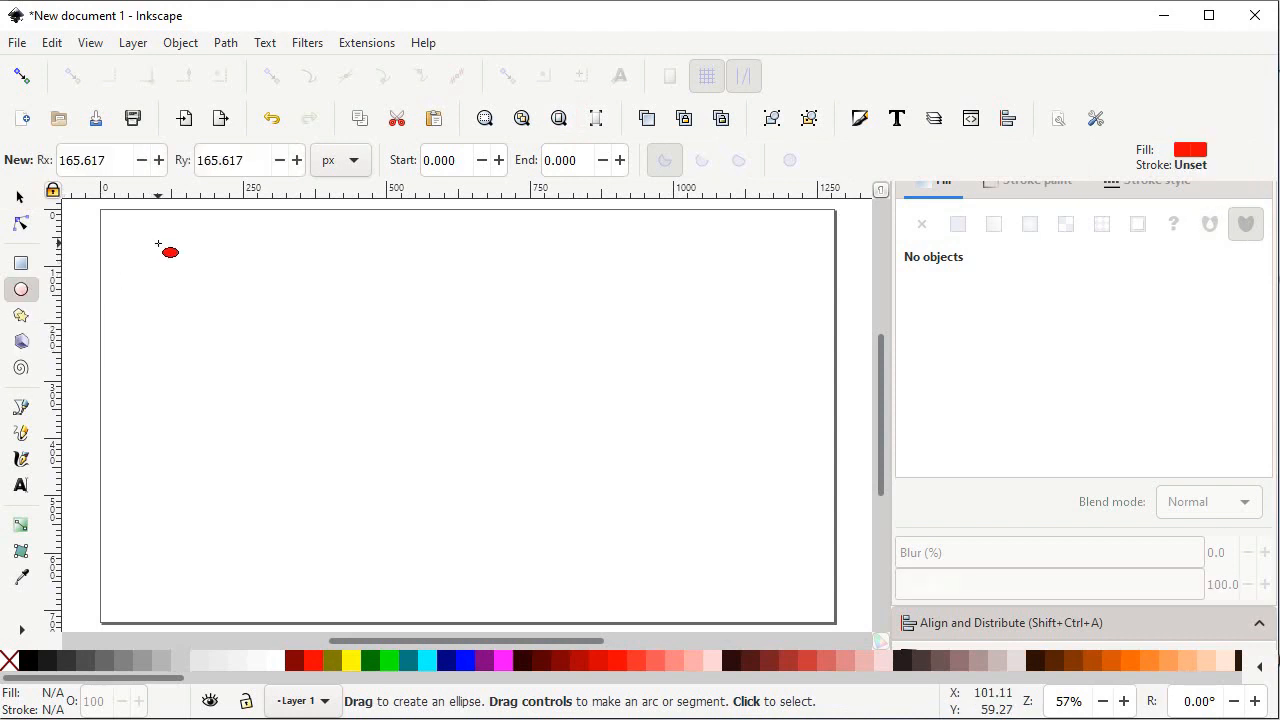
{"action": "key", "text": "ctrl"}
{"action": "left_click_drag", "start_coordinate": [158, 244], "coordinate": [340, 418]}
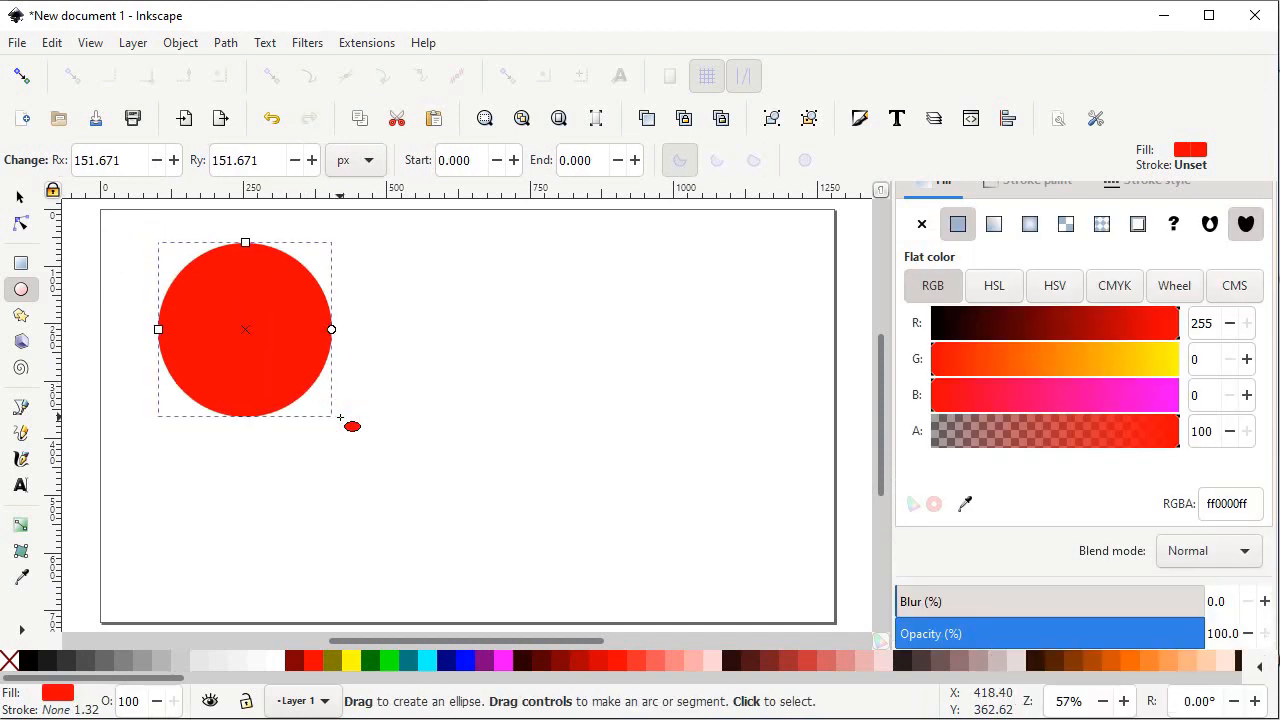
Step: Remove the circle's fill and give it a black stroke
{"action": "left_click", "coordinate": [10, 664]}
{"action": "left_click", "coordinate": [10, 664], "text": "shift"}
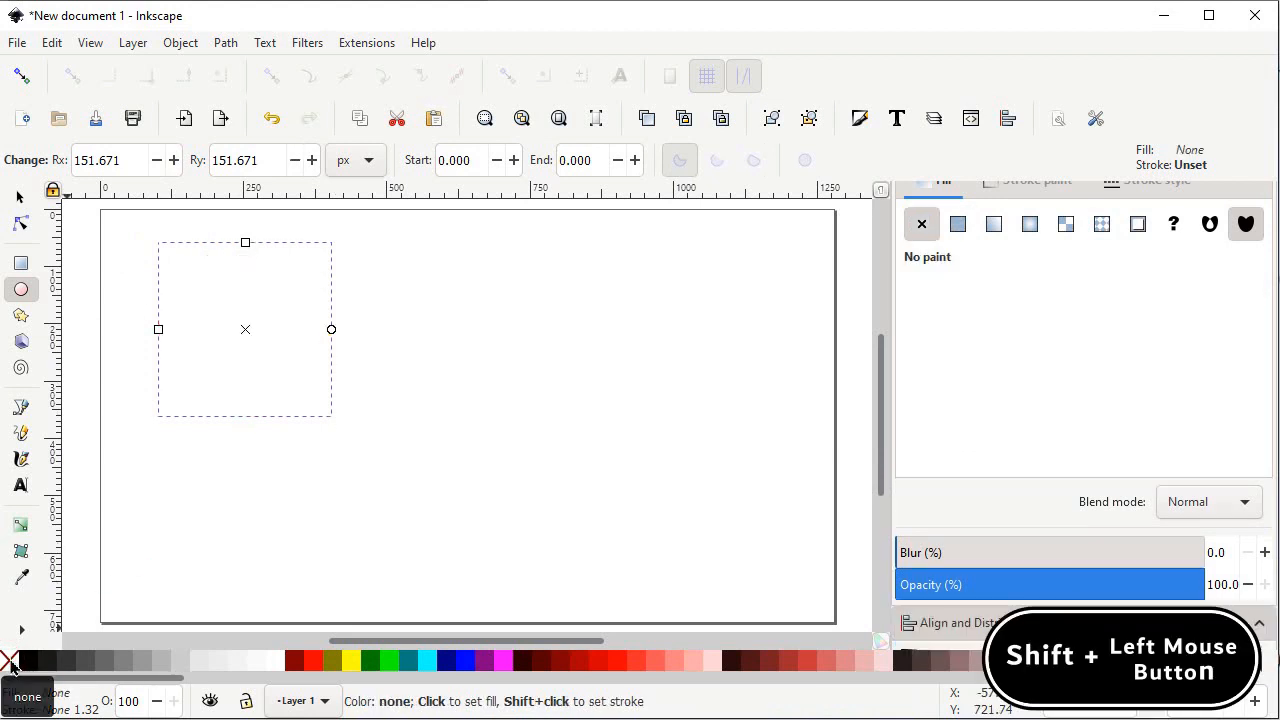
{"action": "left_click", "coordinate": [10, 666], "text": "shift"}
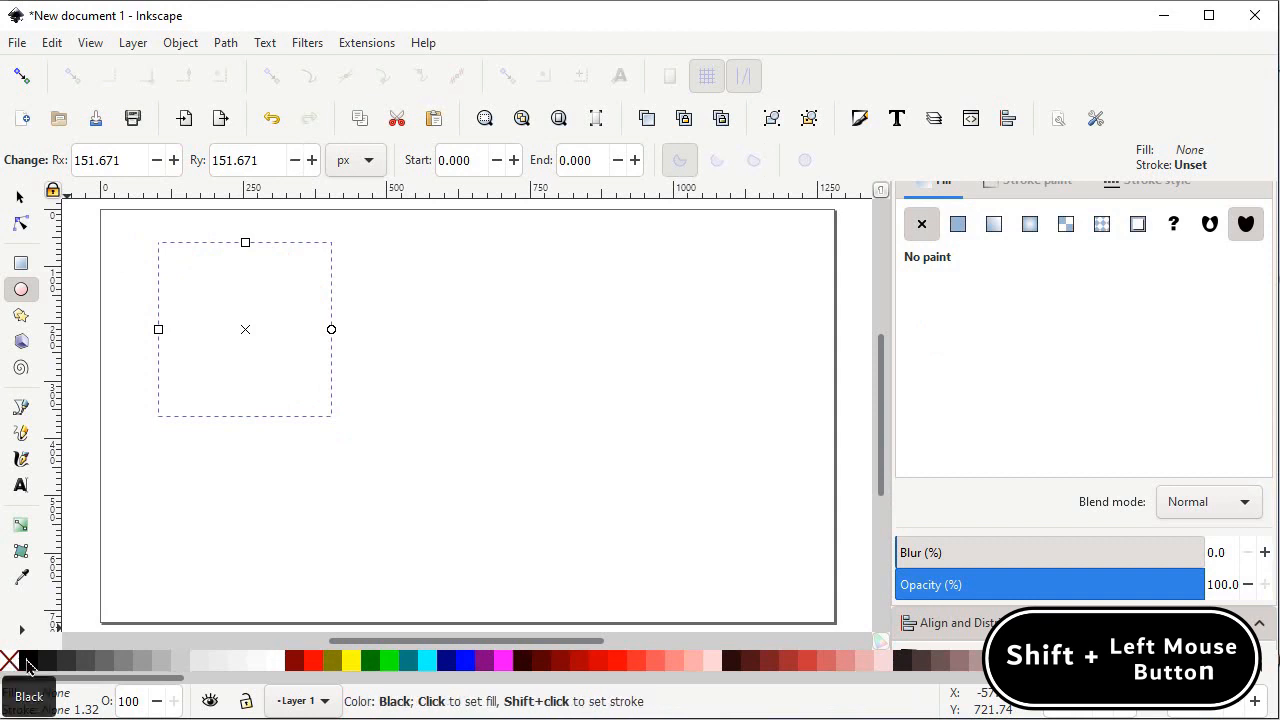
{"action": "left_click", "coordinate": [28, 662], "text": "shift"}
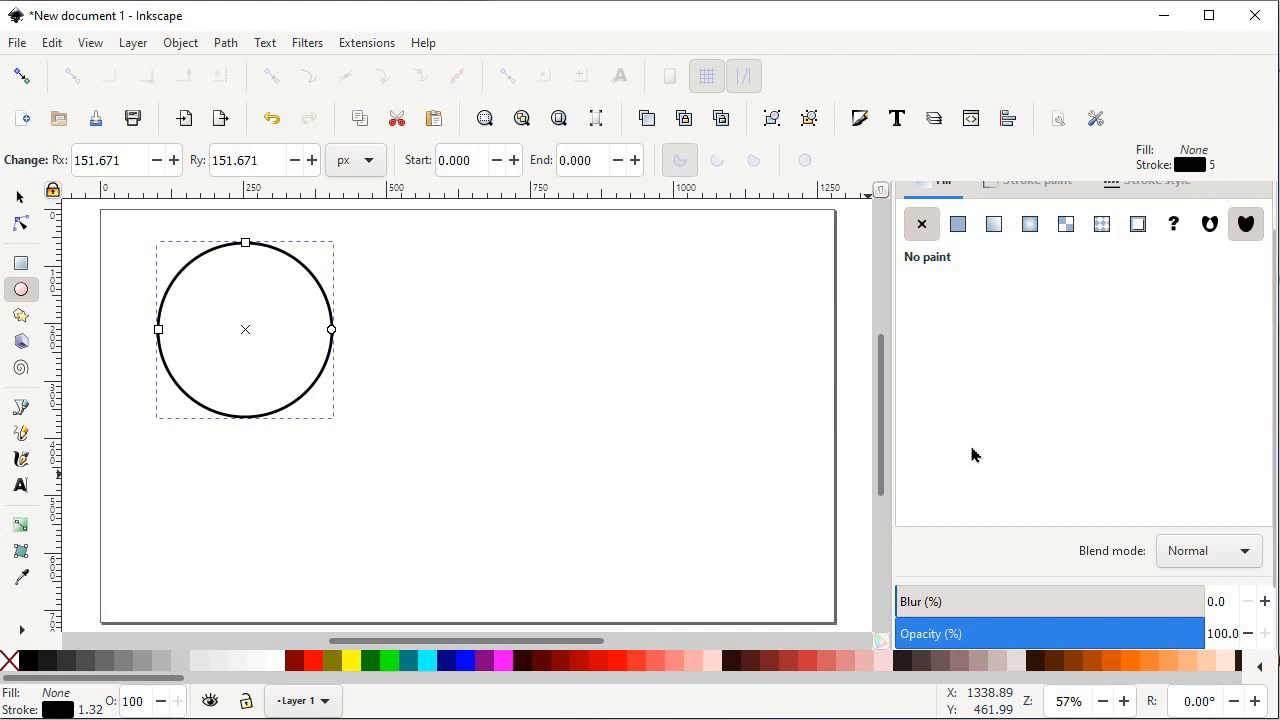
Step: Switch the circle's stroke width unit to px, with a width of 5 px
{"action": "scroll", "coordinate": [997, 447], "scroll_direction": "up", "scroll_amount": 2}
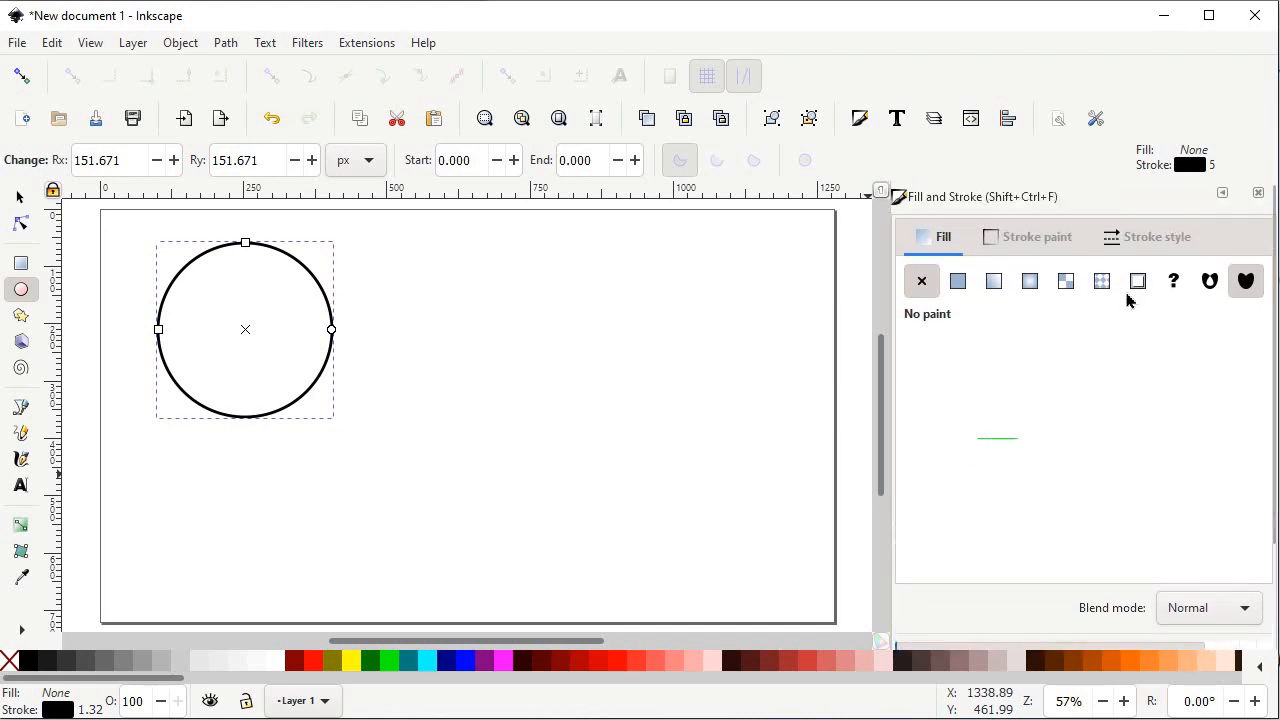
{"action": "left_click", "coordinate": [1143, 240]}
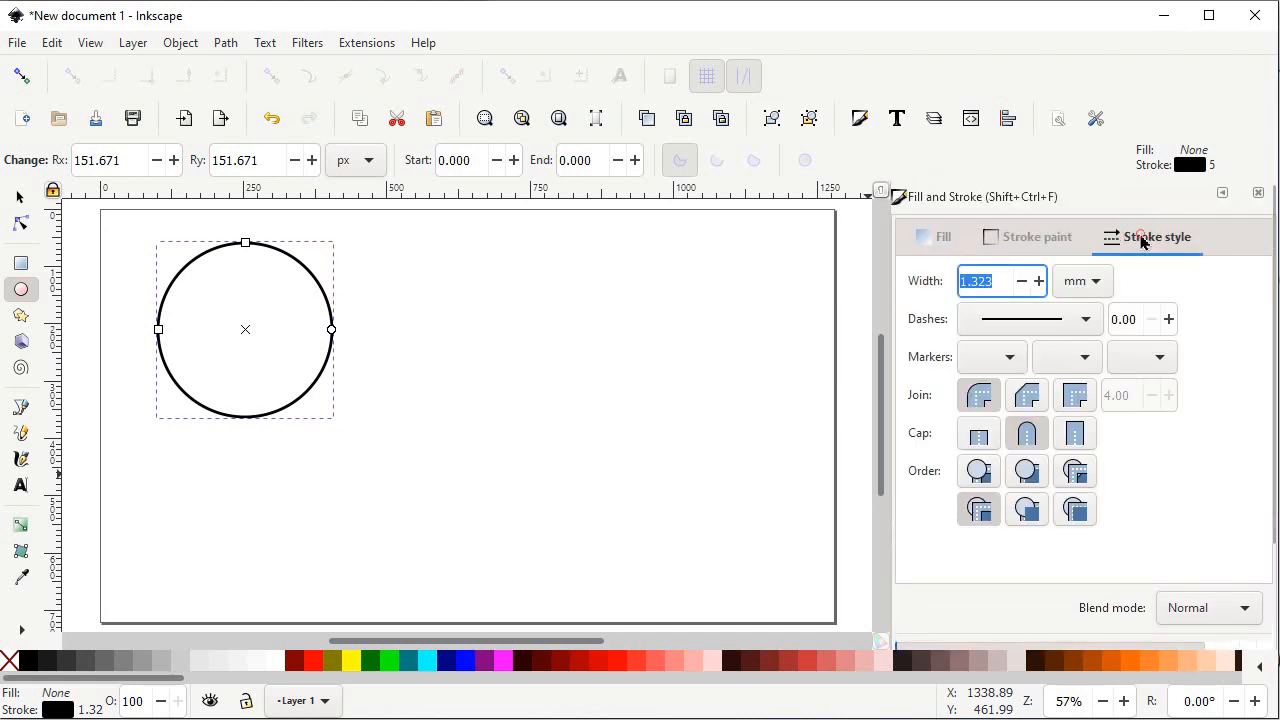
{"action": "left_click", "coordinate": [1089, 284]}
{"action": "left_click", "coordinate": [1068, 364]}
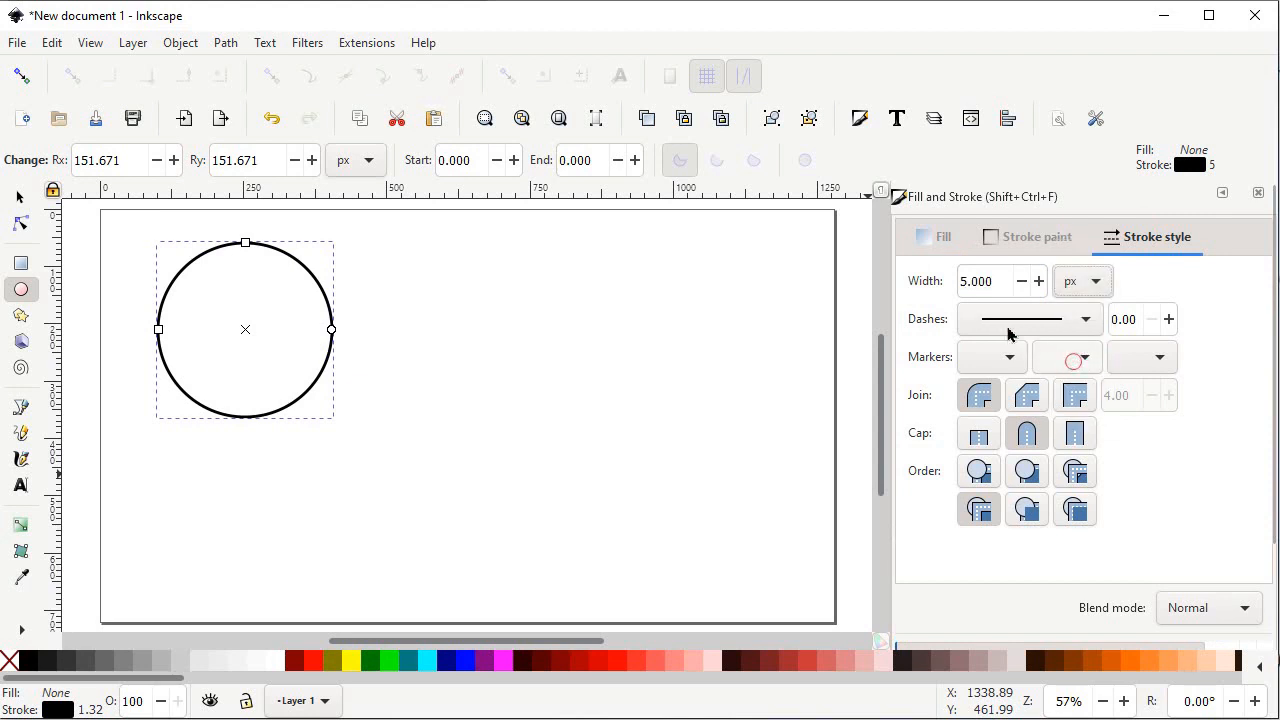
{"action": "left_click", "coordinate": [1000, 281]}
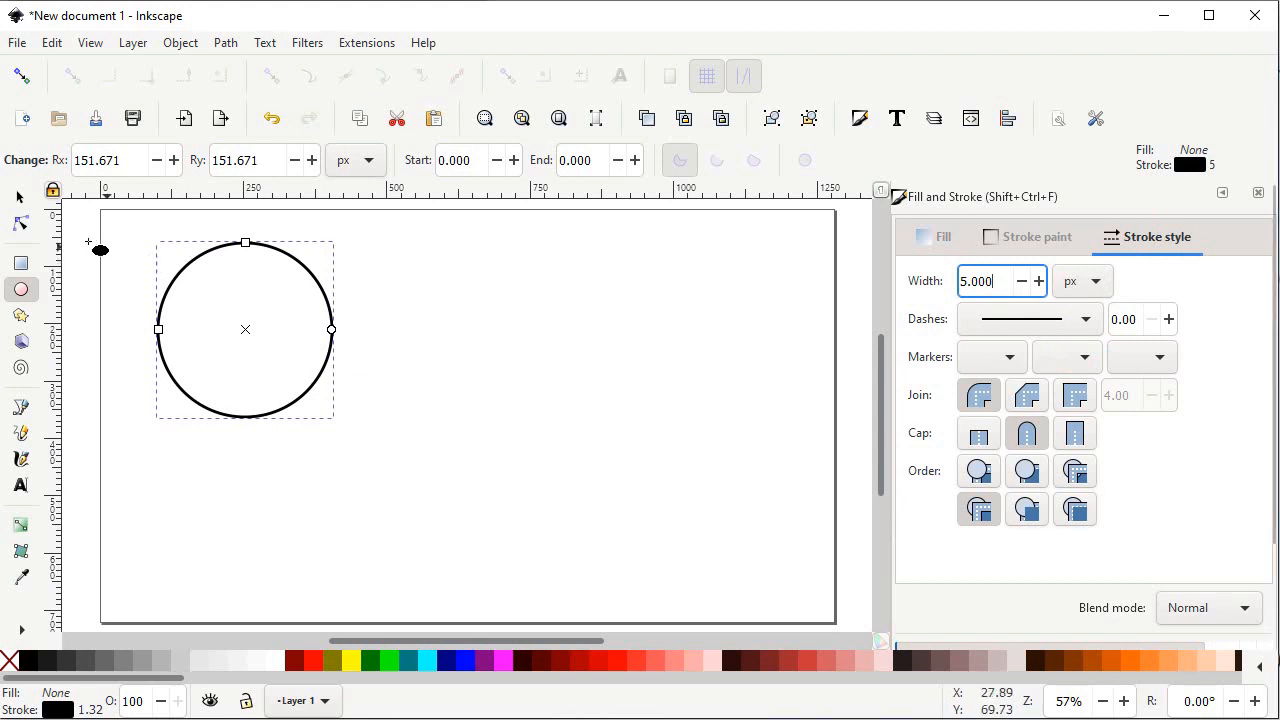
Step: Switch to the Selector tool and turn off scaling of the stroke width when objects are scaled
{"action": "left_click", "coordinate": [18, 200]}
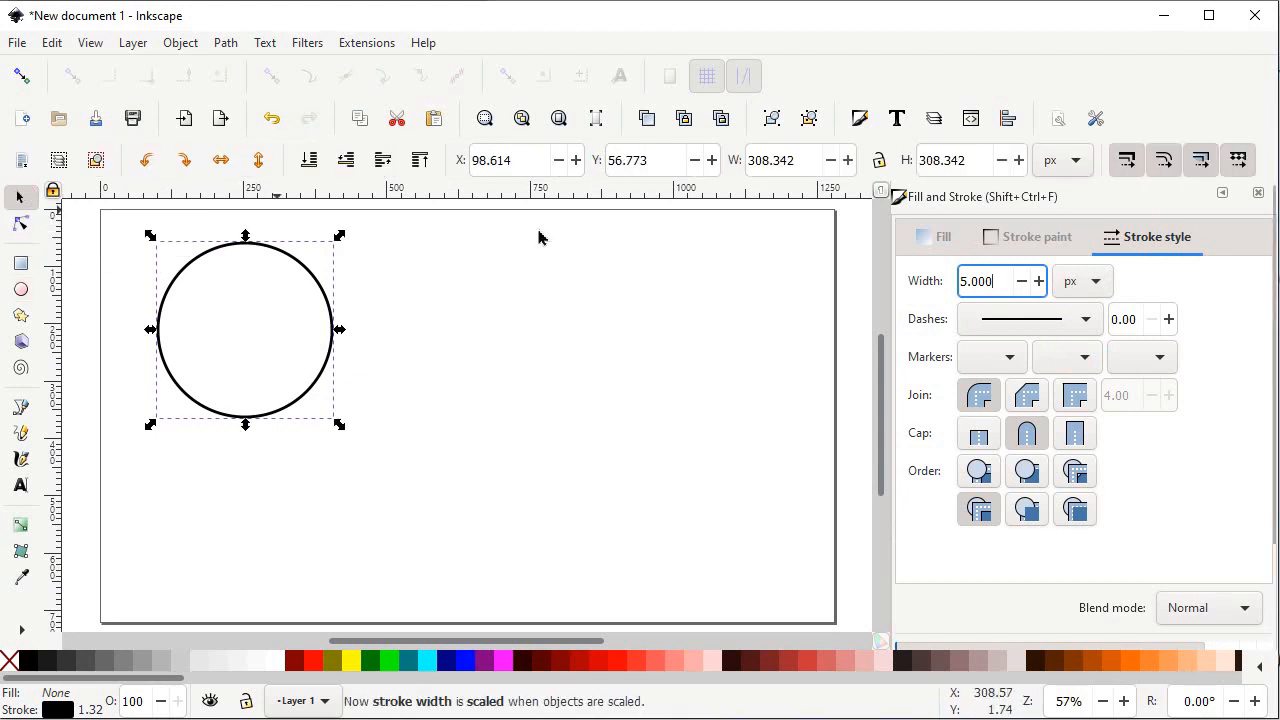
{"action": "left_click", "coordinate": [1128, 158]}
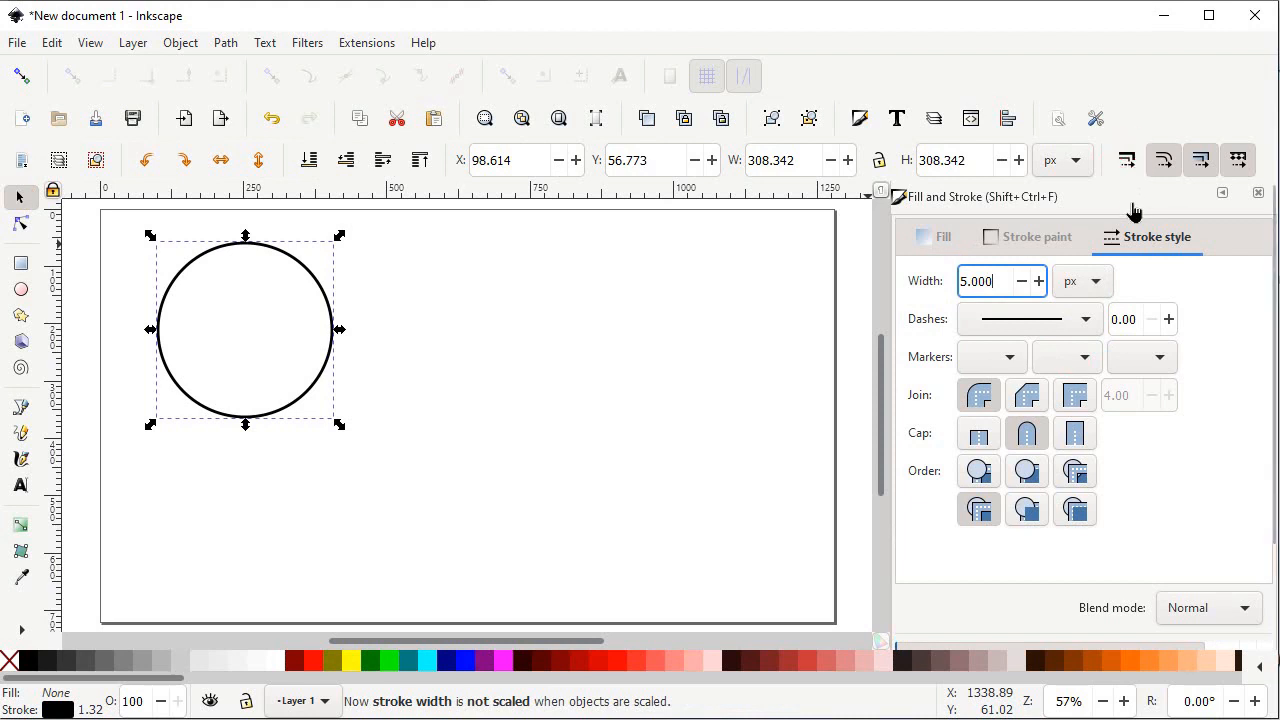
{"action": "left_click_drag", "start_coordinate": [770, 126], "coordinate": [787, 194]}
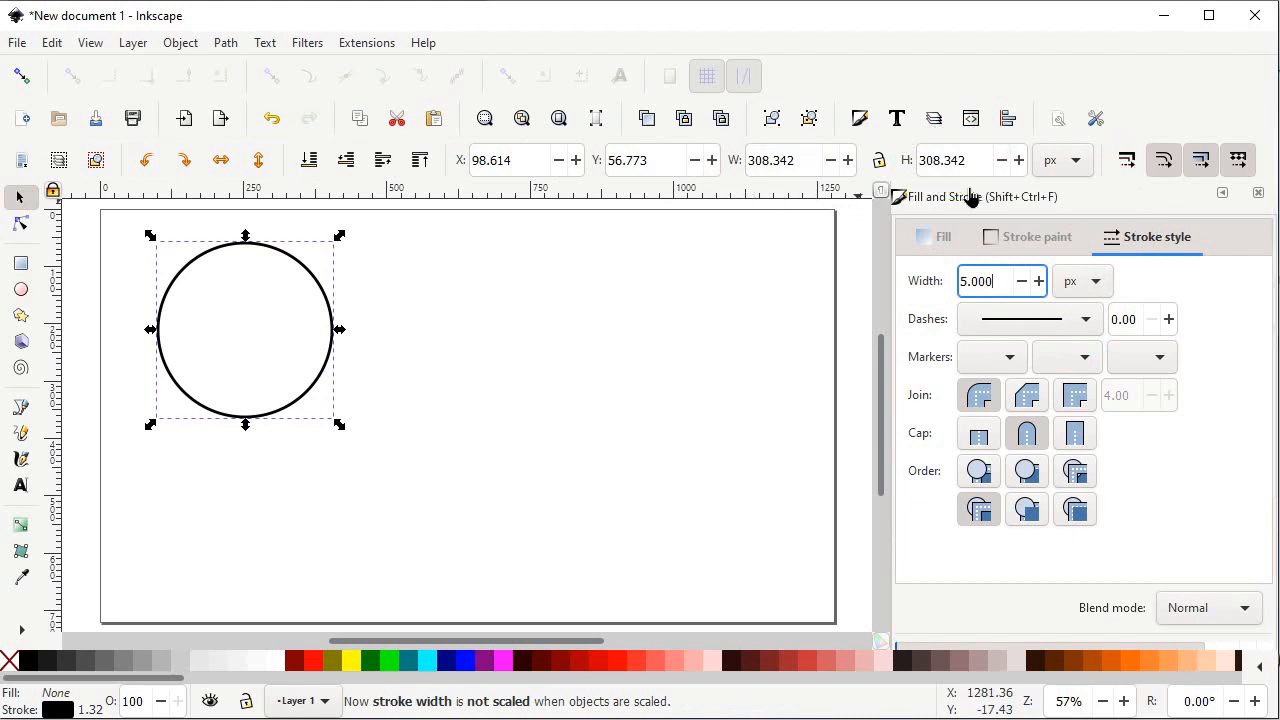
Step: Resize the circle to 300 px wide with locked proportions and move it towards the middle of the page
{"action": "left_click", "coordinate": [879, 161]}
{"action": "left_click", "coordinate": [808, 161]}
{"action": "triple_click", "coordinate": [808, 161]}
{"action": "type", "text": "300"}
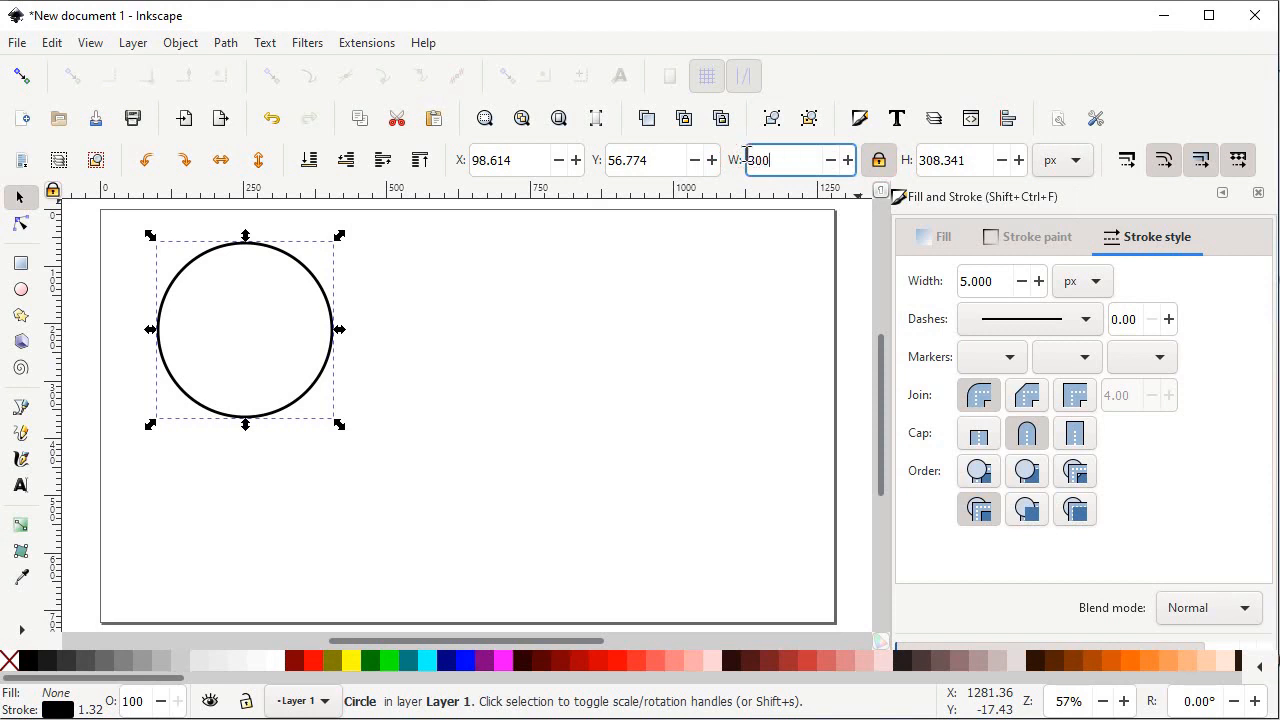
{"action": "key", "text": "Return"}
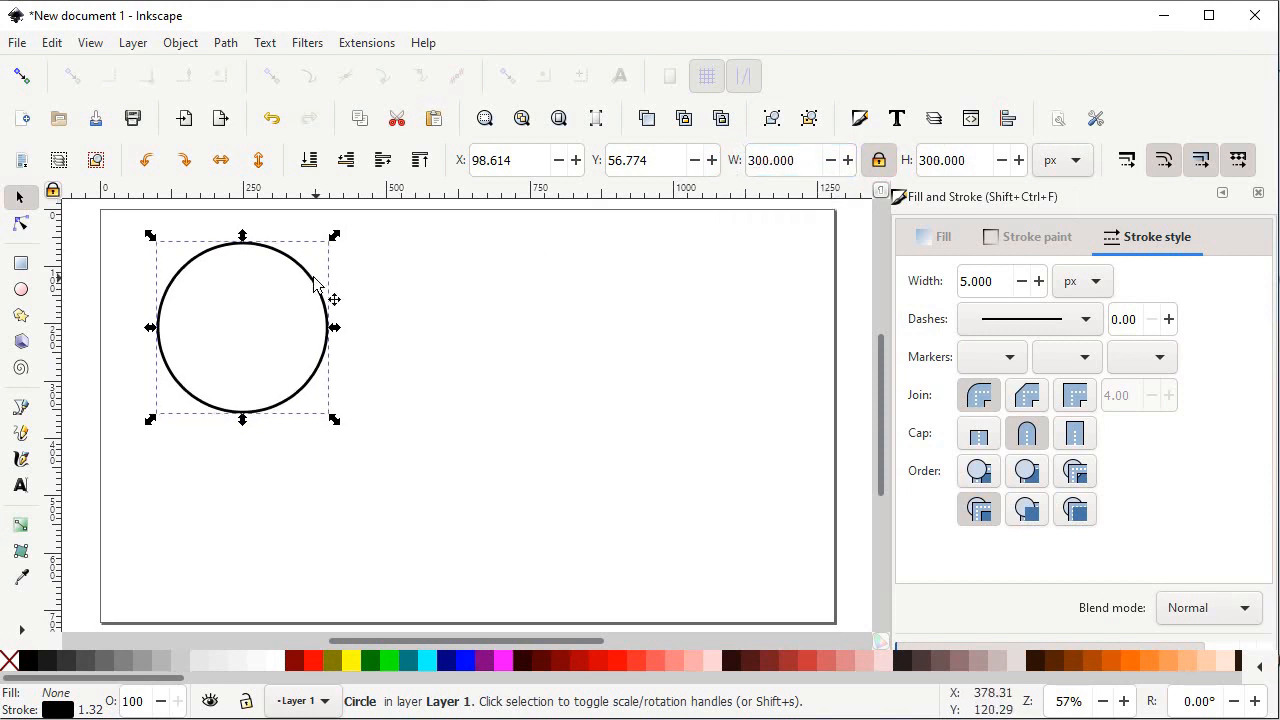
{"action": "left_click_drag", "start_coordinate": [311, 277], "coordinate": [421, 329]}
Step: Duplicate the circle and move the copy horizontally to the right, to about X 536 px, so it slightly overlaps the original
{"action": "right_click", "coordinate": [421, 334]}
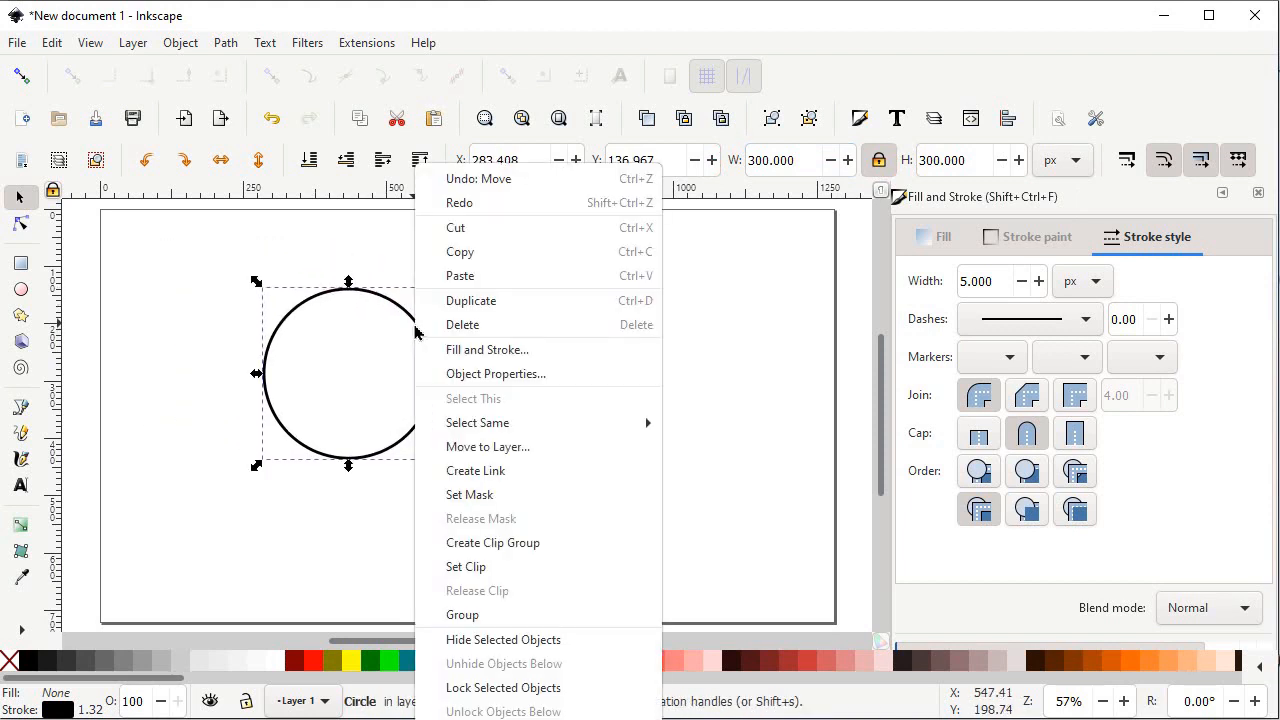
{"action": "left_click", "coordinate": [453, 306]}
{"action": "left_click", "coordinate": [451, 310], "text": "ctrl"}
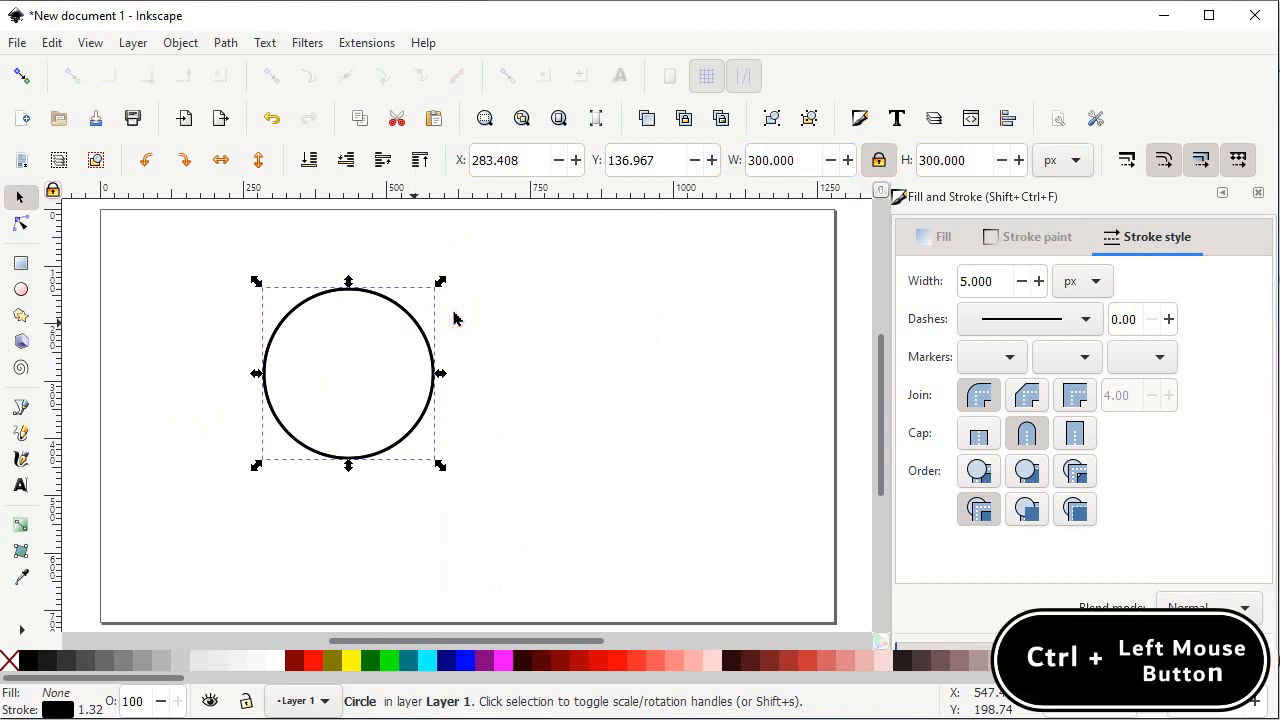
{"action": "key", "text": "ctrl"}
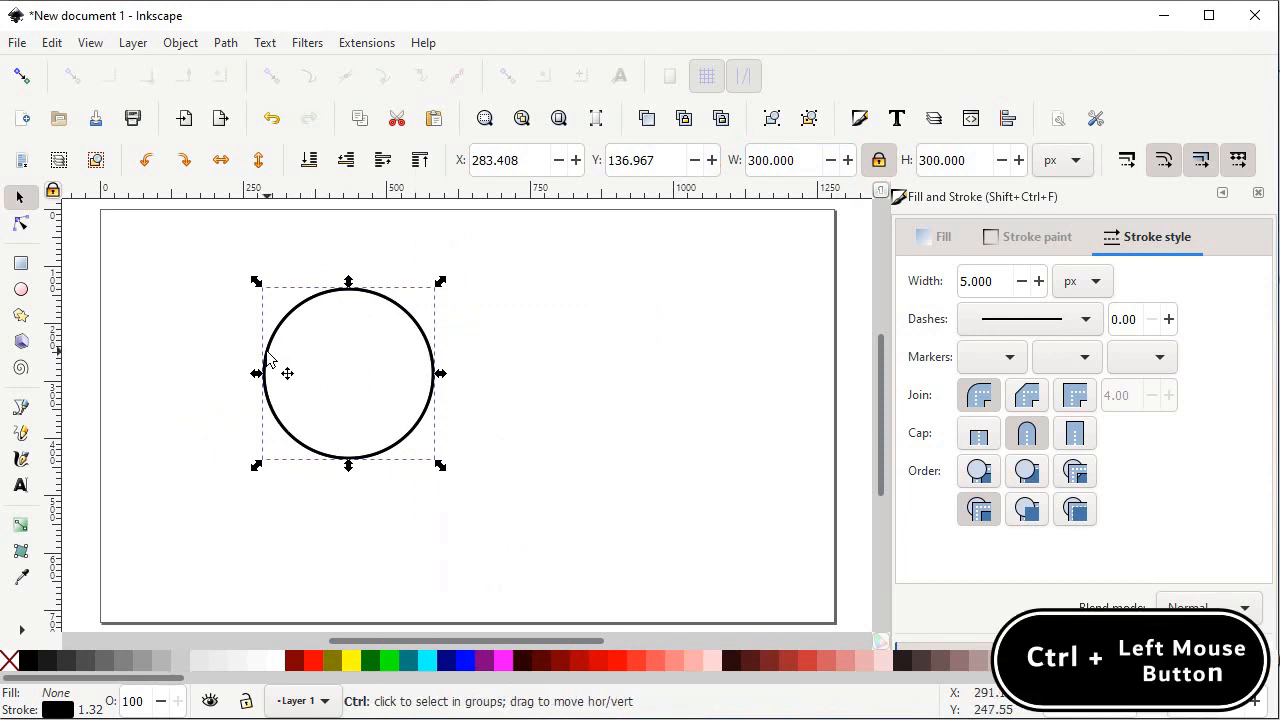
{"action": "left_click_drag", "start_coordinate": [268, 357], "coordinate": [417, 363]}
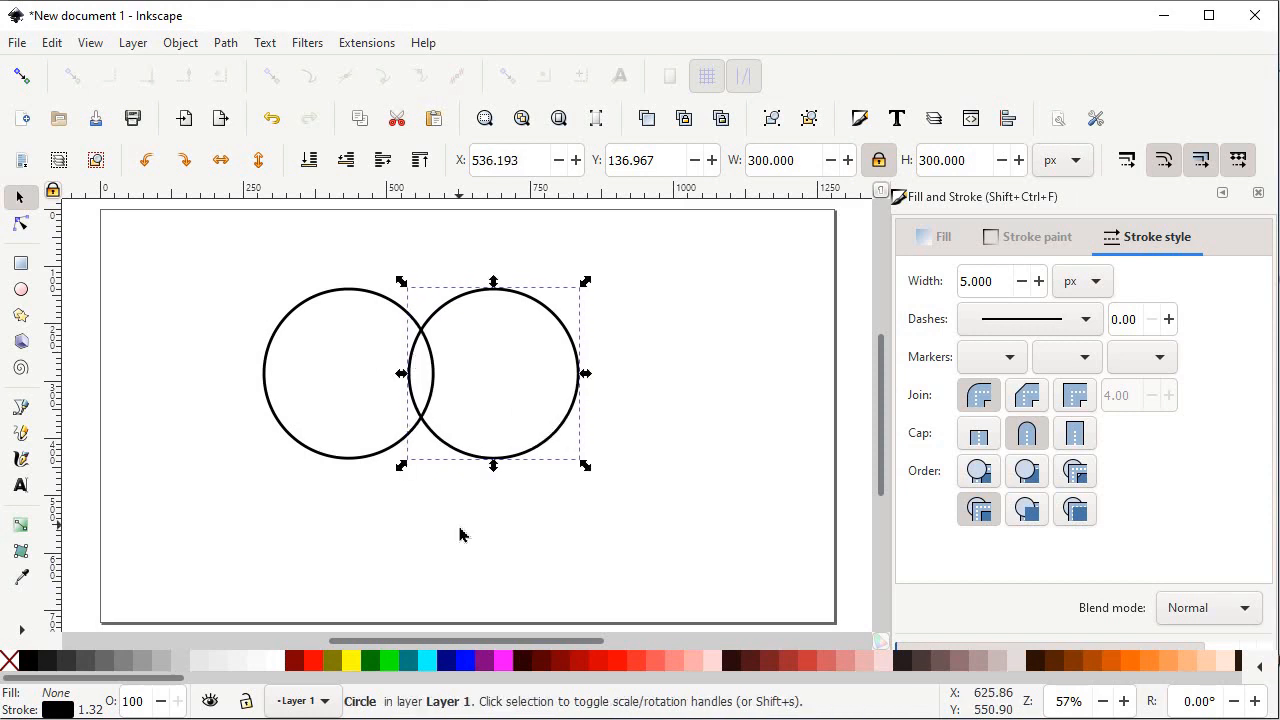
Step: Select both circles, cut them, and paste them back in place
{"action": "left_click_drag", "start_coordinate": [198, 503], "coordinate": [648, 256]}
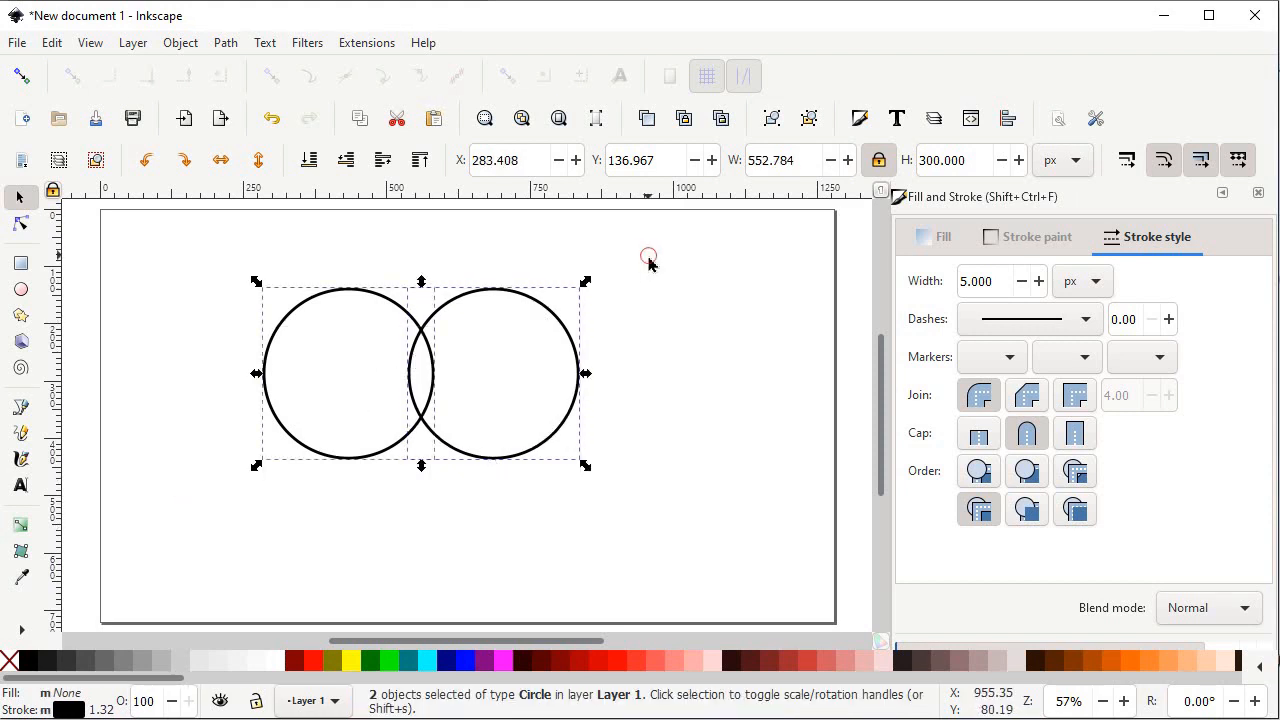
{"action": "left_click", "coordinate": [51, 43]}
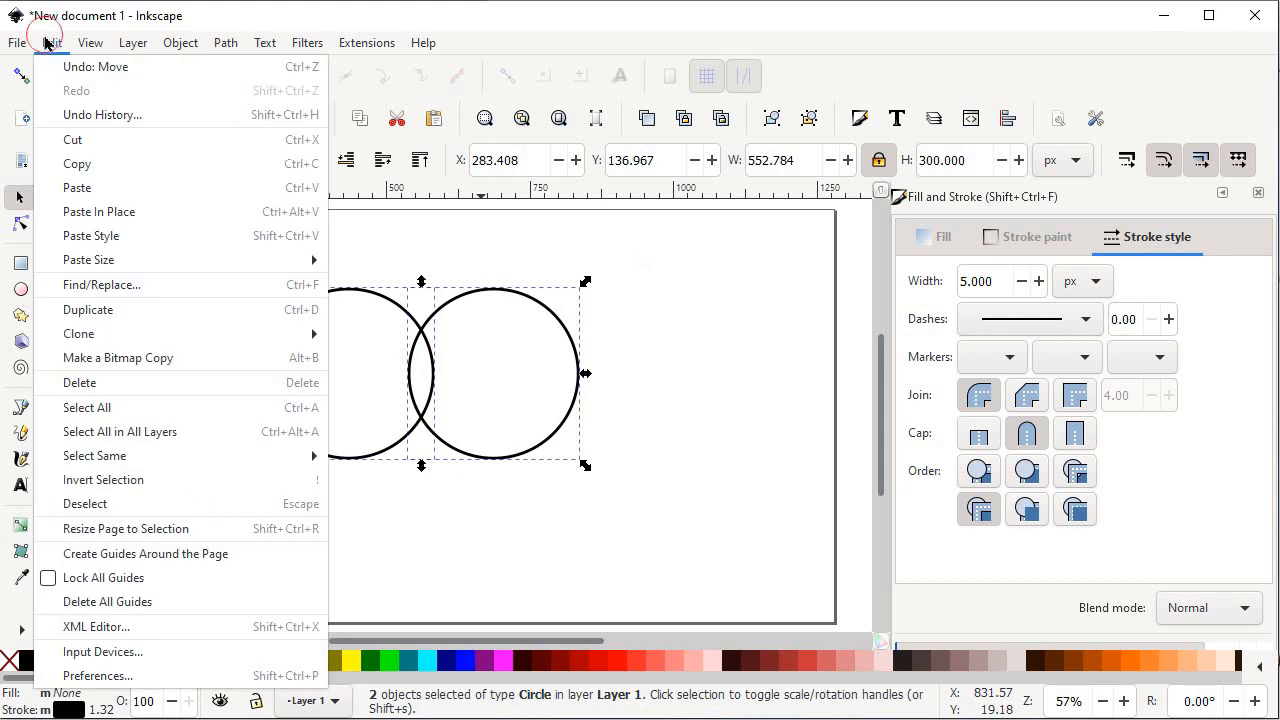
{"action": "left_click", "coordinate": [98, 135]}
{"action": "left_click", "coordinate": [51, 43]}
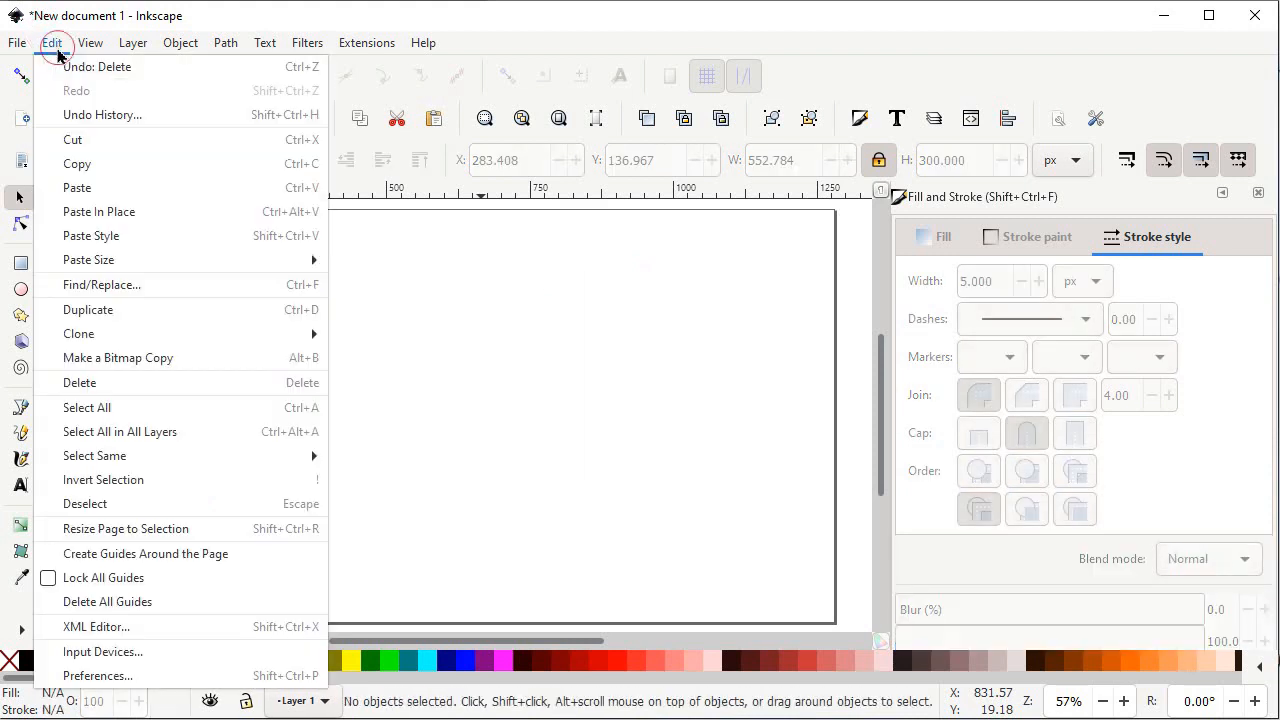
{"action": "left_click", "coordinate": [105, 212]}
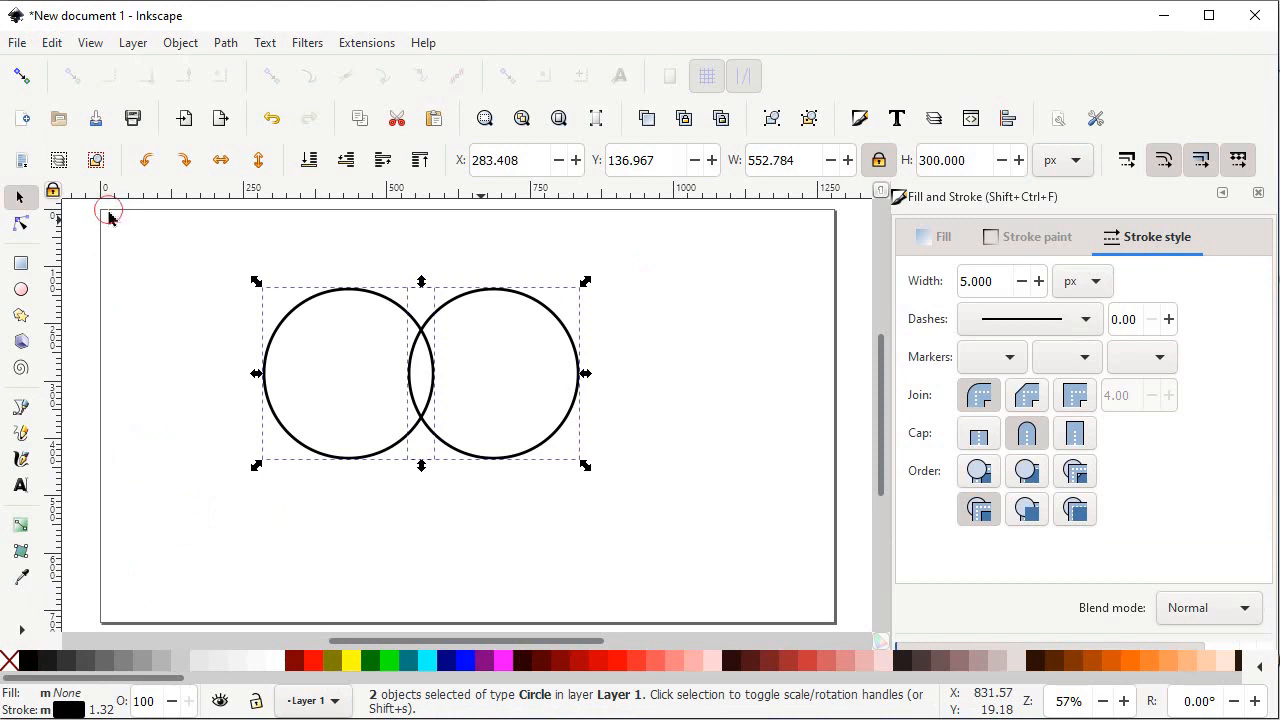
Step: Change the outline colour of the right circle to red, leaving the left circle black
{"action": "left_click", "coordinate": [422, 527]}
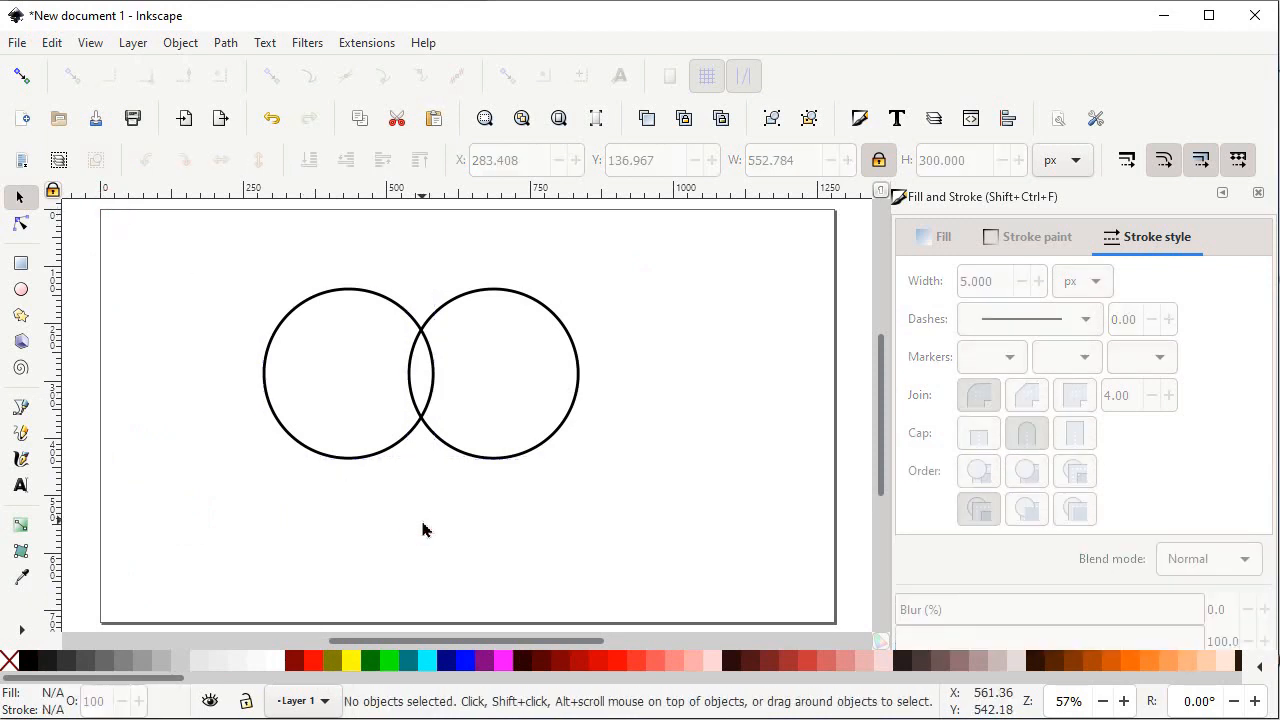
{"action": "left_click", "coordinate": [522, 458], "text": "shift"}
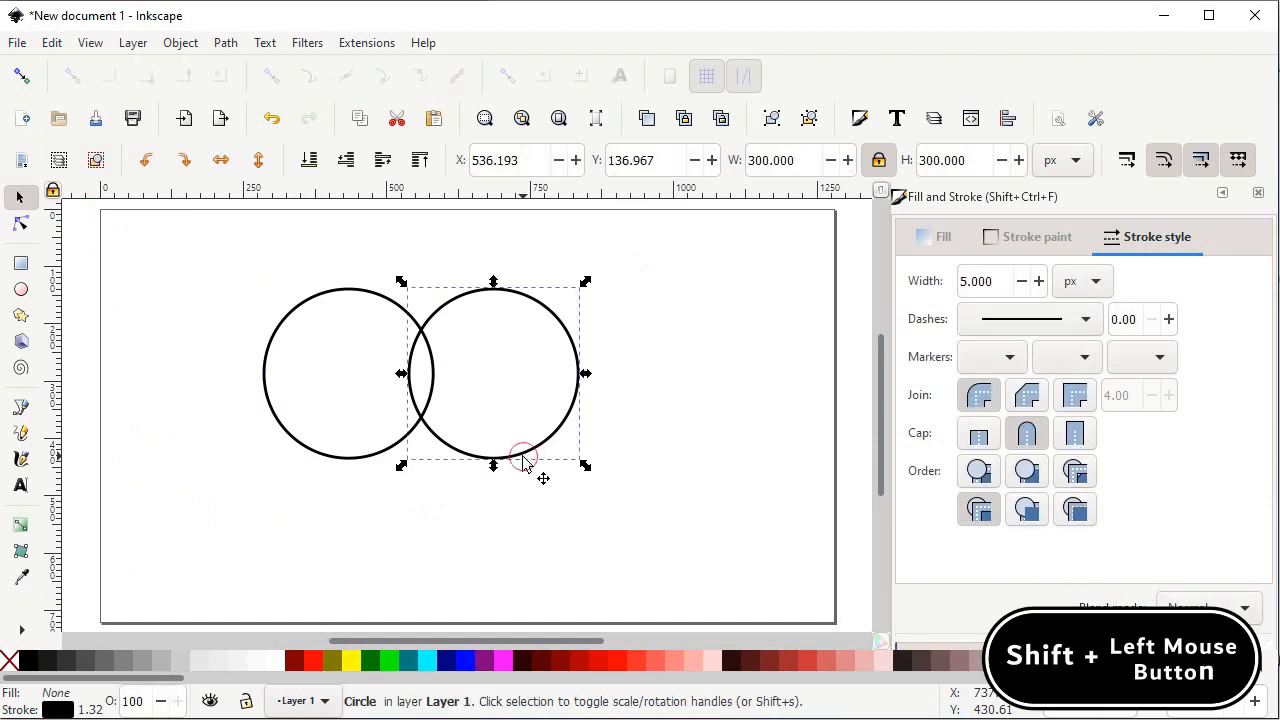
{"action": "key", "text": "shift"}
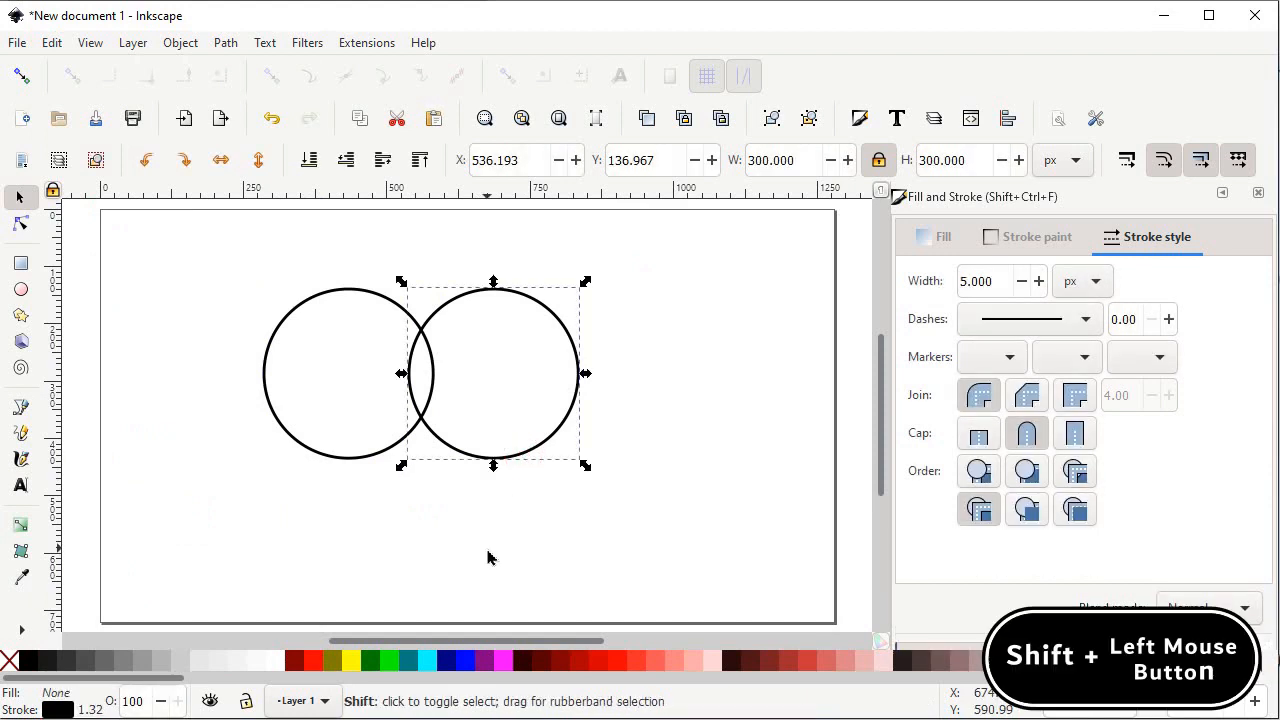
{"action": "left_click", "coordinate": [640, 662], "text": "shift"}
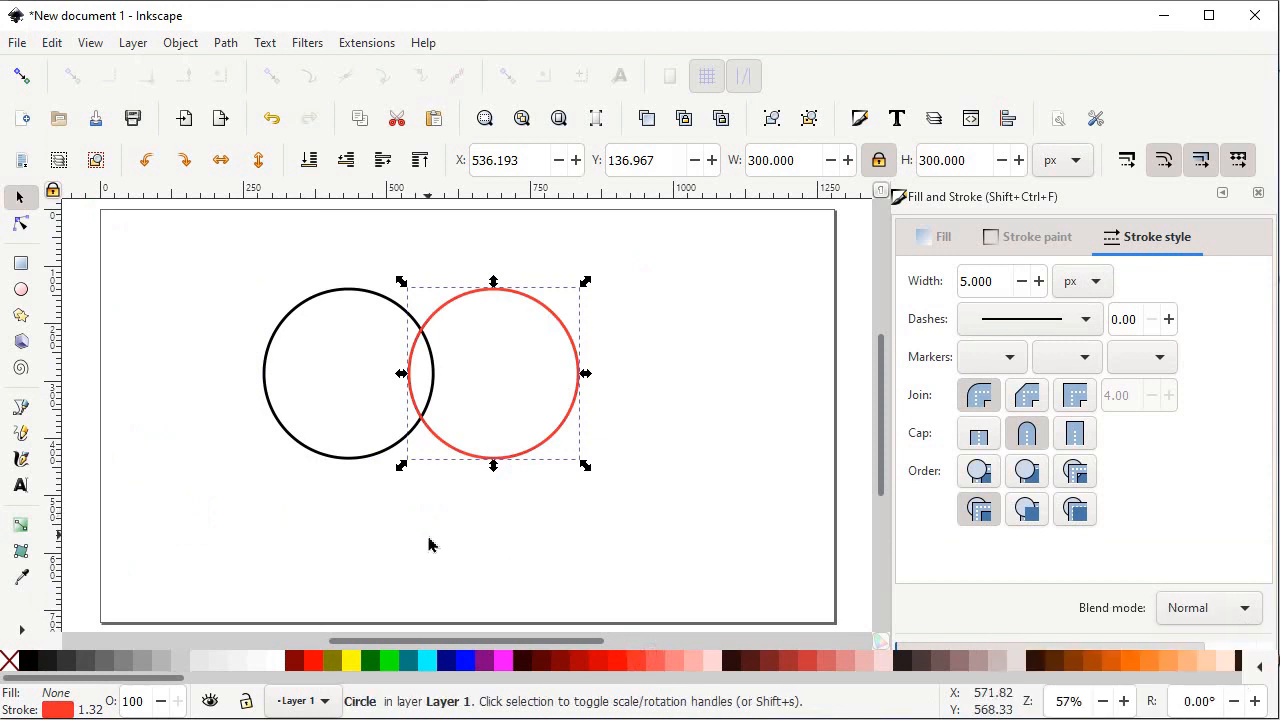
{"action": "left_click_drag", "start_coordinate": [263, 377], "coordinate": [284, 398]}
{"action": "left_click_drag", "start_coordinate": [455, 393], "coordinate": [455, 393]}
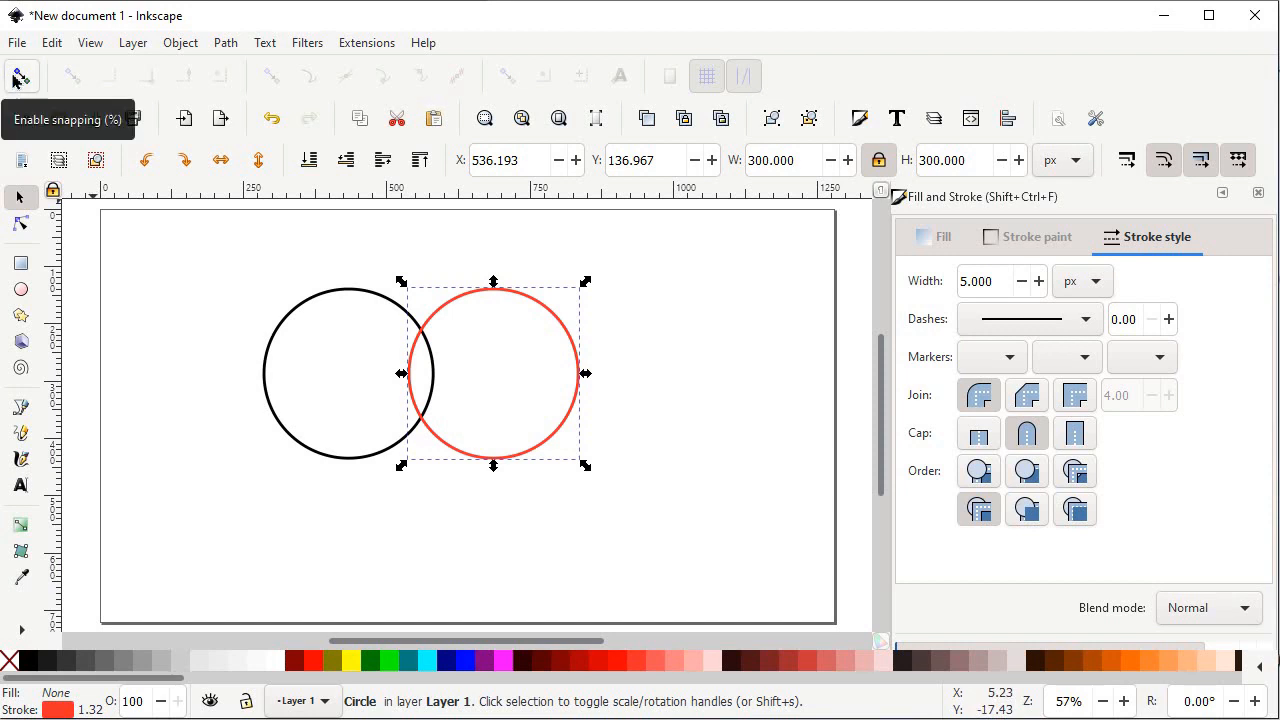
Step: Enable snapping for nodes, including smooth nodes and the quadrant points of ellipses
{"action": "left_click", "coordinate": [15, 80]}
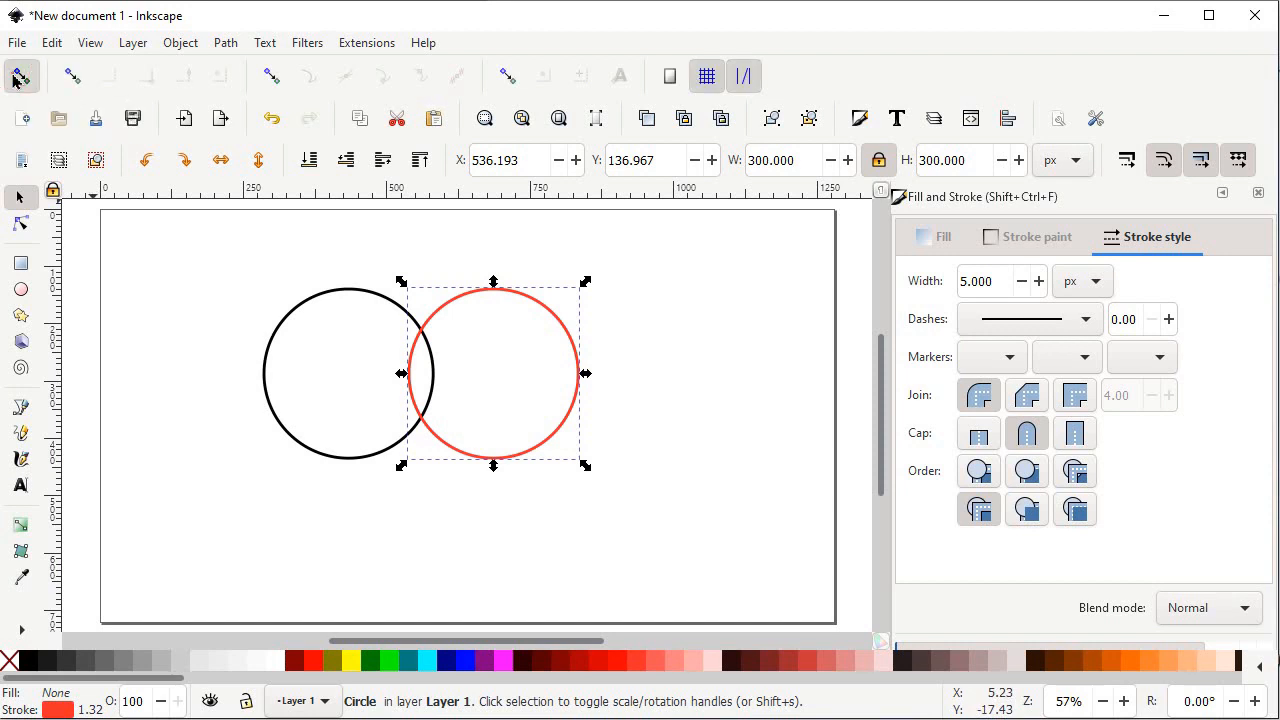
{"action": "left_click", "coordinate": [269, 79]}
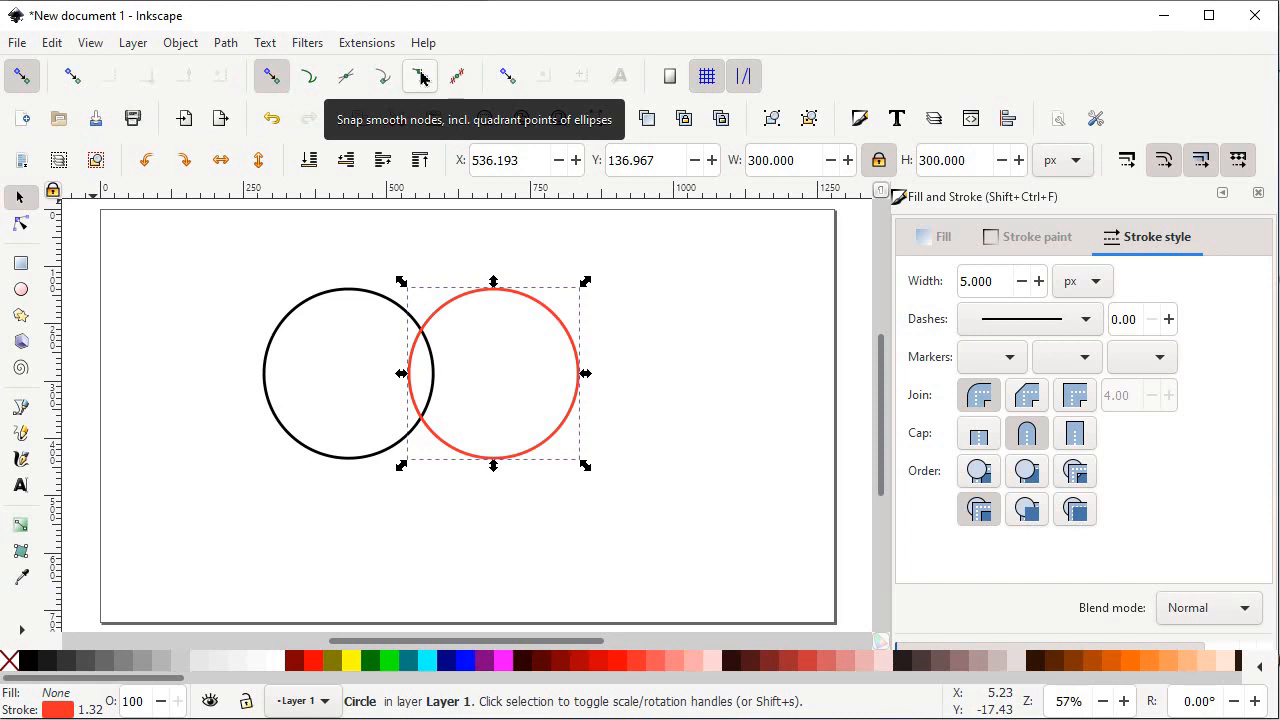
{"action": "left_click", "coordinate": [421, 78]}
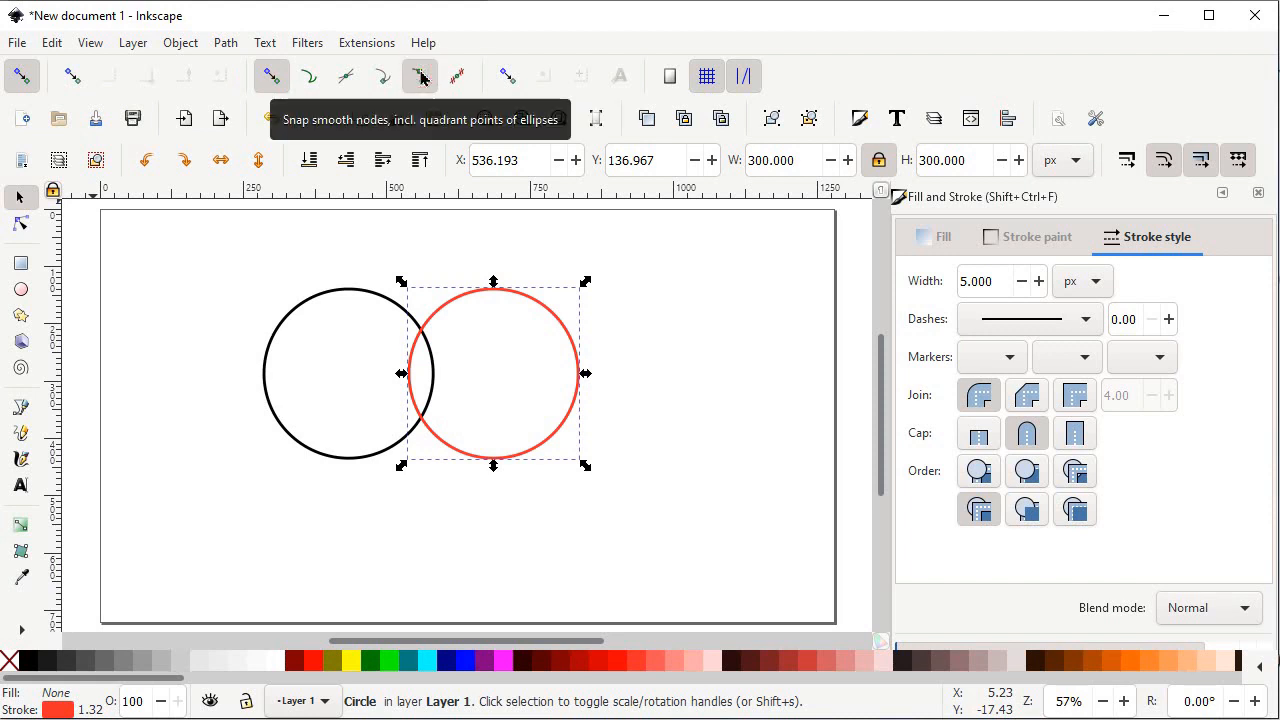
Step: Draw a straight horizontal line across the black circle between its outer quadrant points, and set its stroke width to 5 px
{"action": "left_click", "coordinate": [24, 408]}
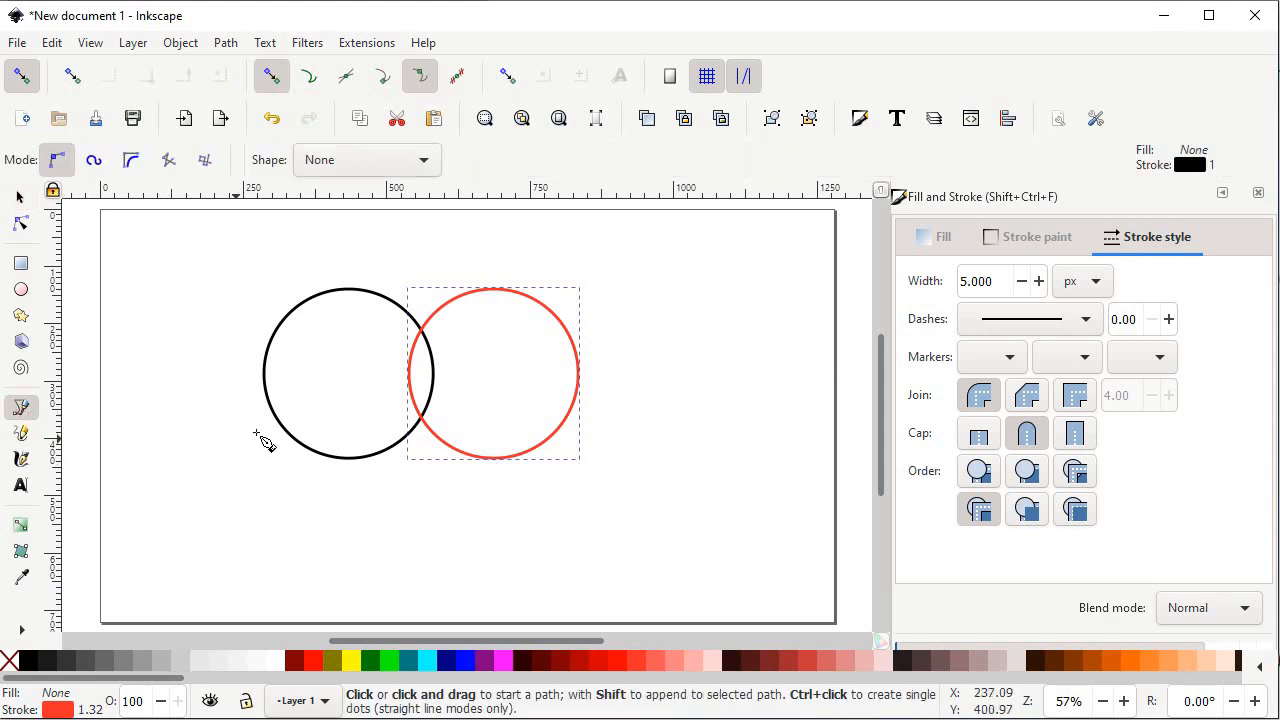
{"action": "left_click", "coordinate": [272, 376]}
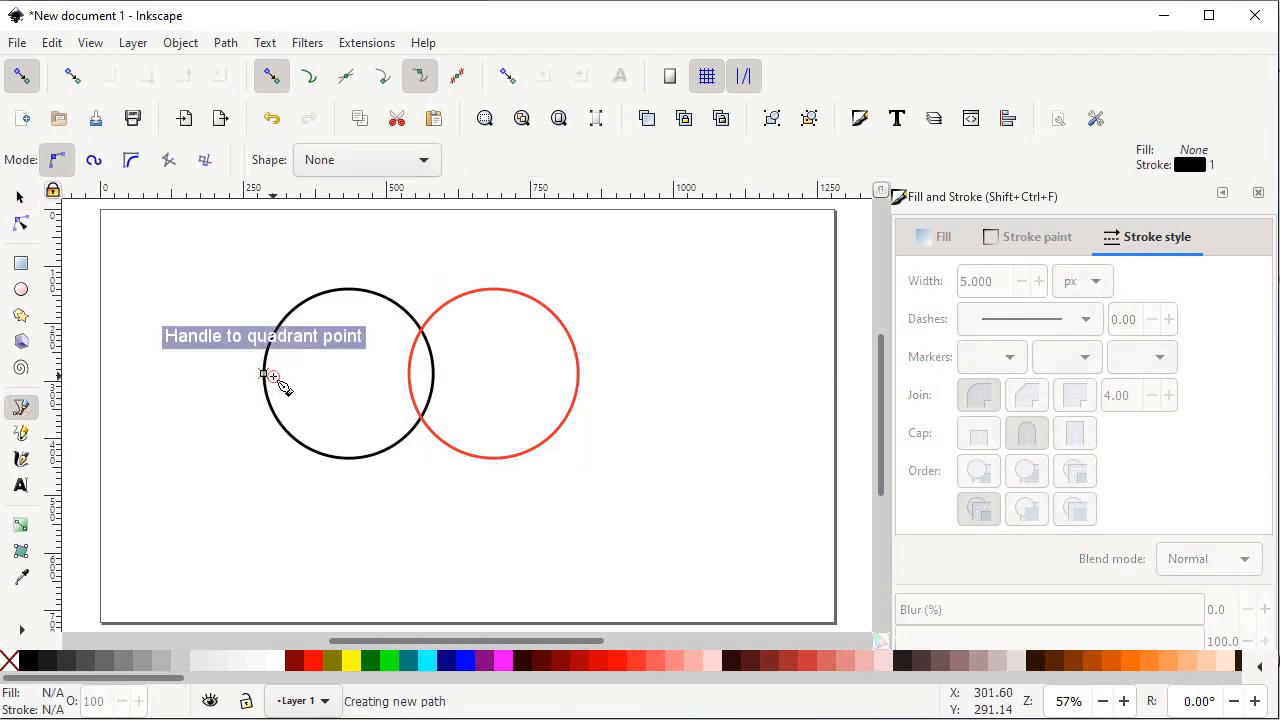
{"action": "left_click", "coordinate": [434, 375]}
{"action": "key", "text": "Return"}
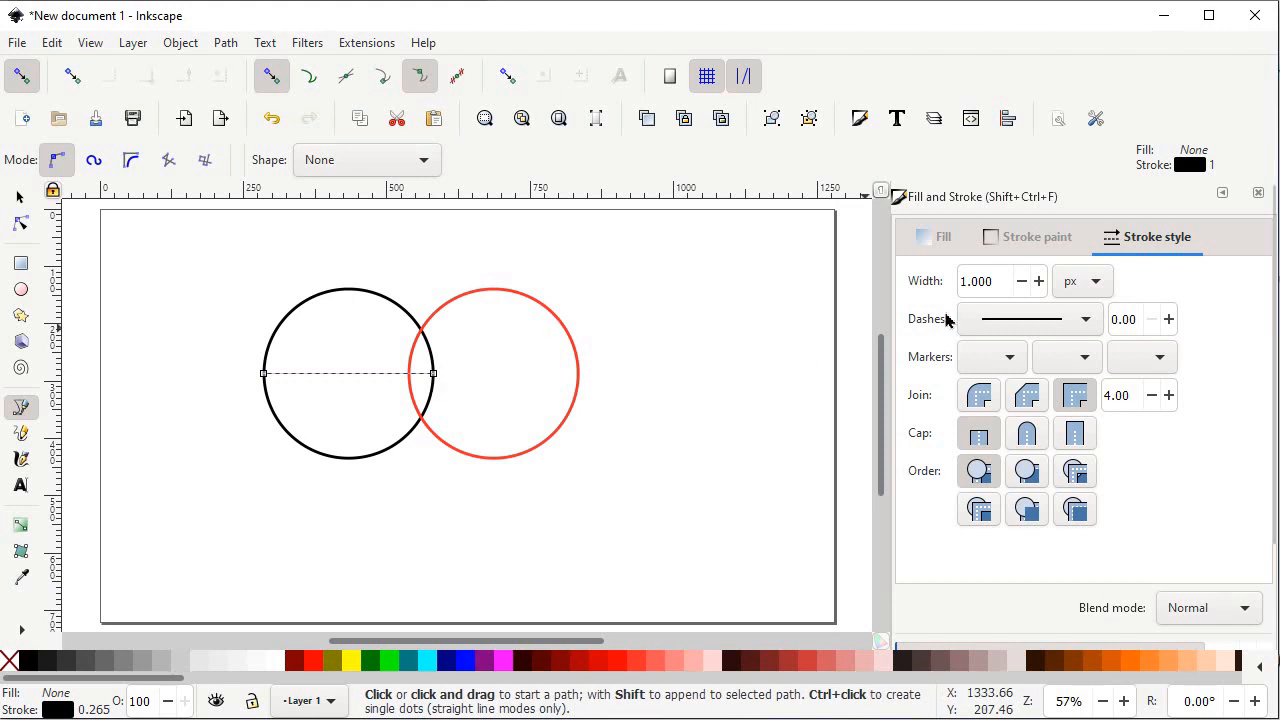
{"action": "left_click_drag", "start_coordinate": [998, 280], "coordinate": [958, 281]}
{"action": "type", "text": "5"}
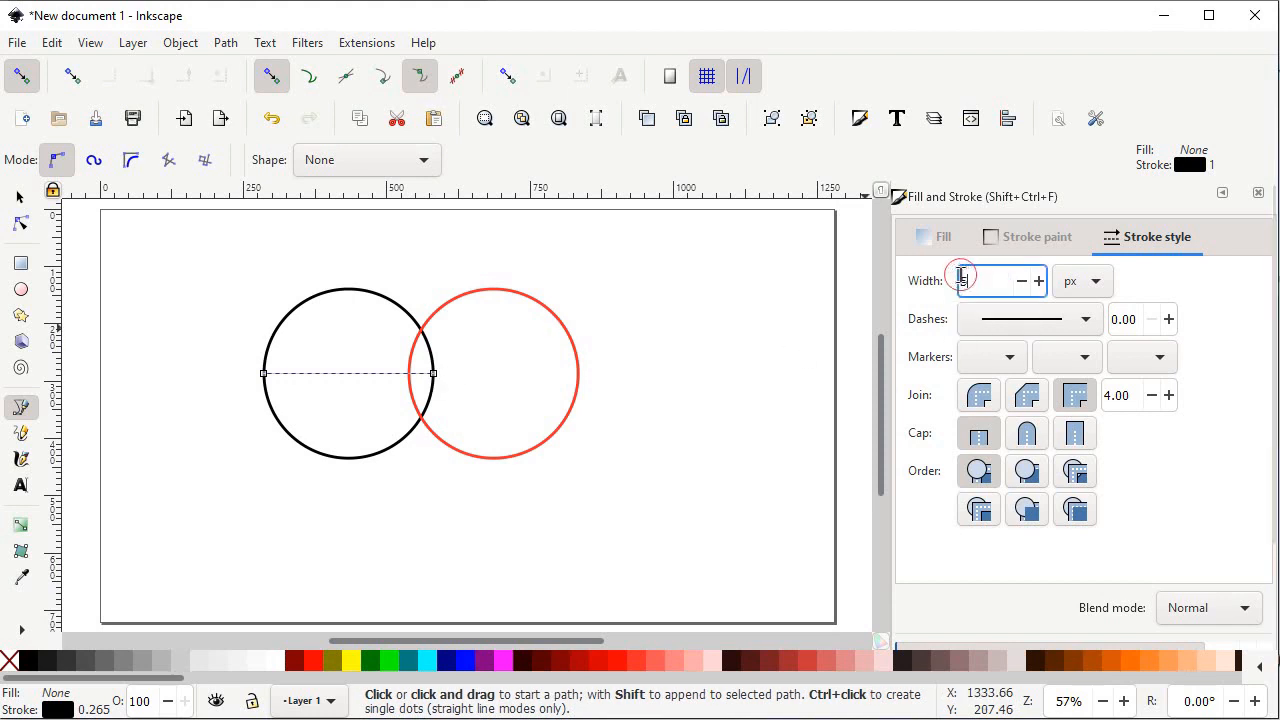
{"action": "key", "text": "Return"}
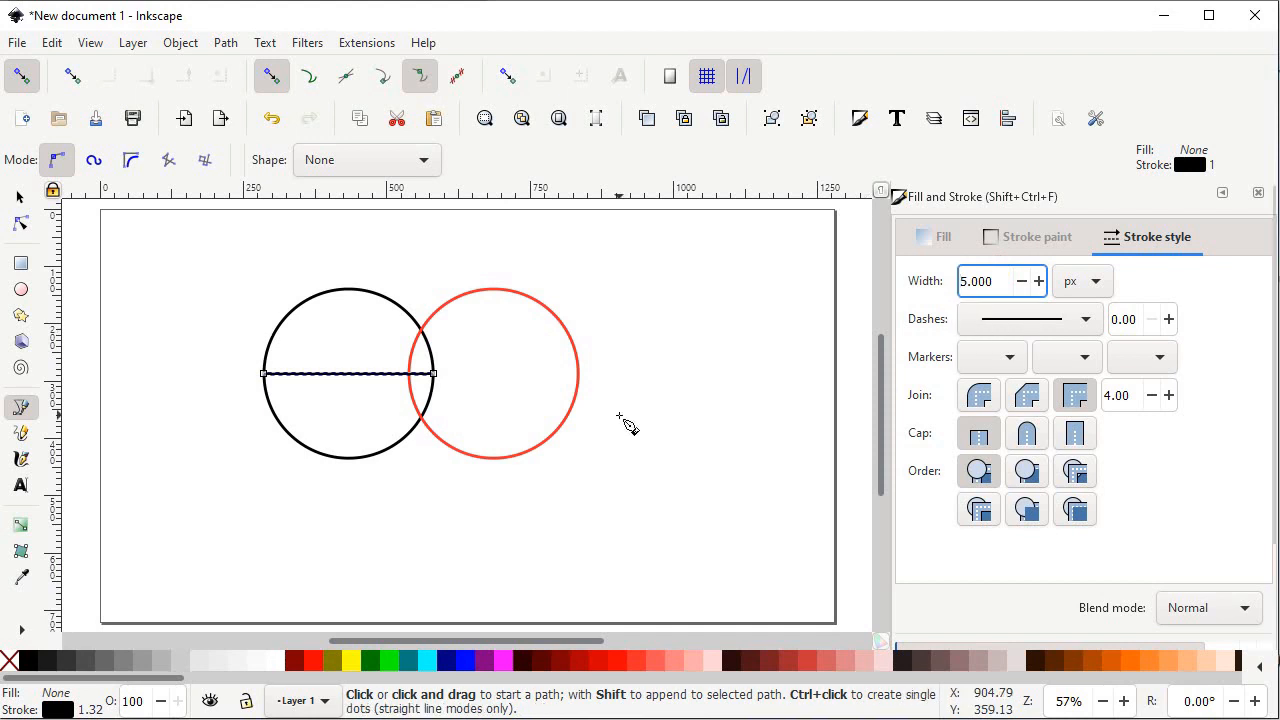
Step: Rotate the horizontal line in the black circle 45° clockwise
{"action": "left_click", "coordinate": [17, 199]}
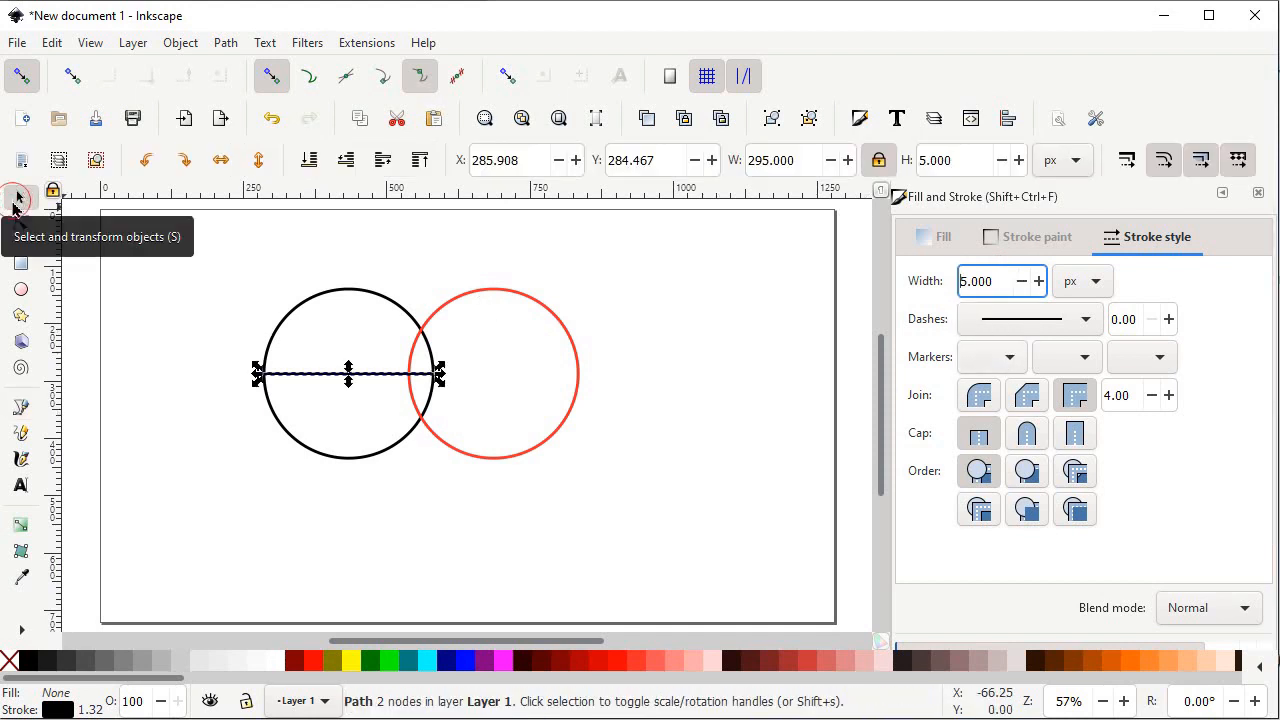
{"action": "left_click", "coordinate": [180, 43]}
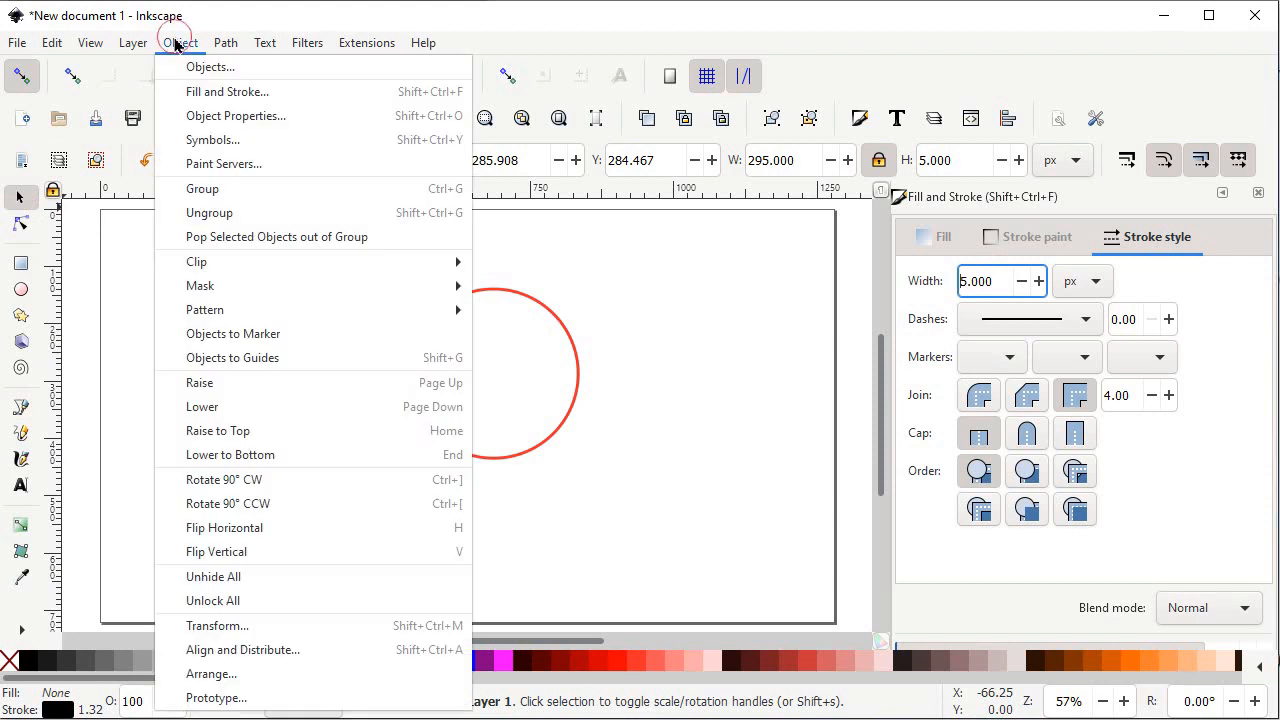
{"action": "left_click", "coordinate": [265, 627]}
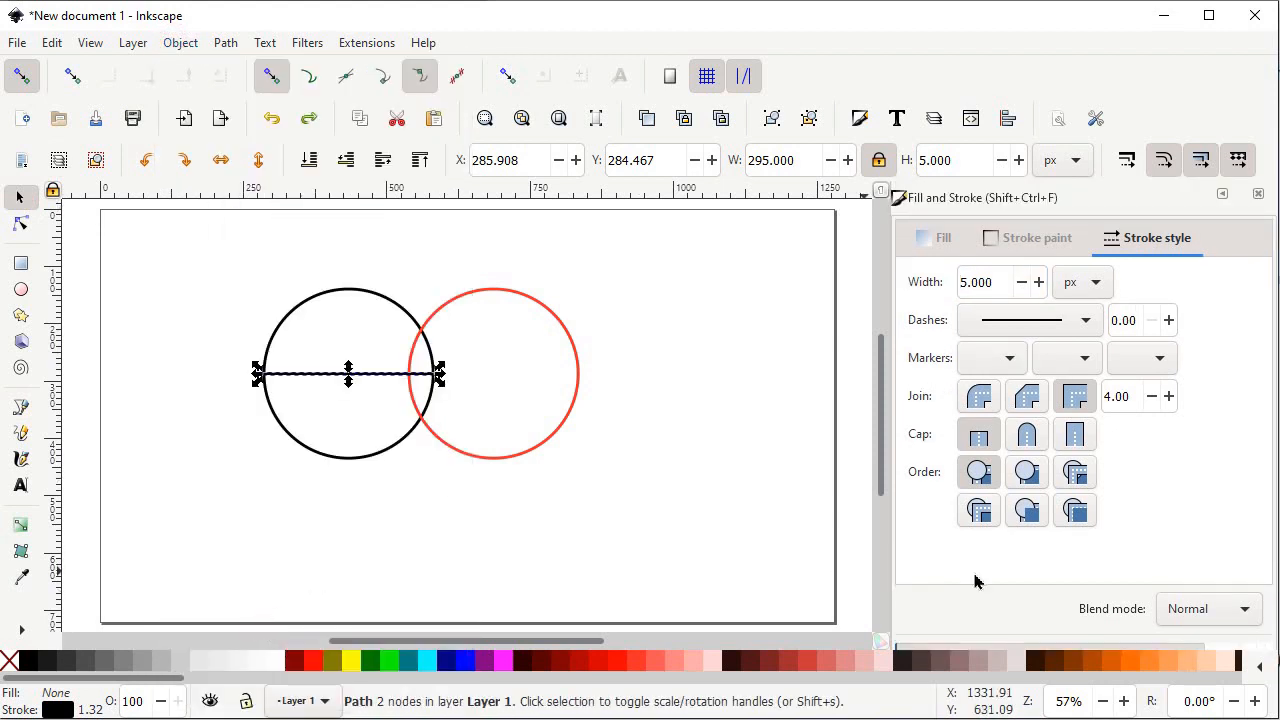
{"action": "scroll", "coordinate": [1031, 581], "scroll_direction": "down", "scroll_amount": 2}
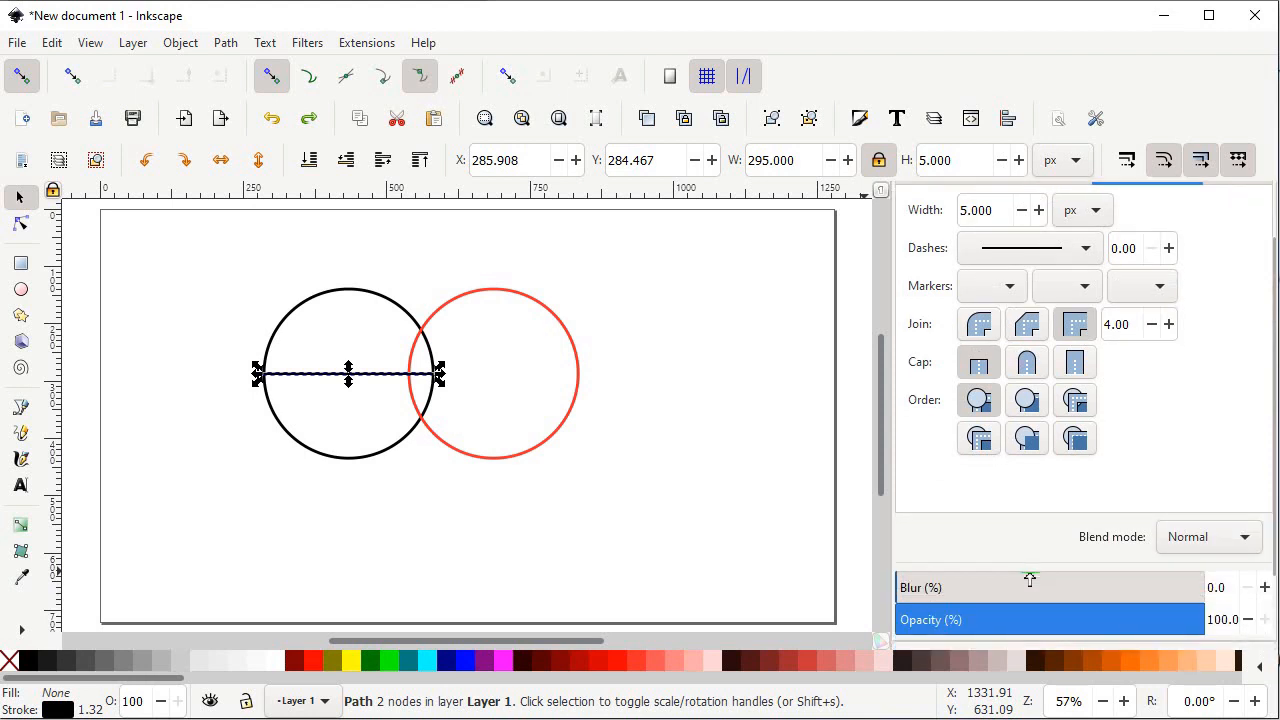
{"action": "scroll", "coordinate": [1030, 580], "scroll_direction": "down", "scroll_amount": 2}
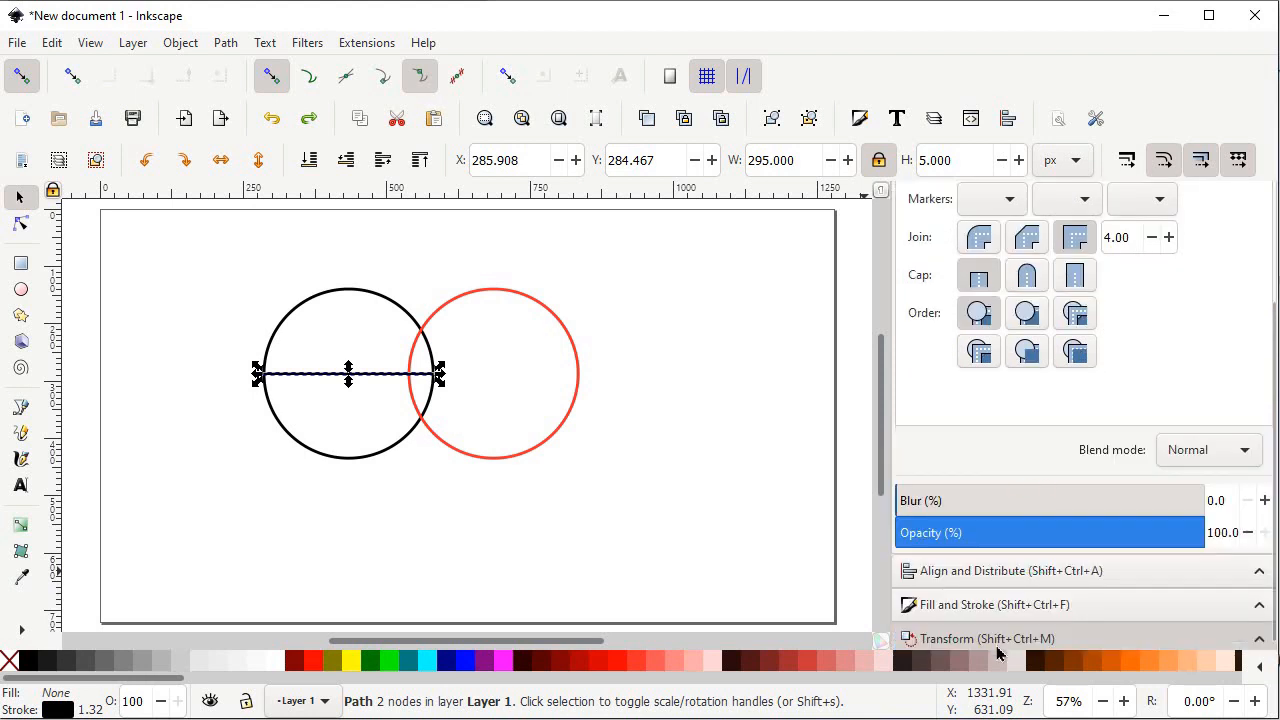
{"action": "left_click", "coordinate": [982, 605]}
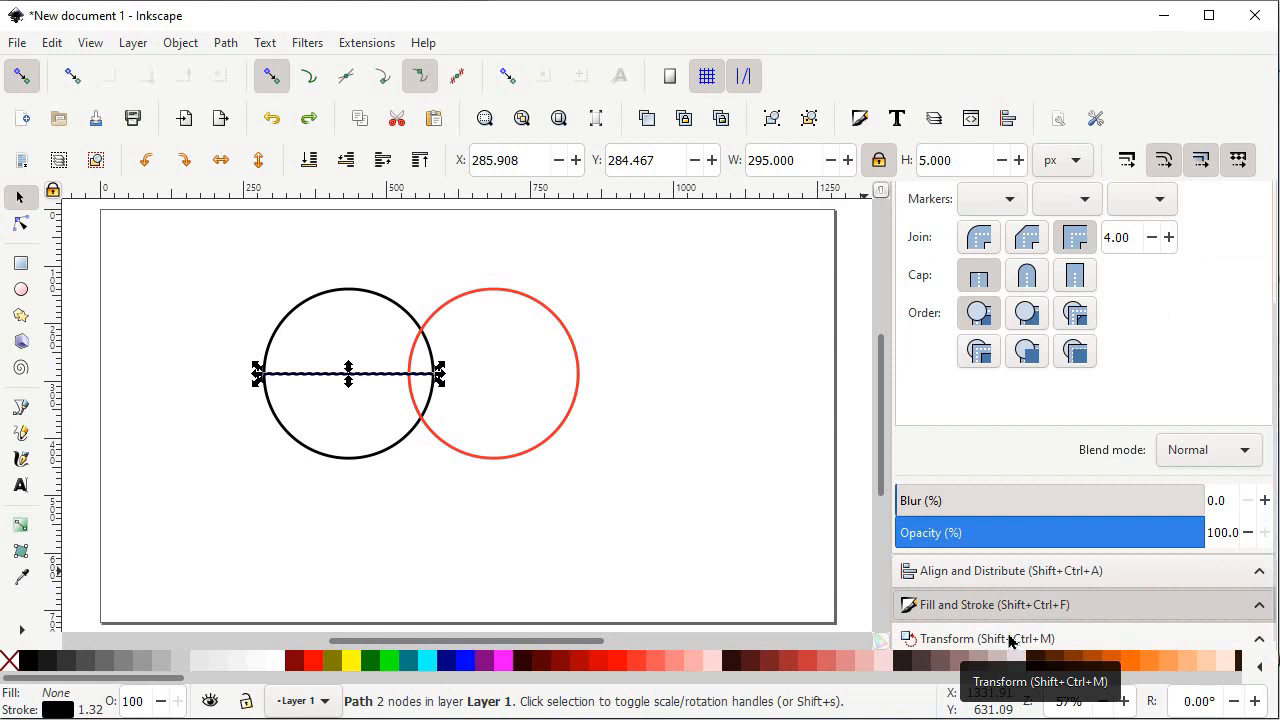
{"action": "left_click", "coordinate": [1008, 639]}
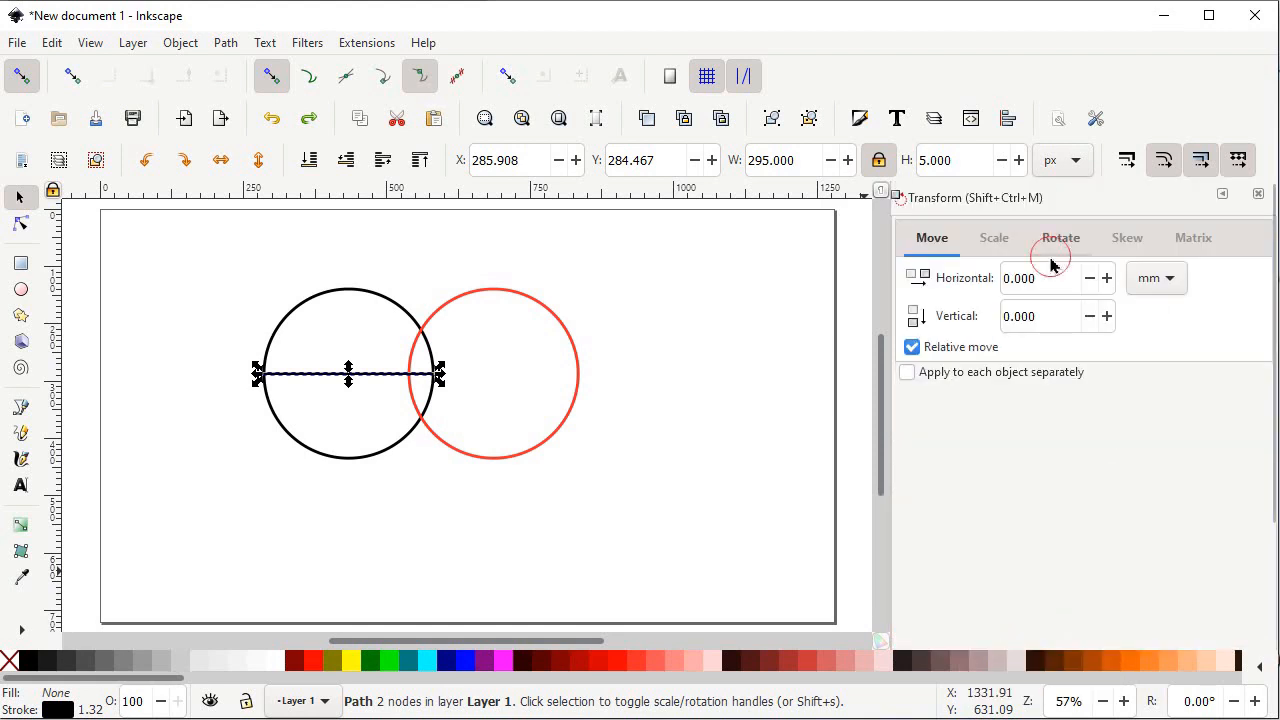
{"action": "left_click", "coordinate": [1050, 255]}
{"action": "type", "text": "45"}
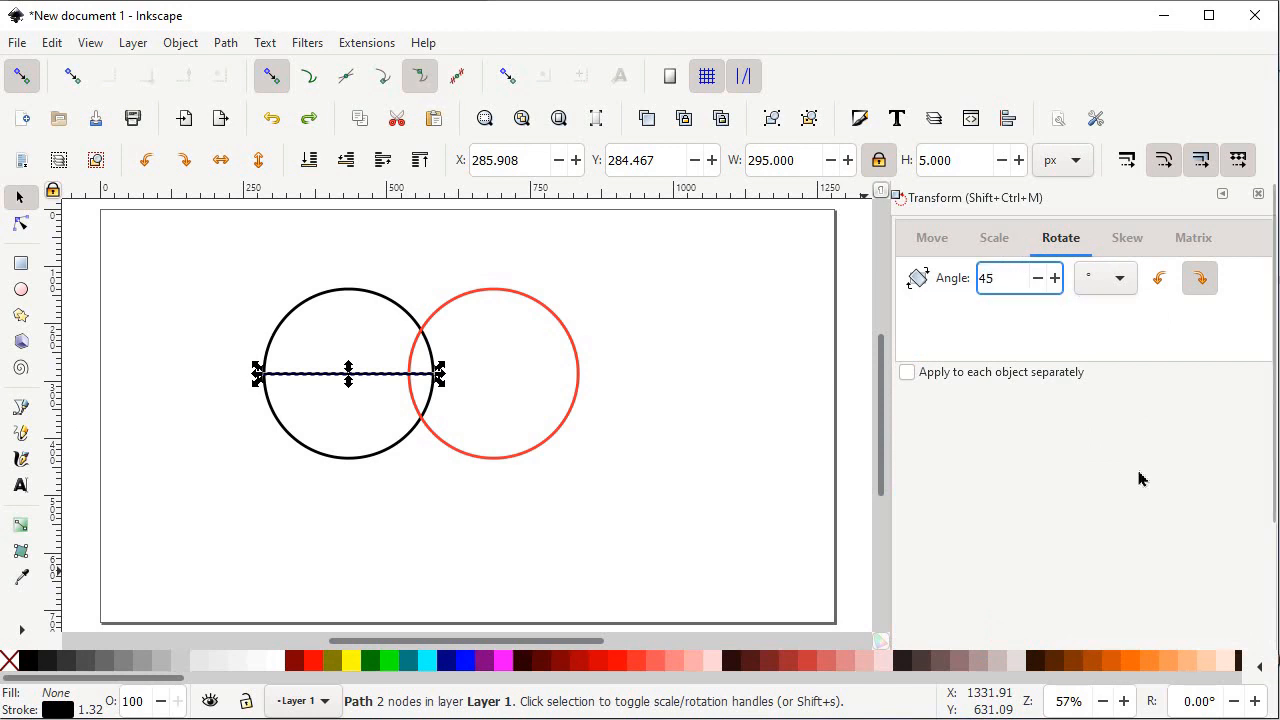
{"action": "scroll", "coordinate": [1140, 479], "scroll_direction": "down", "scroll_amount": 2}
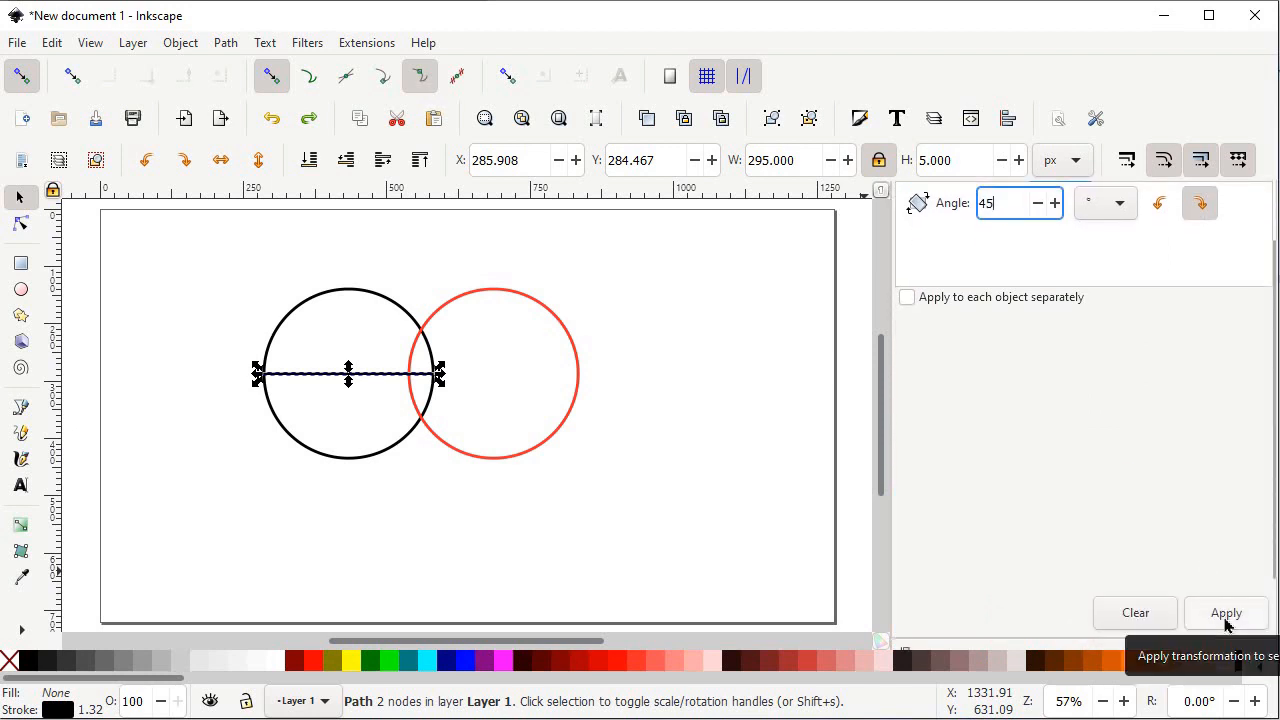
{"action": "left_click", "coordinate": [1226, 613]}
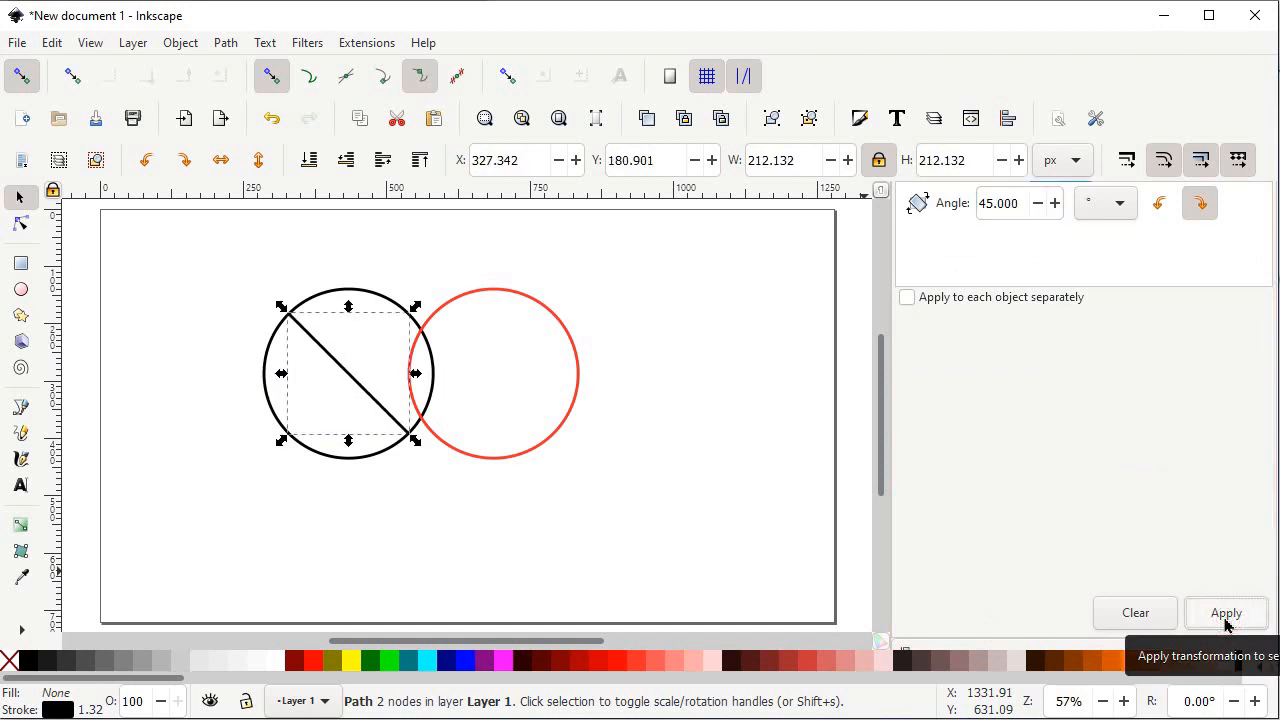
{"action": "scroll", "coordinate": [1226, 624], "scroll_direction": "up", "scroll_amount": 1}
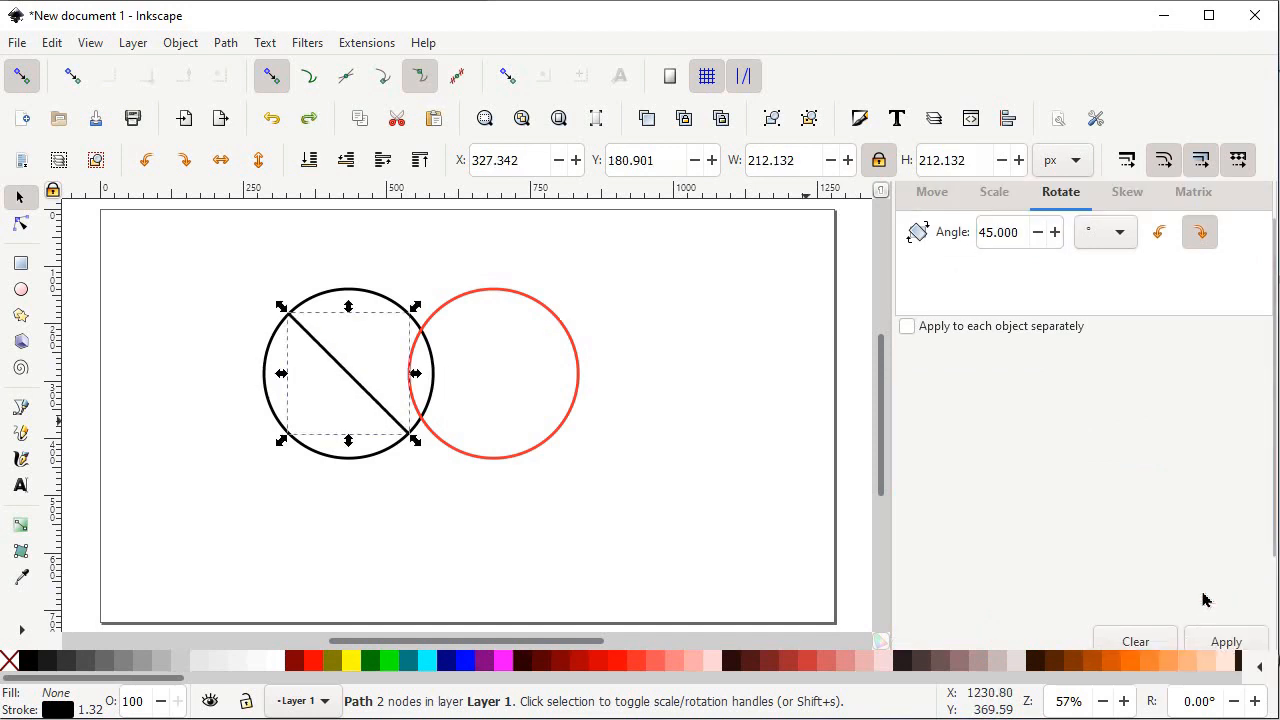
Step: Duplicate the diagonal line and move the copy to the right of the red circle, at about X 887, Y 118 px
{"action": "right_click", "coordinate": [322, 357]}
{"action": "left_click", "coordinate": [362, 302]}
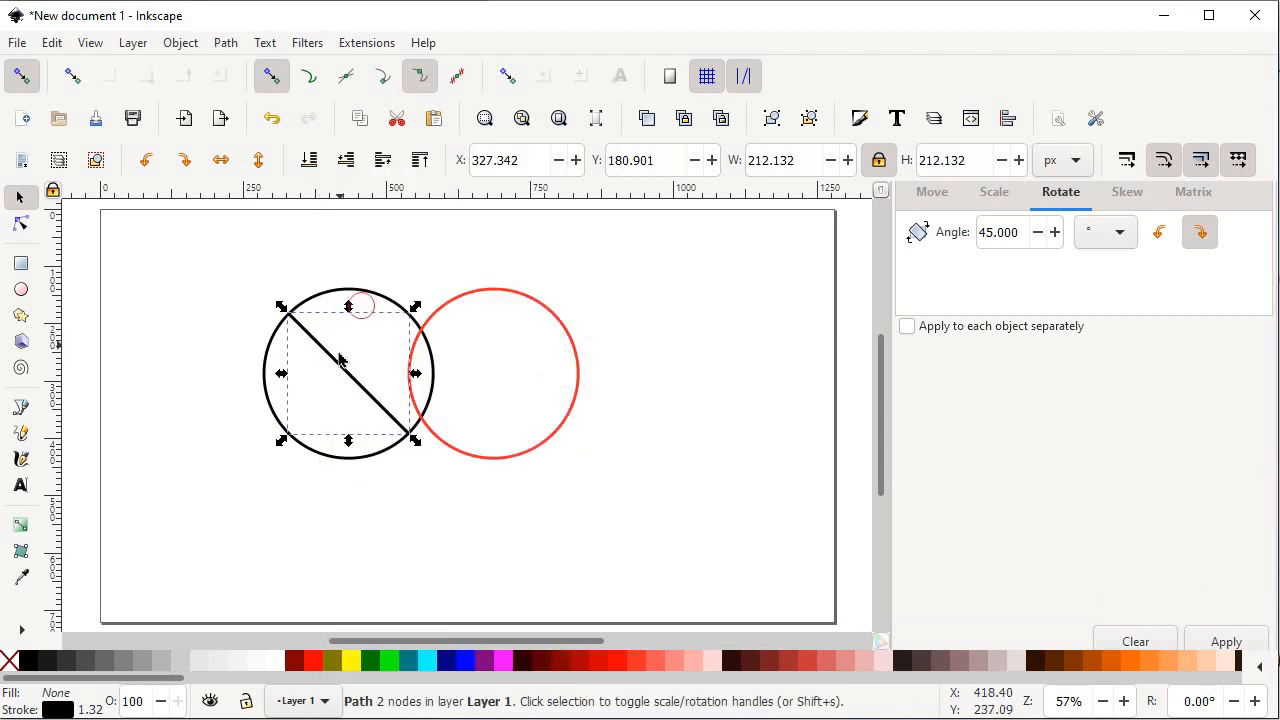
{"action": "left_click_drag", "start_coordinate": [338, 364], "coordinate": [650, 332]}
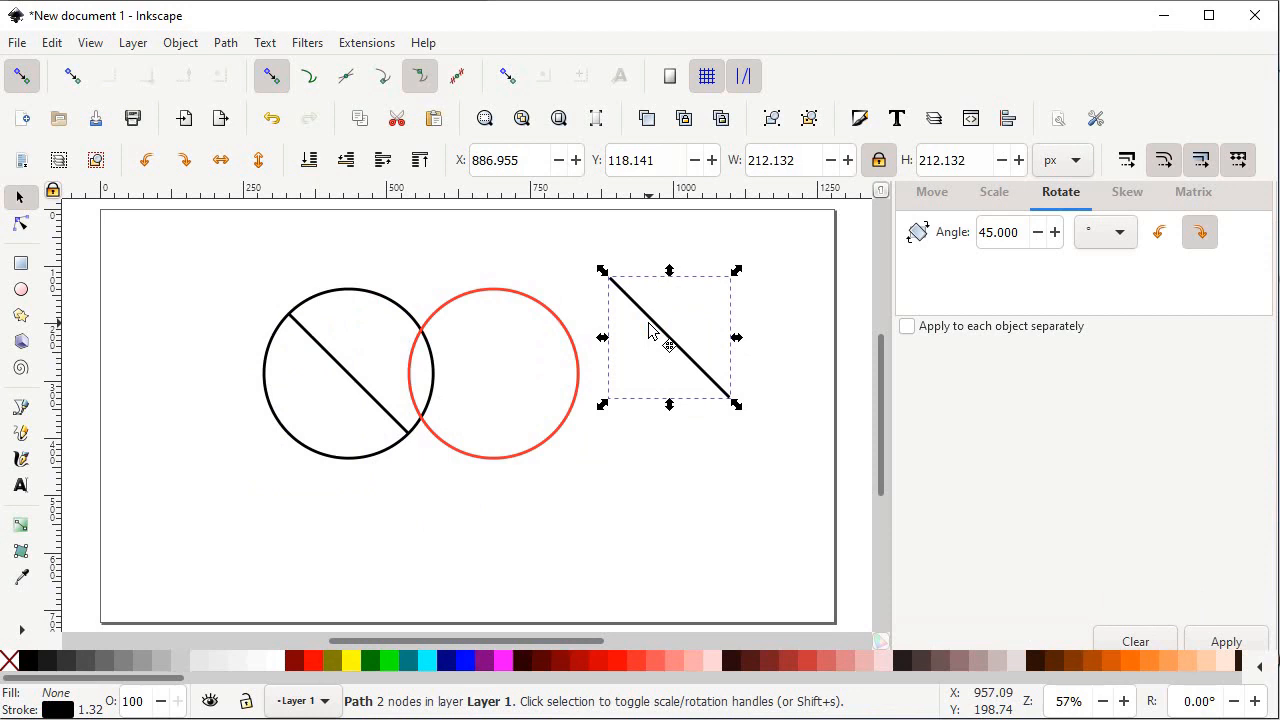
Step: Centre the copied diagonal line on the red circle both horizontally and vertically, aligning relative to the last selected object
{"action": "left_click", "coordinate": [650, 332], "text": "shift"}
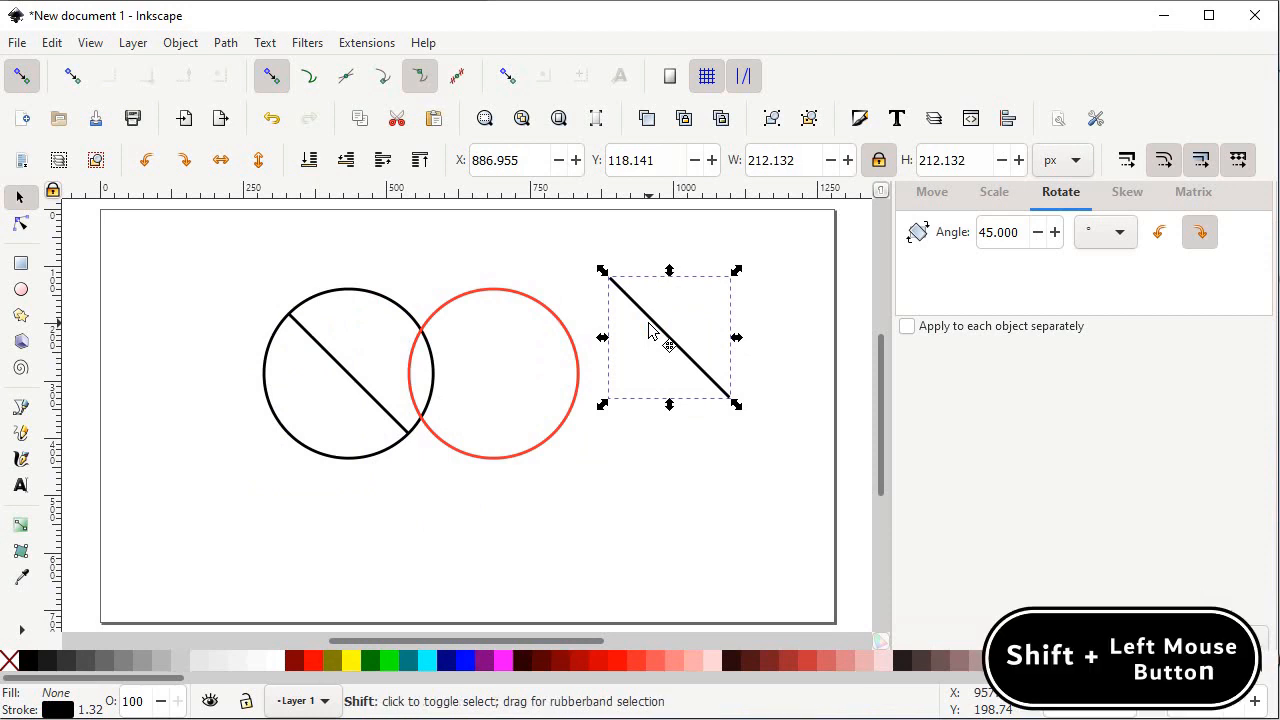
{"action": "left_click", "coordinate": [582, 370], "text": "shift"}
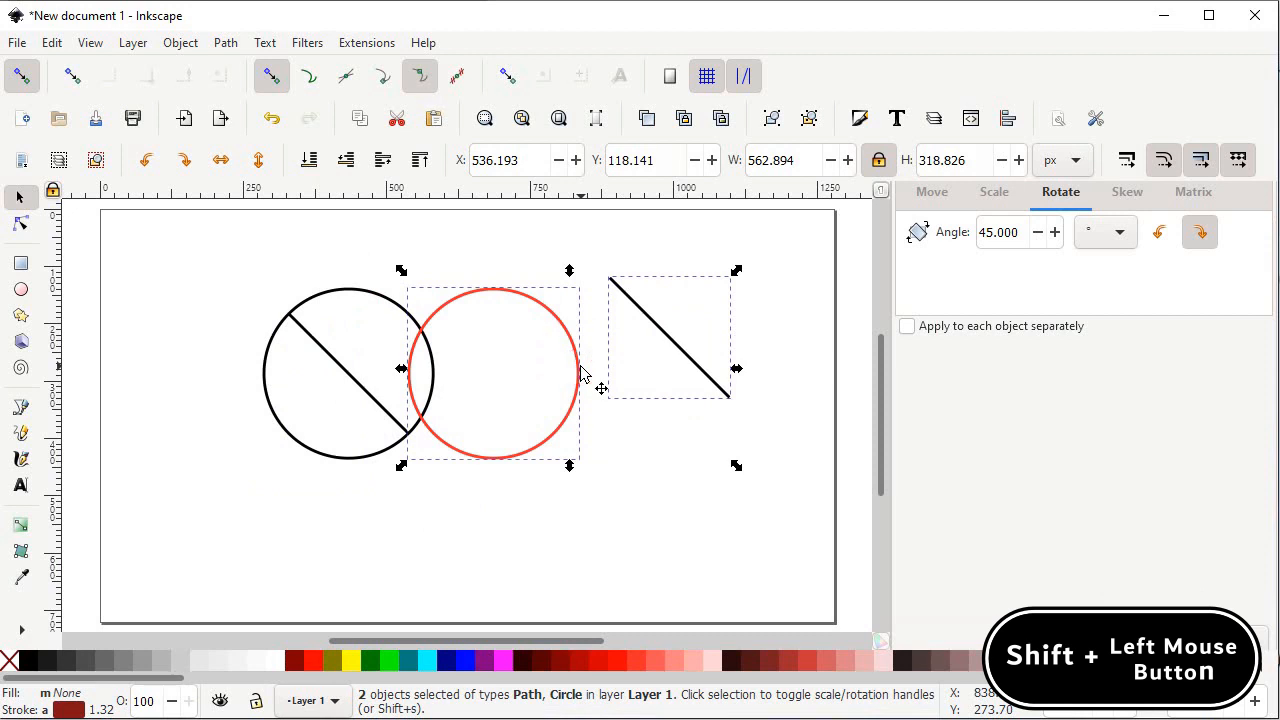
{"action": "scroll", "coordinate": [1010, 436], "scroll_direction": "down", "scroll_amount": 3}
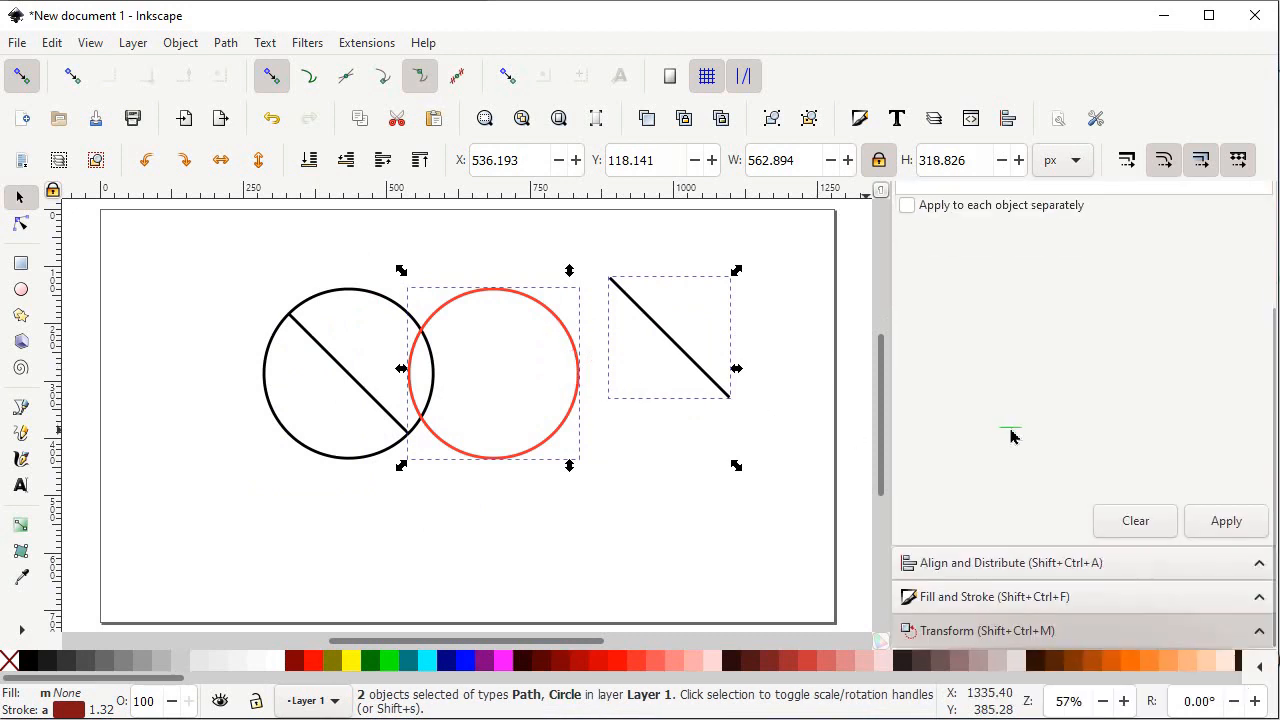
{"action": "left_click", "coordinate": [1010, 563]}
{"action": "scroll", "coordinate": [1150, 377], "scroll_direction": "up", "scroll_amount": 2}
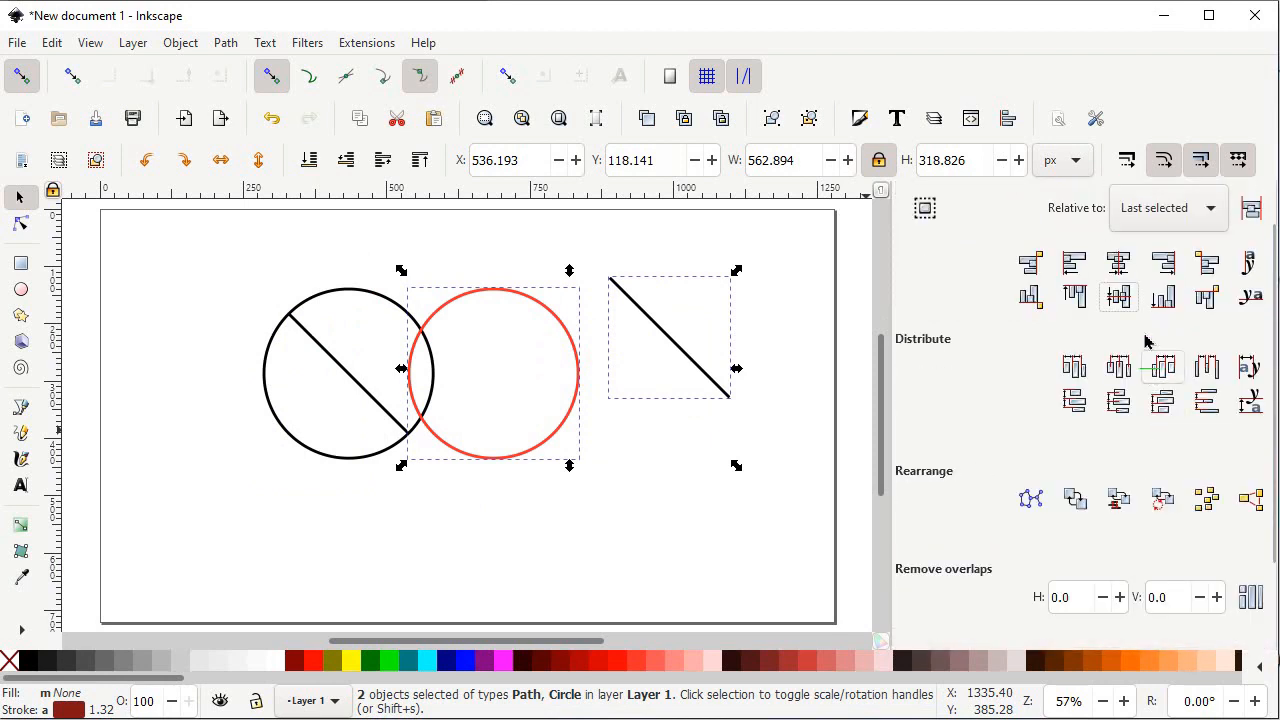
{"action": "left_click", "coordinate": [1200, 209]}
{"action": "left_click", "coordinate": [1167, 214]}
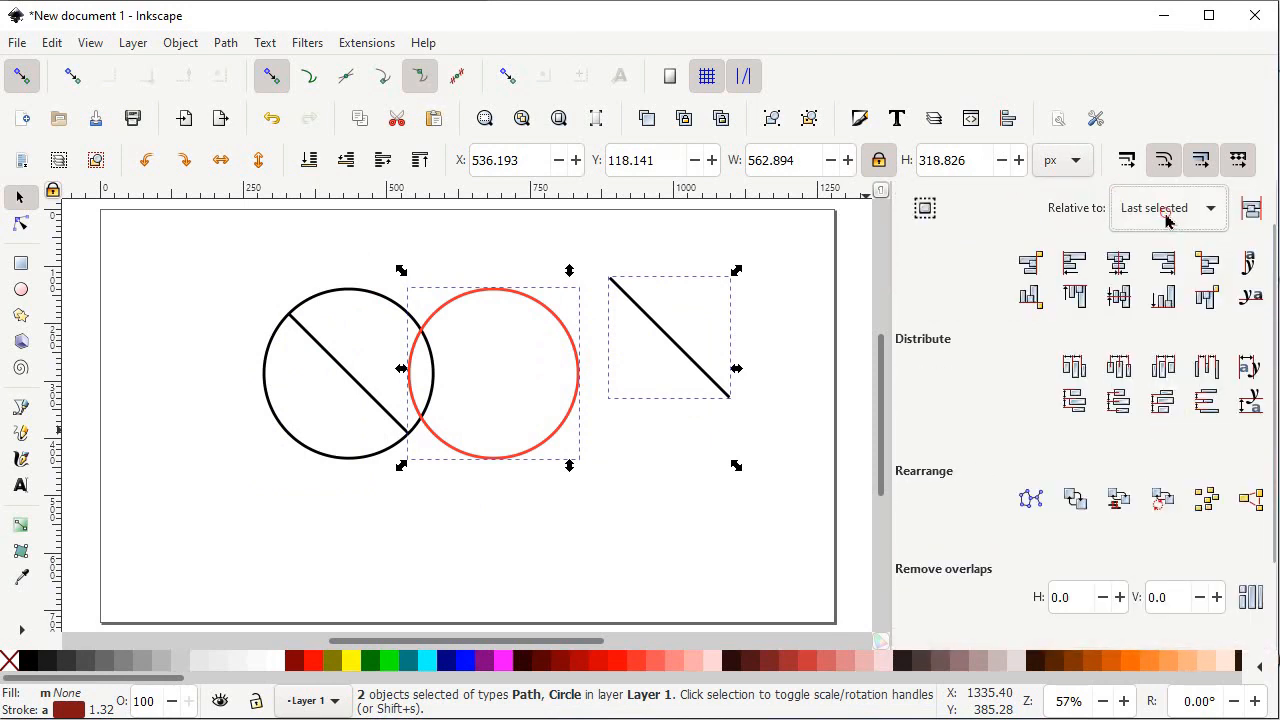
{"action": "left_click", "coordinate": [1122, 266]}
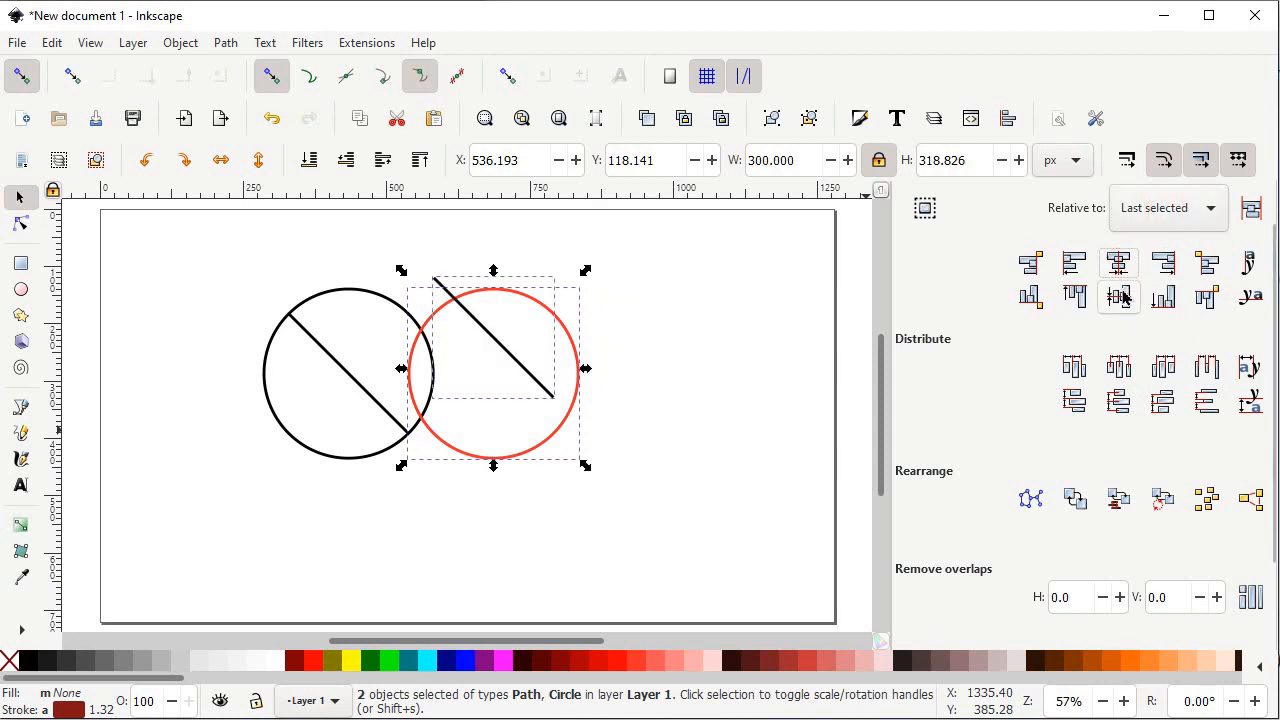
{"action": "left_click", "coordinate": [1122, 297]}
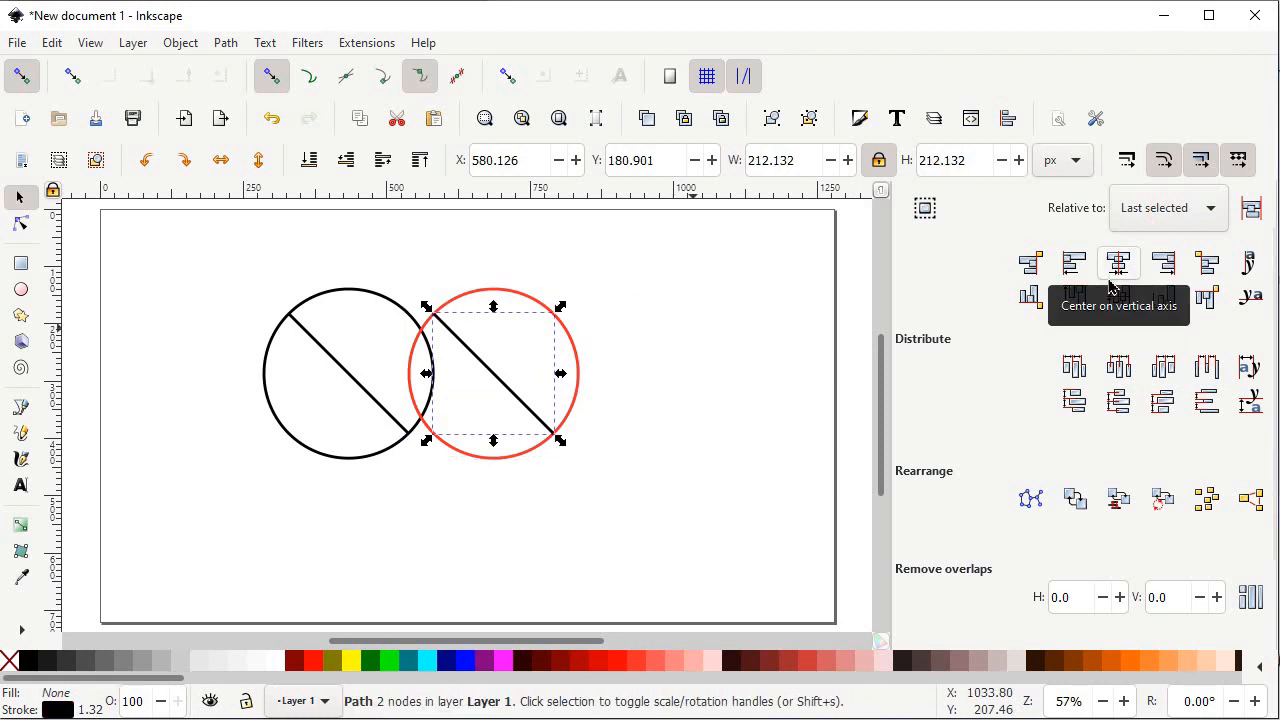
Step: Flip the diagonal line in the black circle horizontally
{"action": "left_click", "coordinate": [322, 362]}
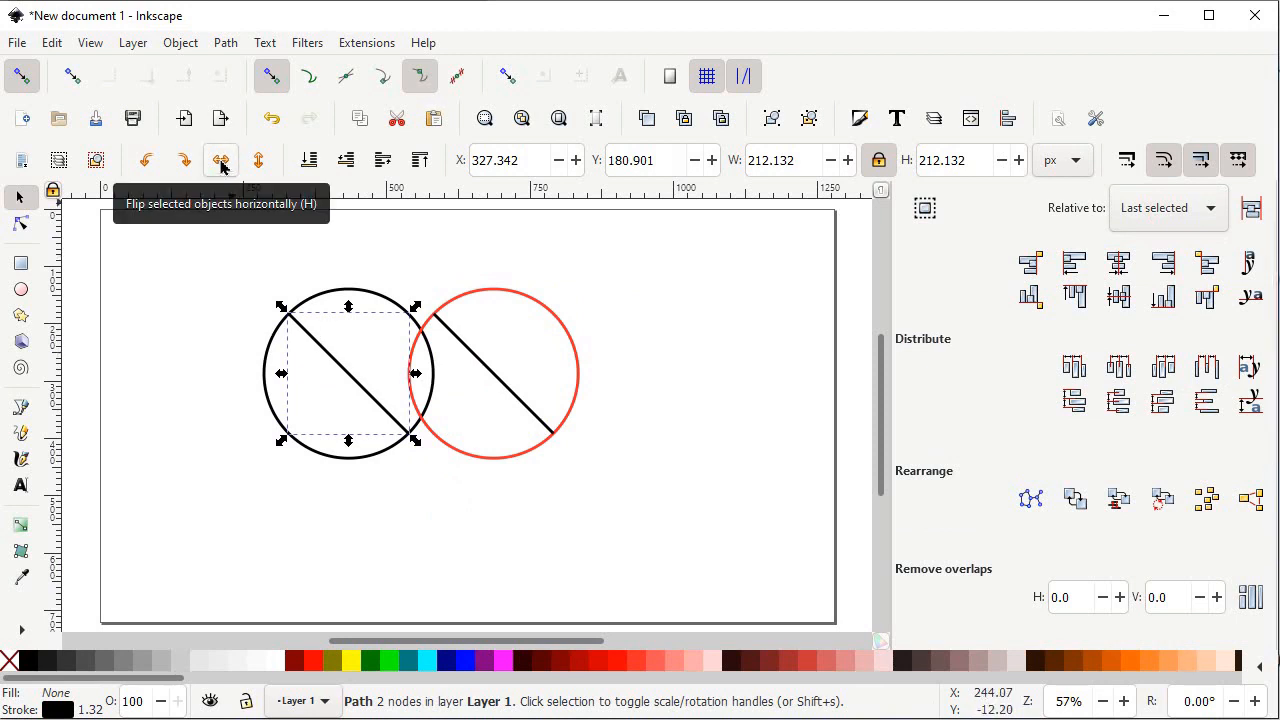
{"action": "left_click", "coordinate": [222, 162]}
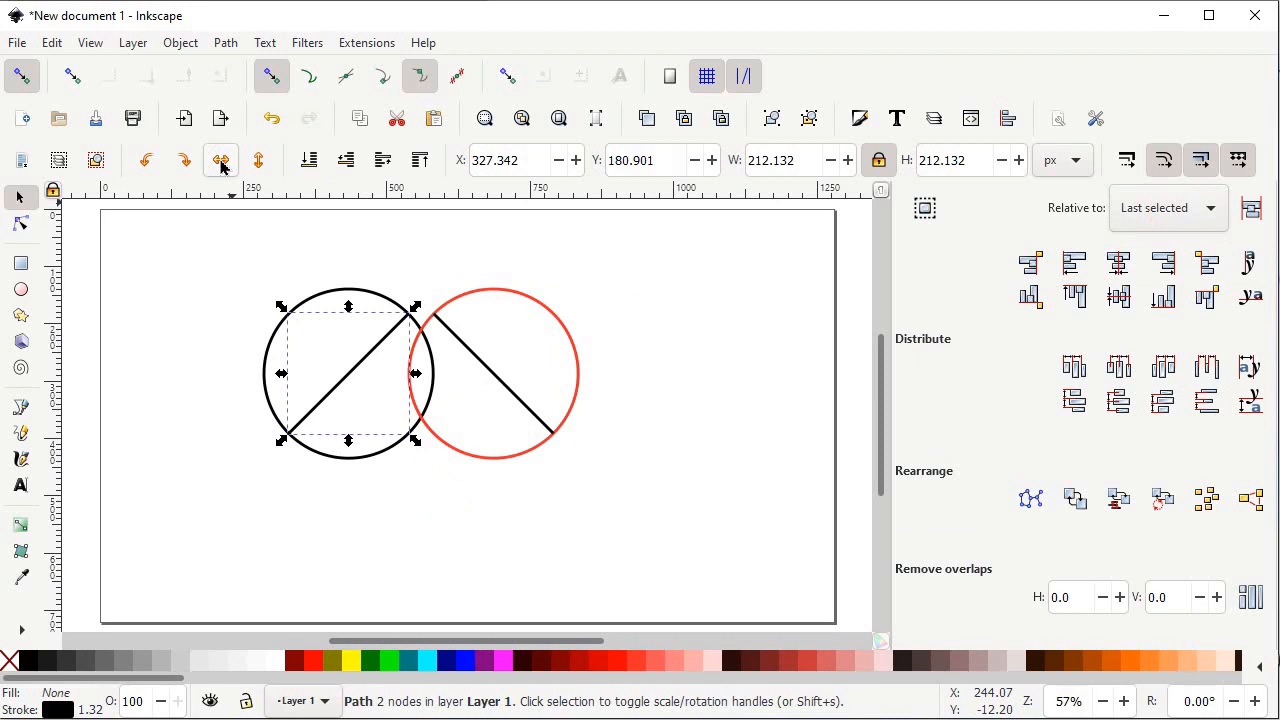
Step: Duplicate the black circle's diagonal line, enable snapping to cusp nodes, and snap the copy's upper end to the lower end of the red circle's diagonal
{"action": "right_click", "coordinate": [364, 360]}
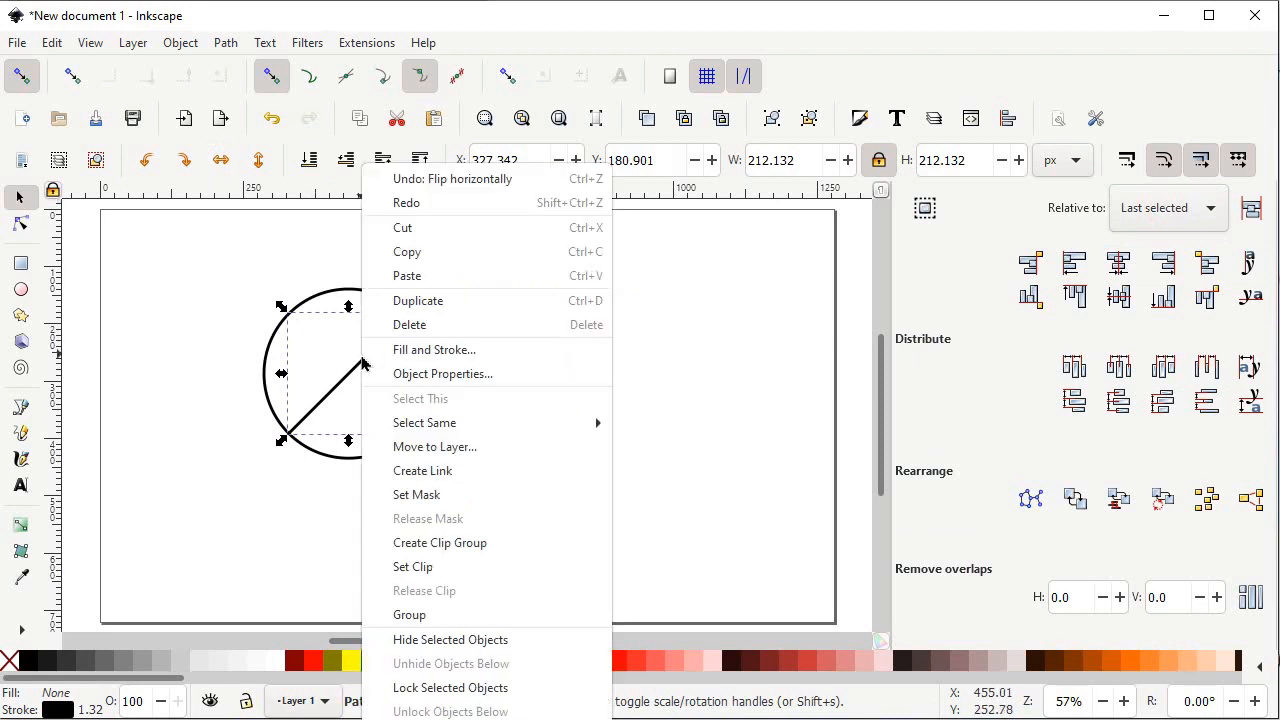
{"action": "left_click", "coordinate": [410, 300]}
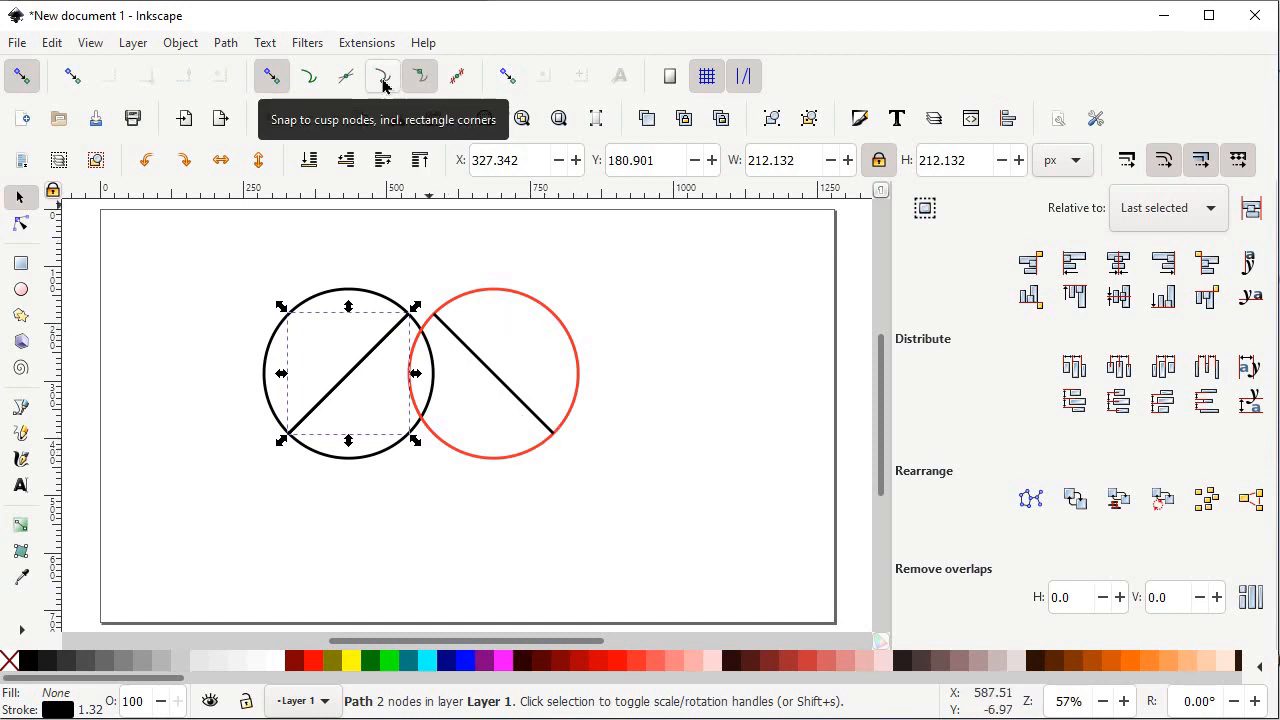
{"action": "left_click", "coordinate": [383, 86]}
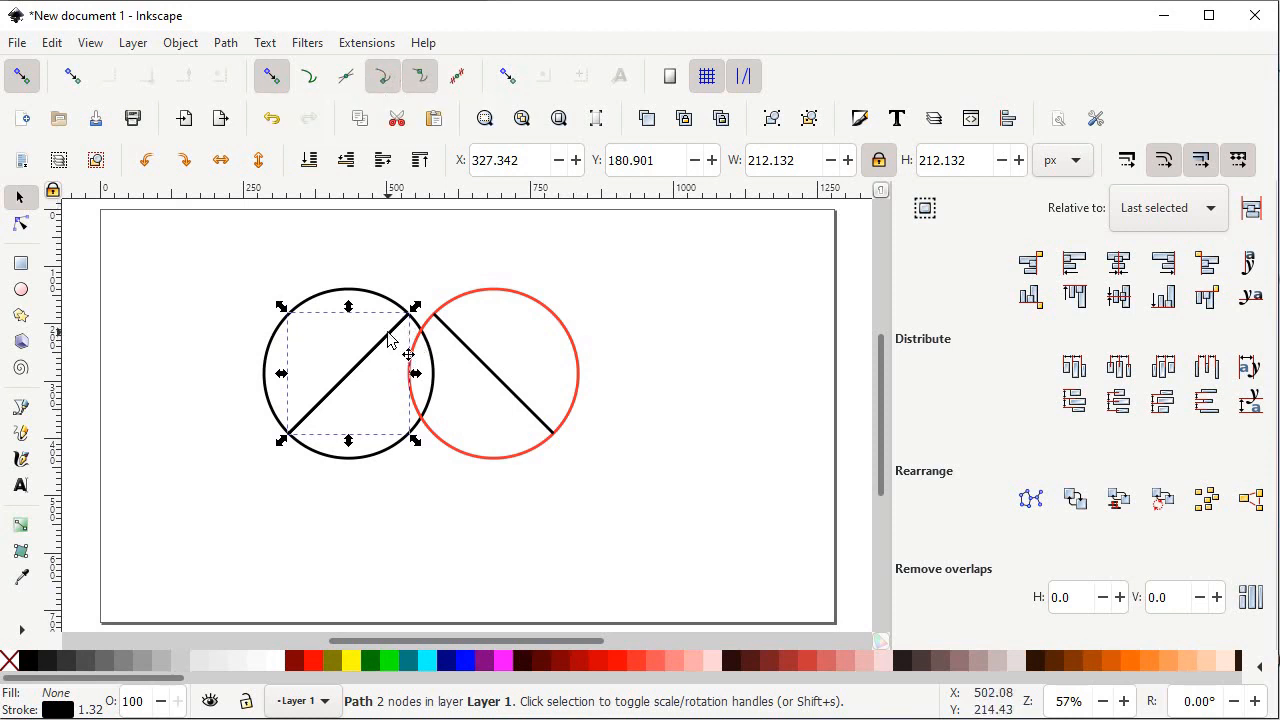
{"action": "left_click_drag", "start_coordinate": [388, 338], "coordinate": [528, 473]}
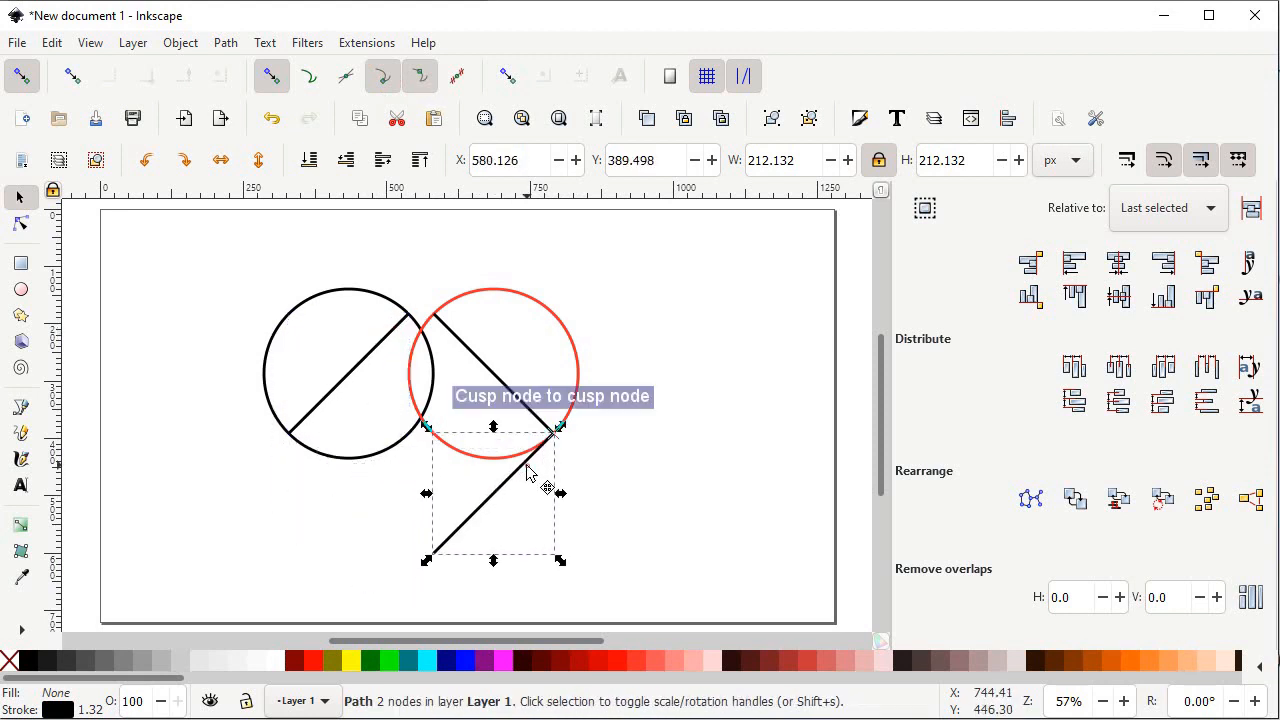
Step: Duplicate the red circle's diagonal line and snap the copy's upper end to the lower end of the black circle's diagonal
{"action": "left_click", "coordinate": [487, 368]}
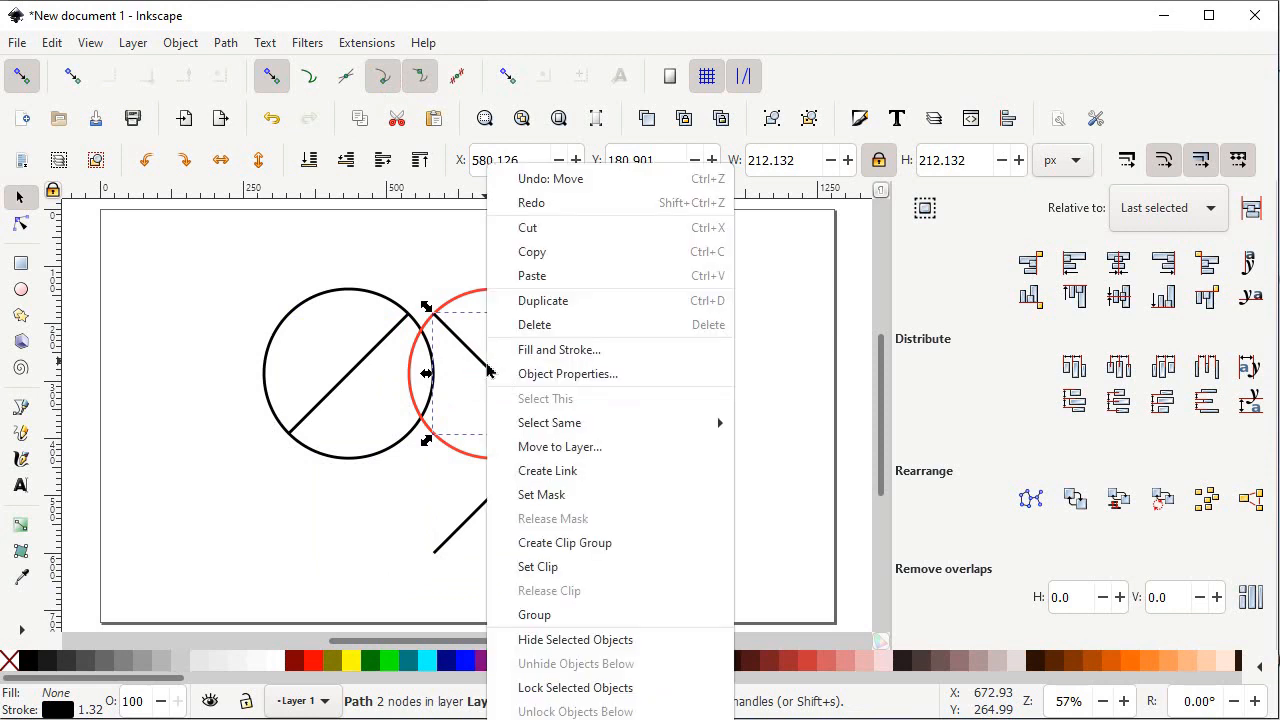
{"action": "right_click", "coordinate": [487, 368]}
{"action": "left_click", "coordinate": [560, 303]}
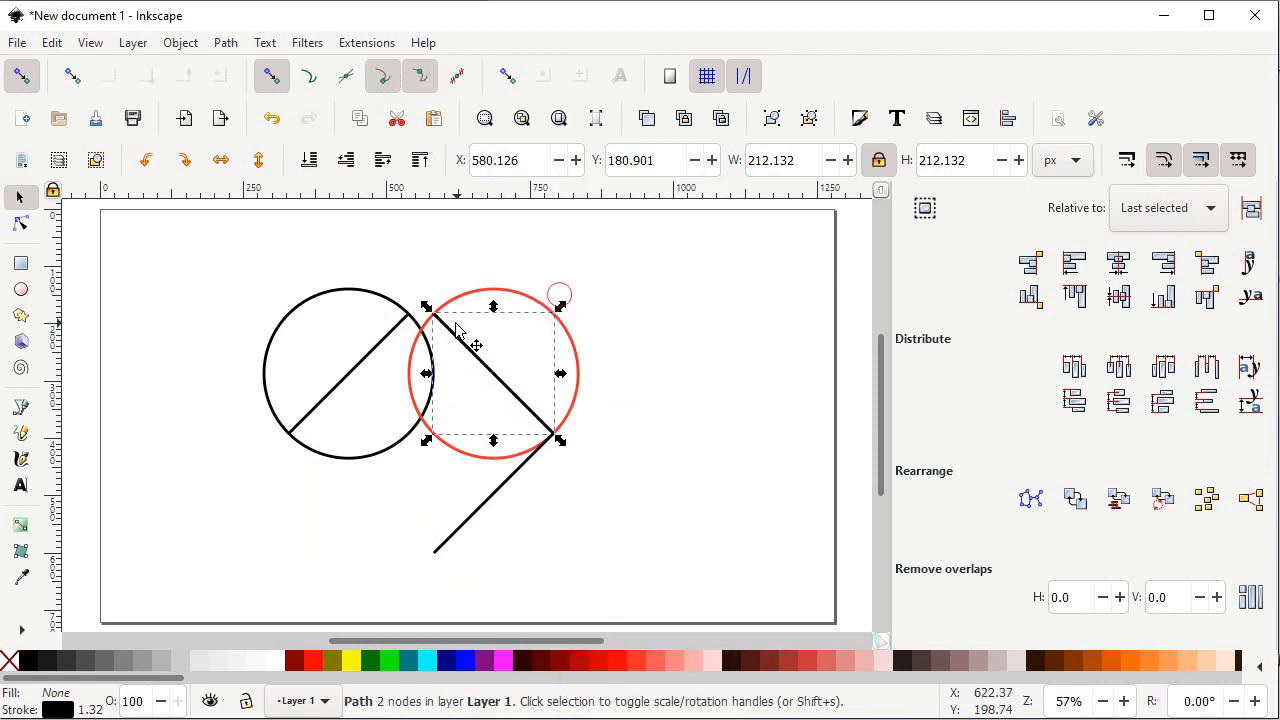
{"action": "left_click_drag", "start_coordinate": [452, 340], "coordinate": [305, 466]}
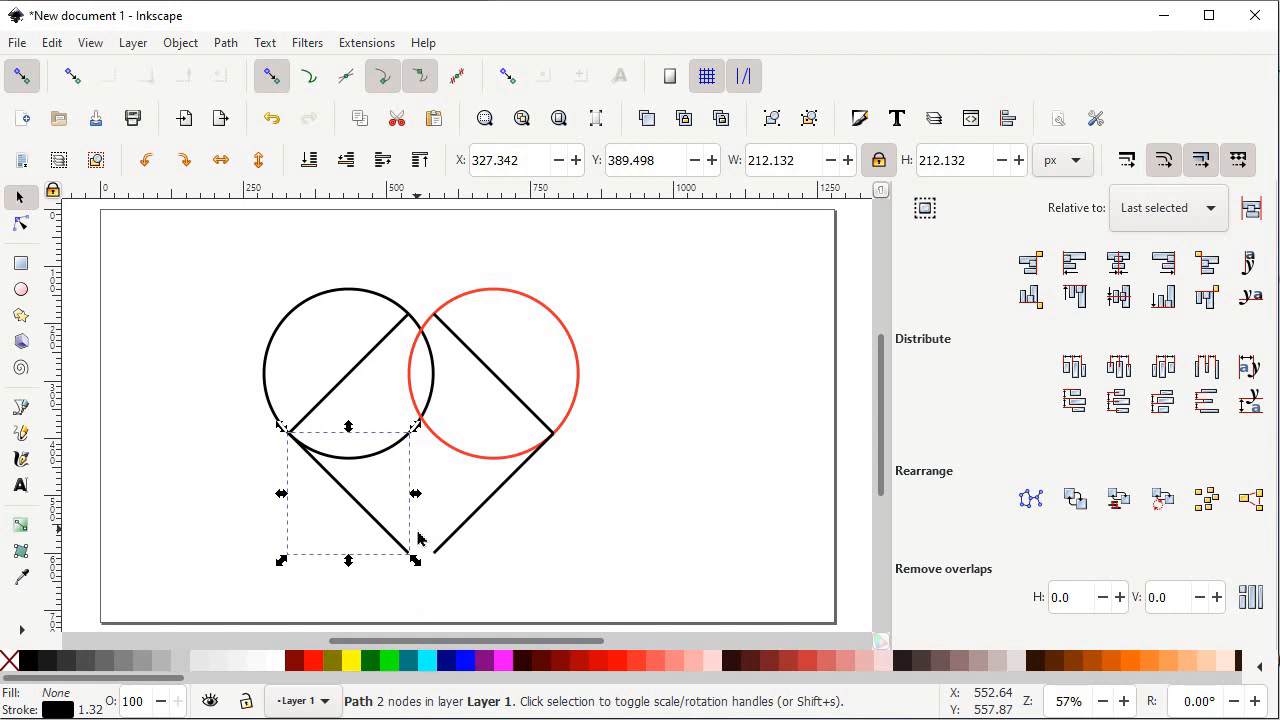
Step: Extend the two lower diagonal lines proportionally past their crossing point, to about 289 px wide and high
{"action": "left_click", "coordinate": [430, 563], "text": "ctrl"}
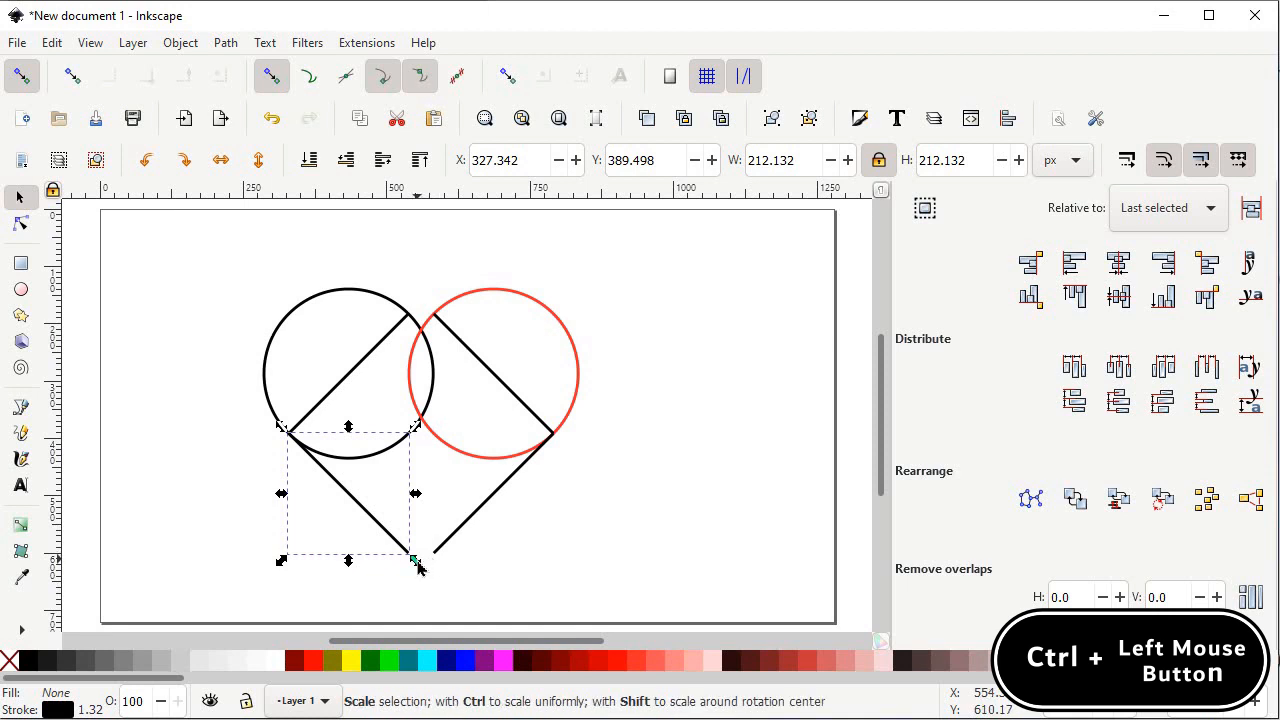
{"action": "left_click_drag", "start_coordinate": [421, 569], "coordinate": [474, 611]}
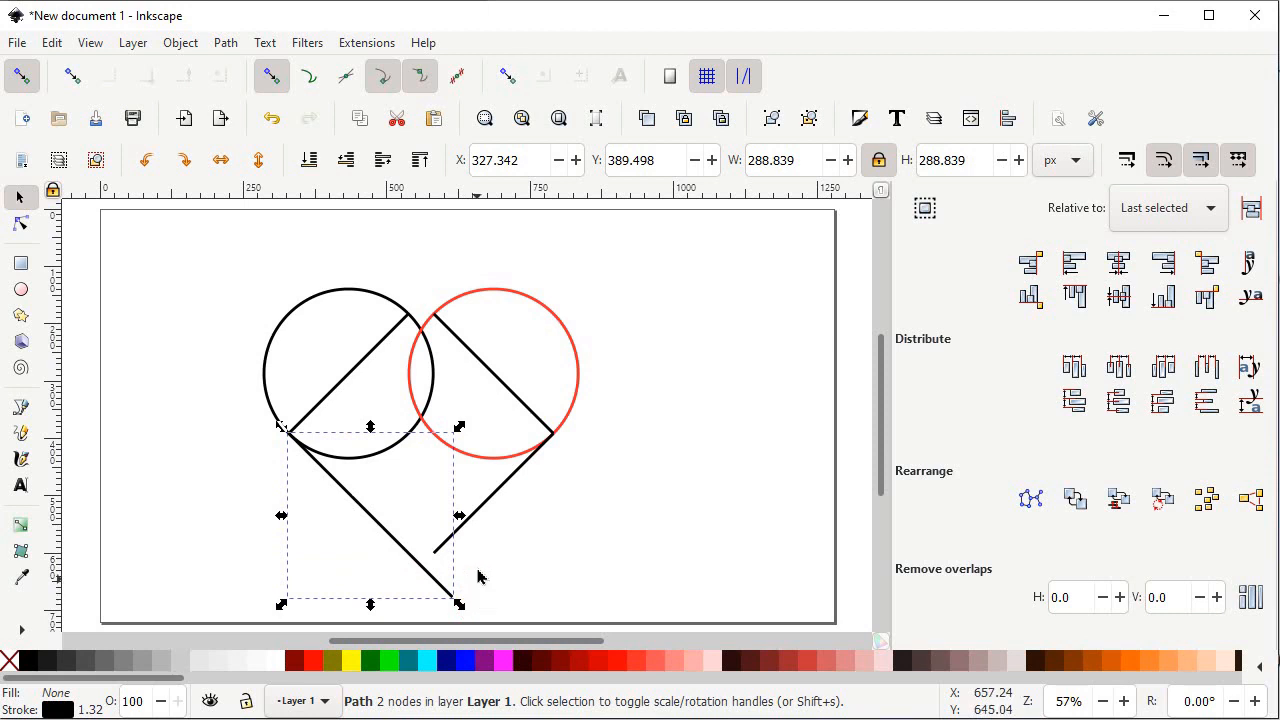
{"action": "left_click", "coordinate": [482, 507]}
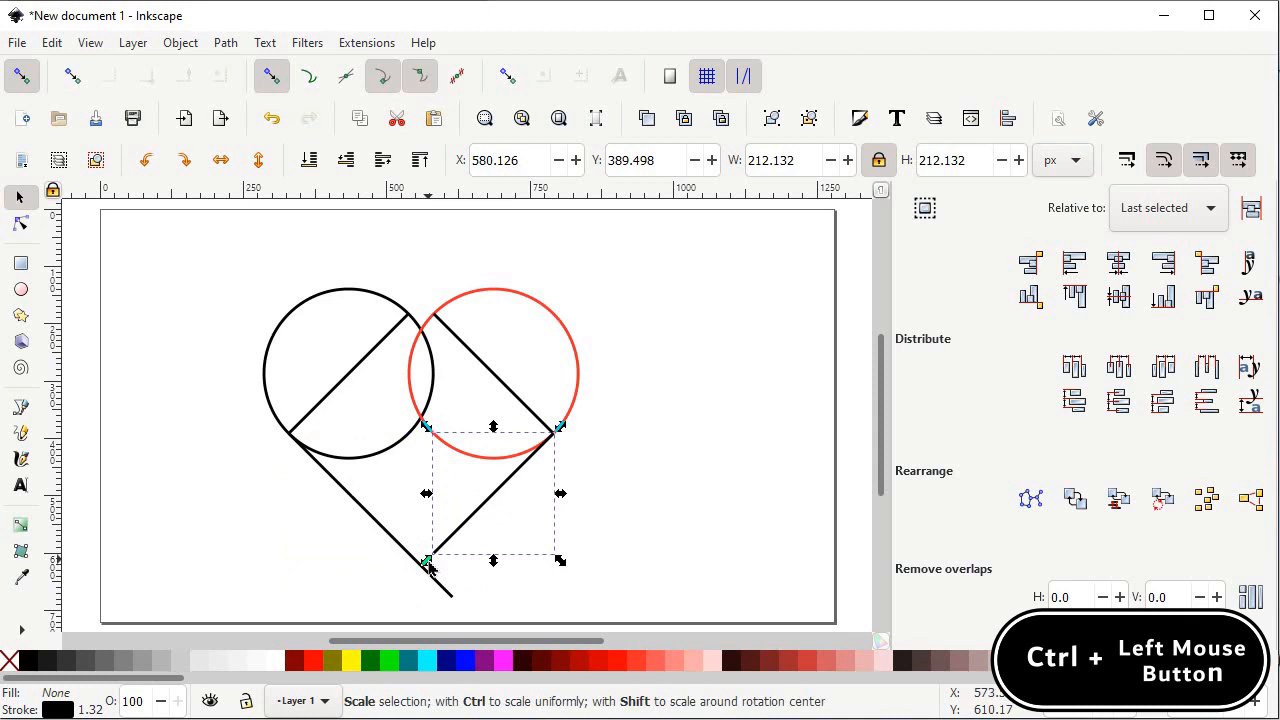
{"action": "left_click_drag", "start_coordinate": [427, 565], "coordinate": [352, 610]}
Step: Combine both circles and all four lines into one path and move it to about X 315, Y 88 px
{"action": "left_click_drag", "start_coordinate": [672, 229], "coordinate": [193, 625]}
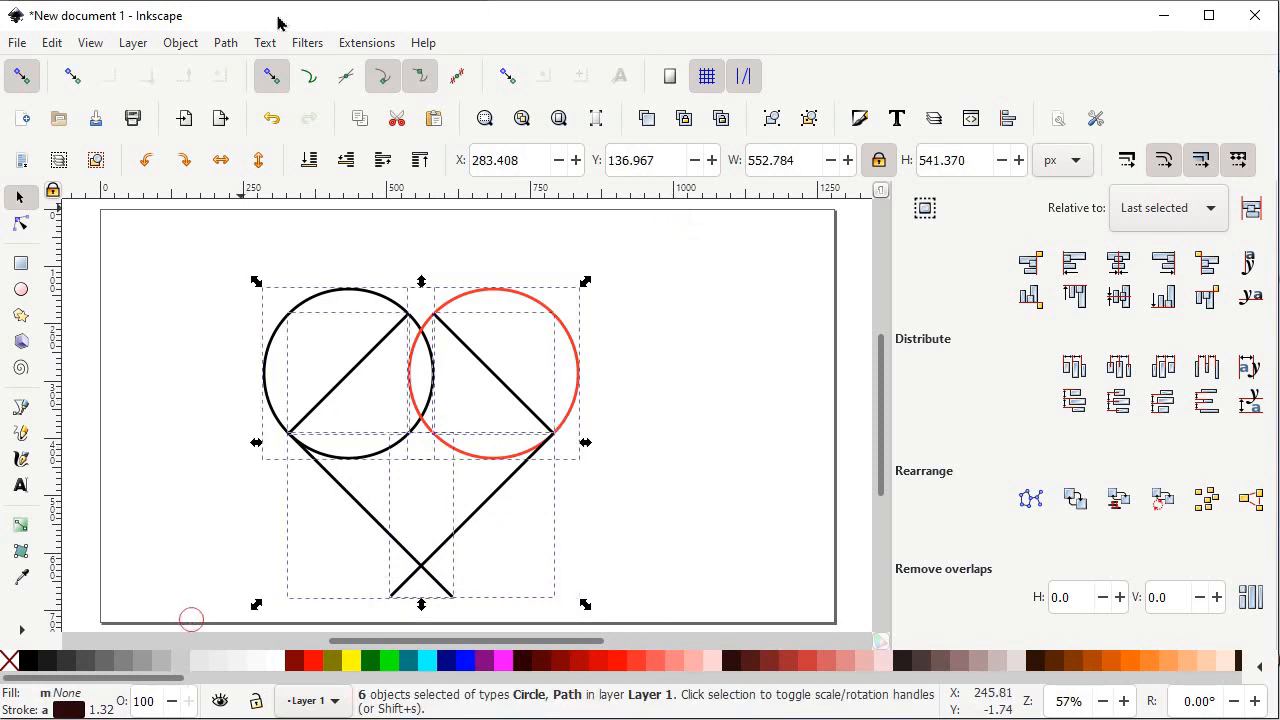
{"action": "left_click", "coordinate": [226, 43]}
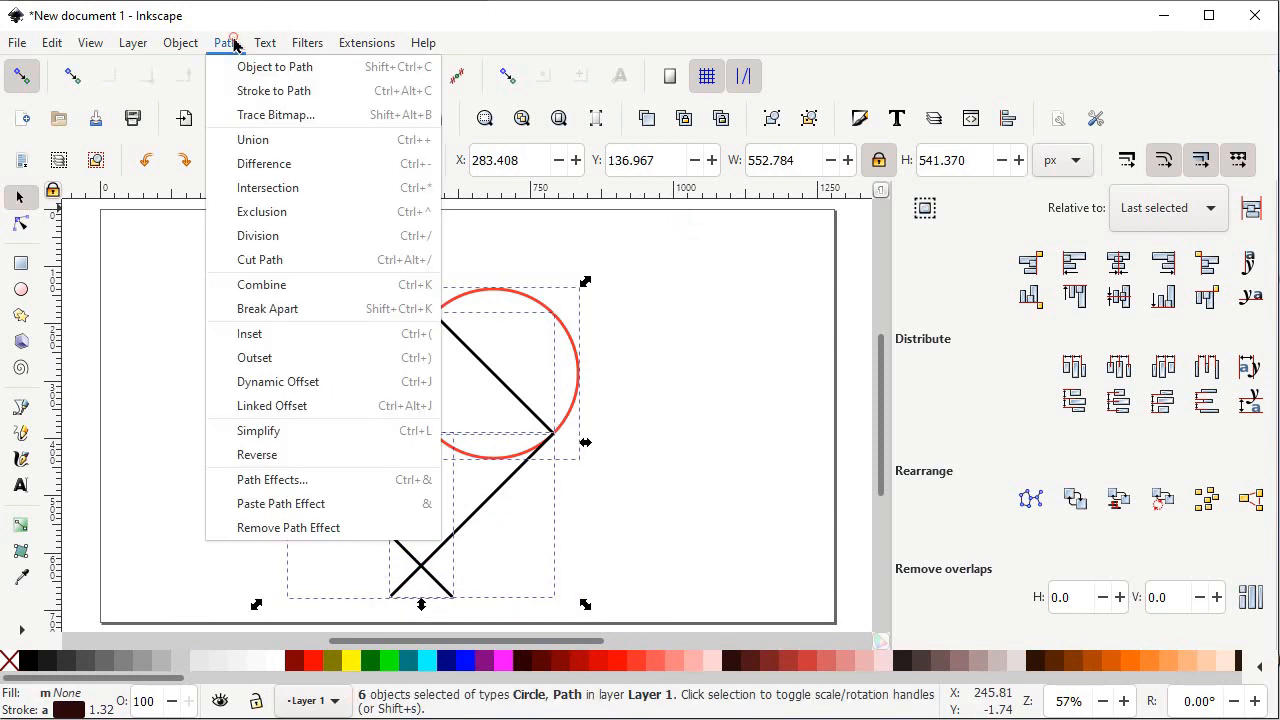
{"action": "left_click", "coordinate": [287, 286]}
{"action": "left_click_drag", "start_coordinate": [426, 333], "coordinate": [446, 303]}
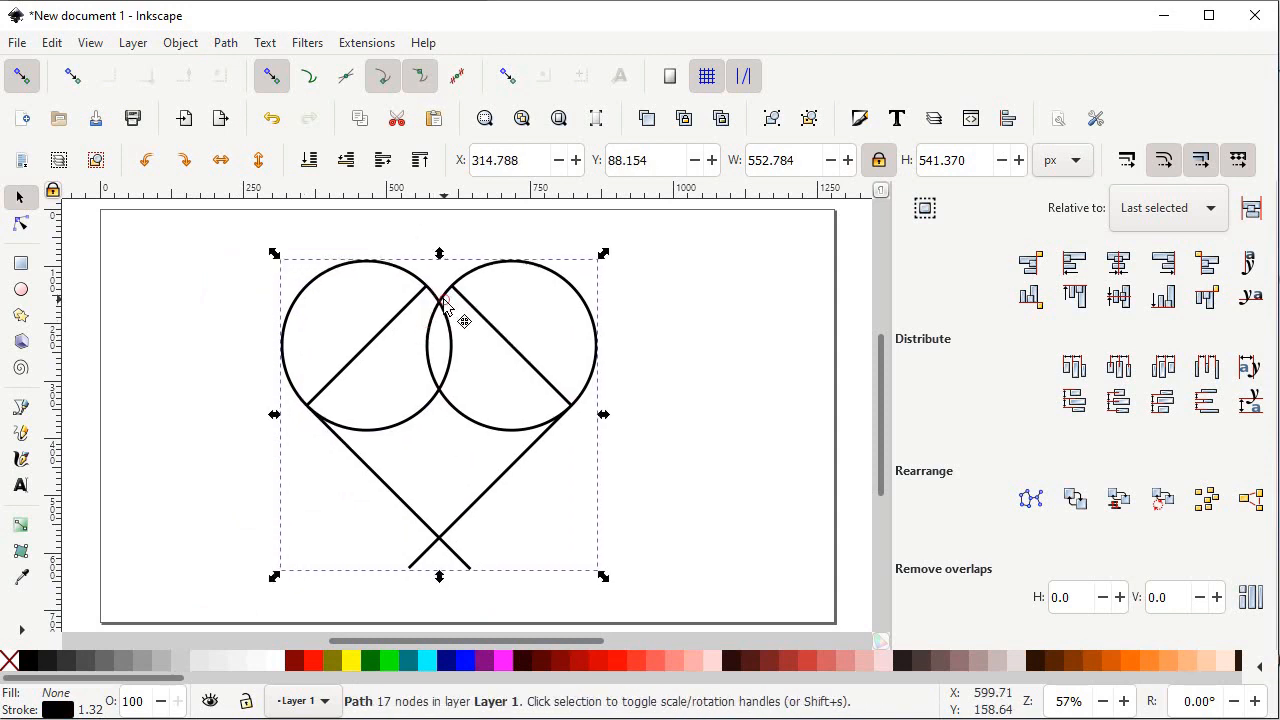
Step: Draw a rectangle about 703 × 671 px around the combined path, fill it teal, and lower it to the bottom
{"action": "left_click", "coordinate": [24, 263]}
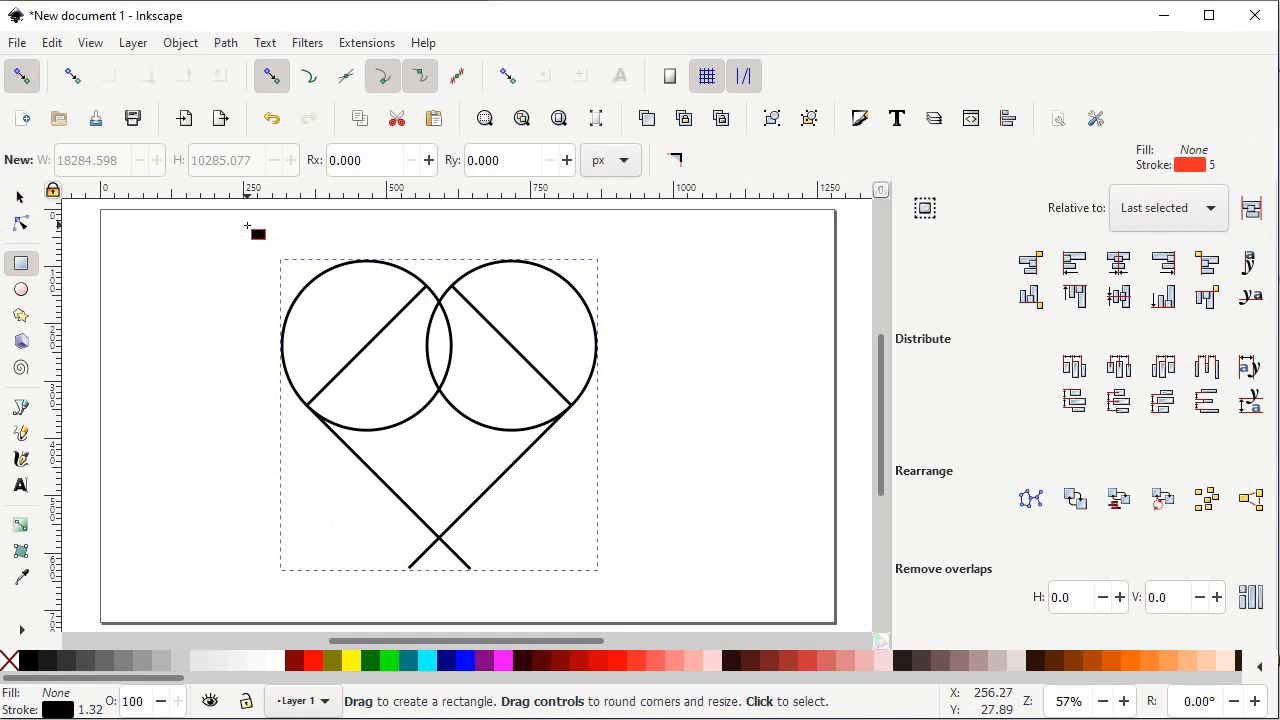
{"action": "left_click_drag", "start_coordinate": [247, 226], "coordinate": [650, 610]}
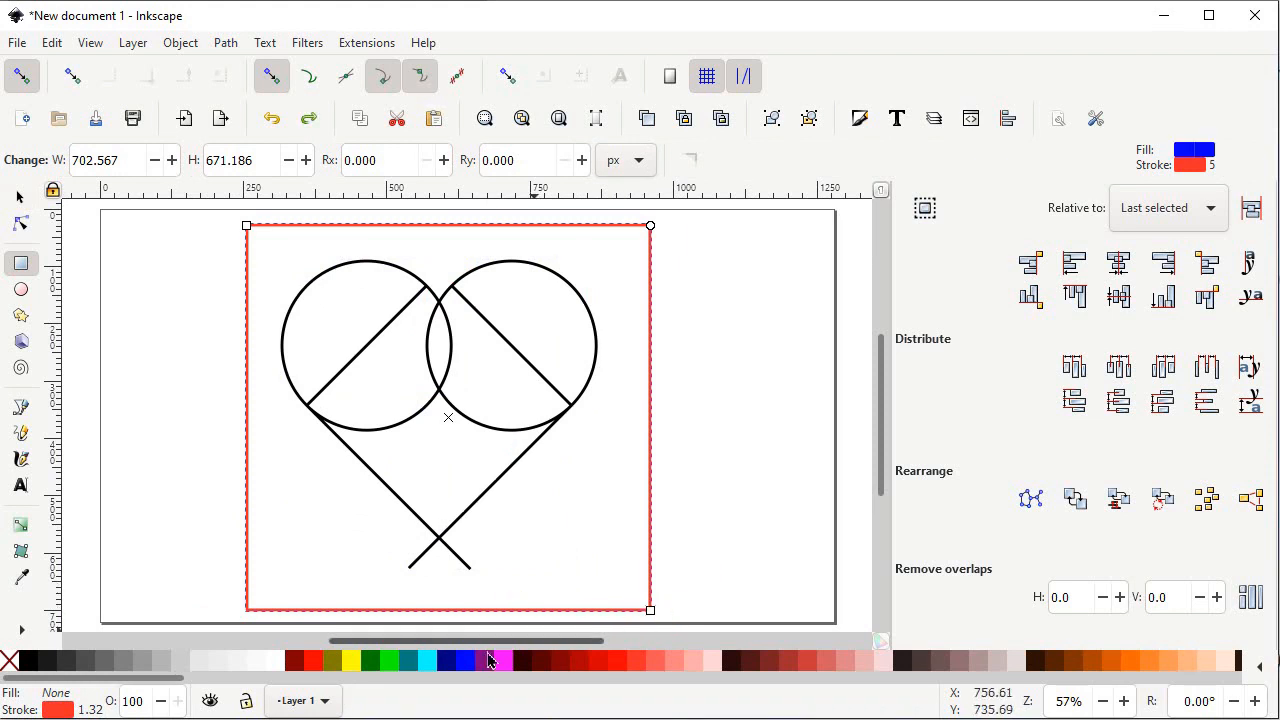
{"action": "left_click", "coordinate": [416, 666]}
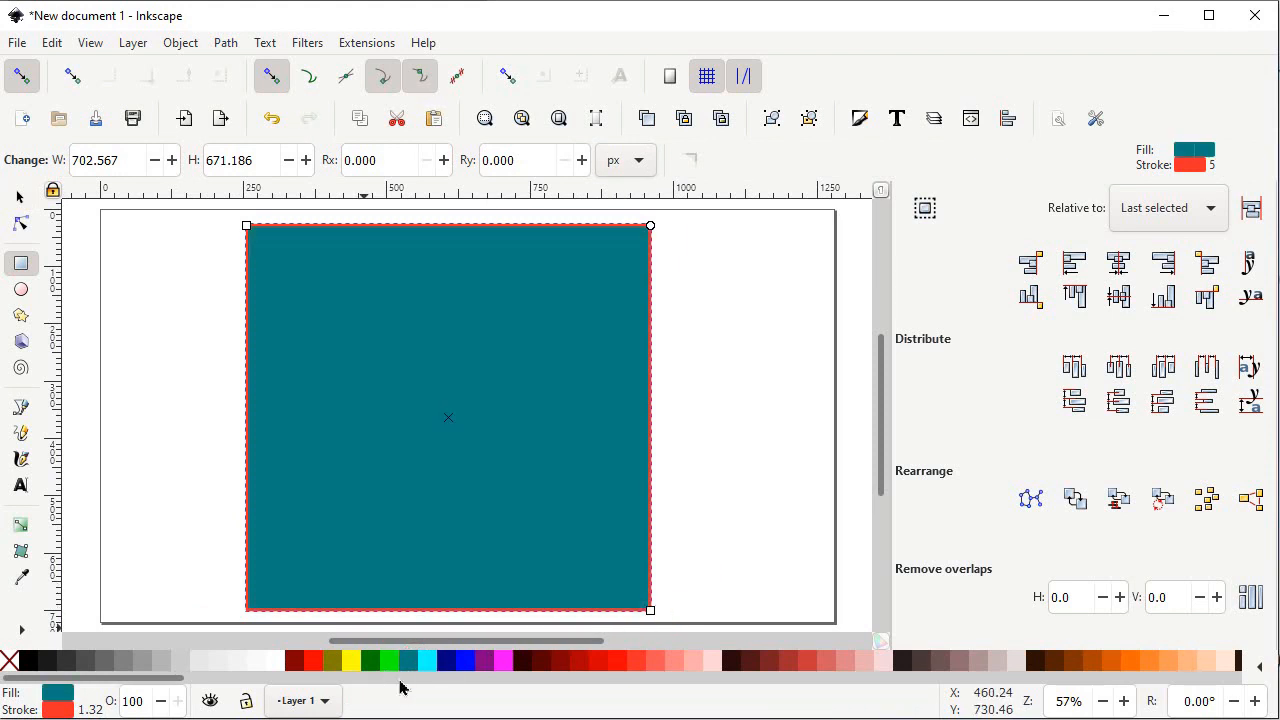
{"action": "left_click", "coordinate": [20, 198]}
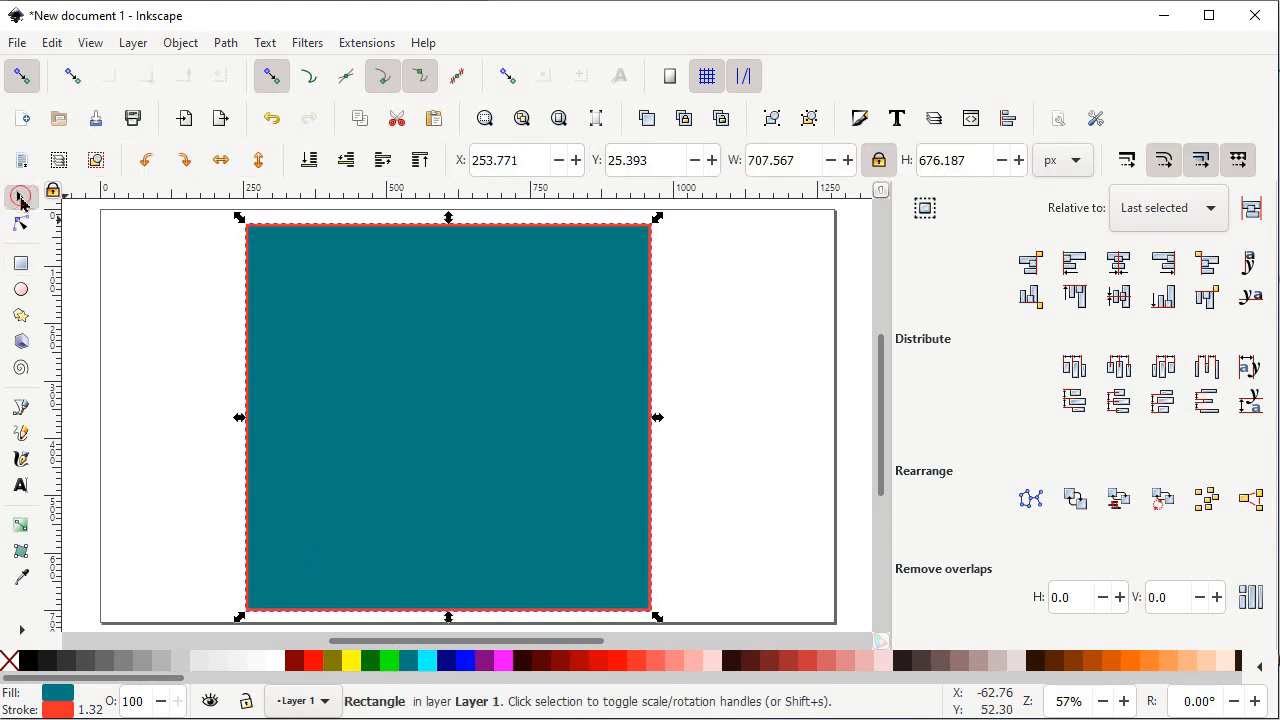
{"action": "left_click", "coordinate": [308, 162]}
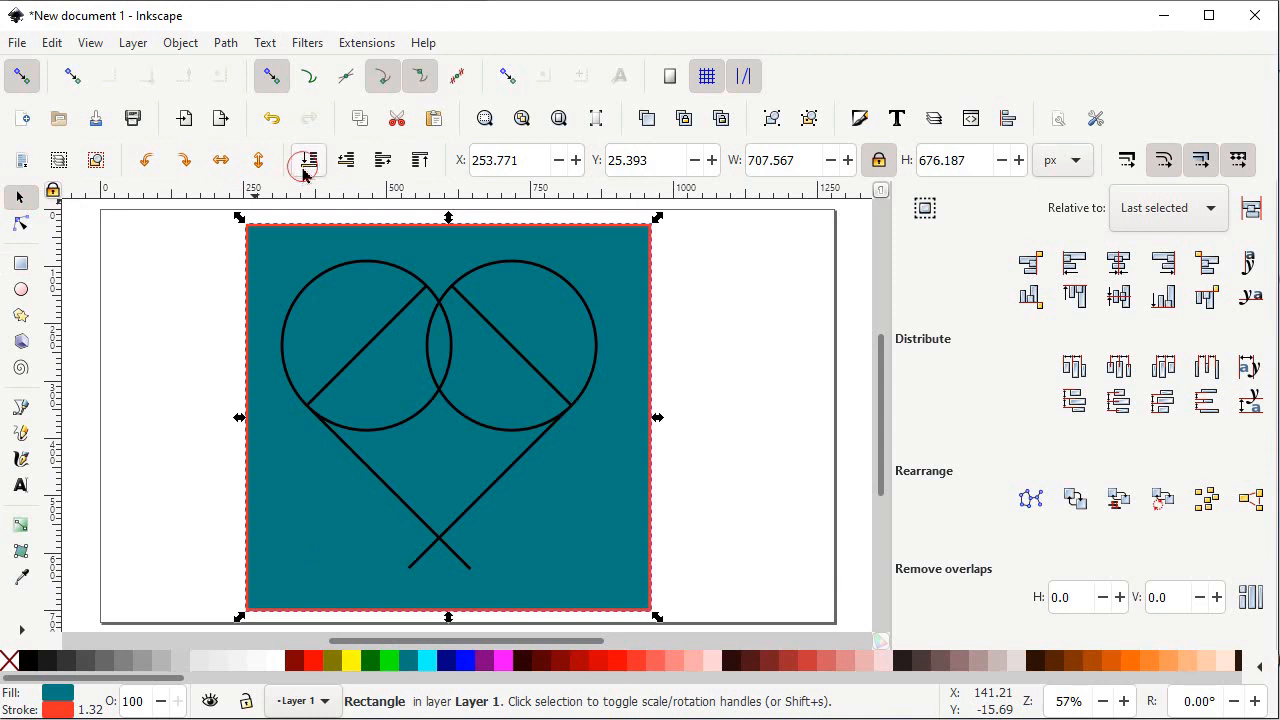
Step: Divide the teal rectangle by the combined path using Division
{"action": "left_click_drag", "start_coordinate": [704, 204], "coordinate": [179, 648]}
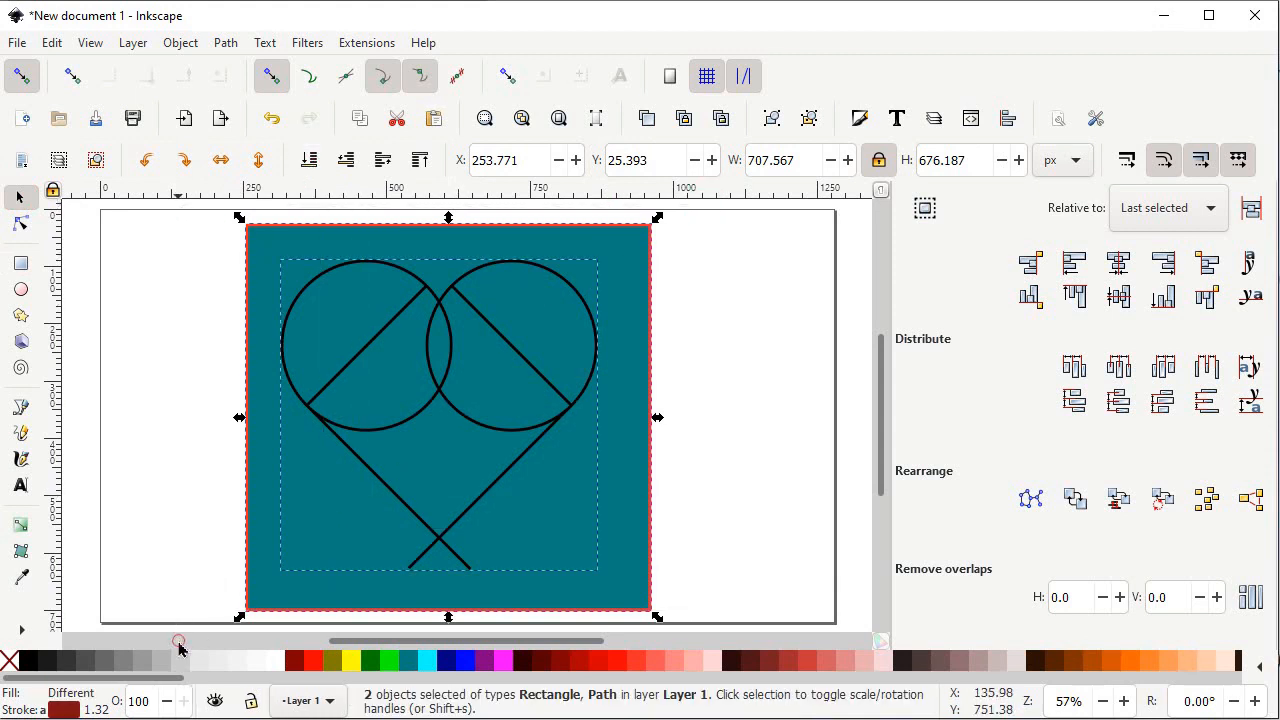
{"action": "left_click", "coordinate": [225, 43]}
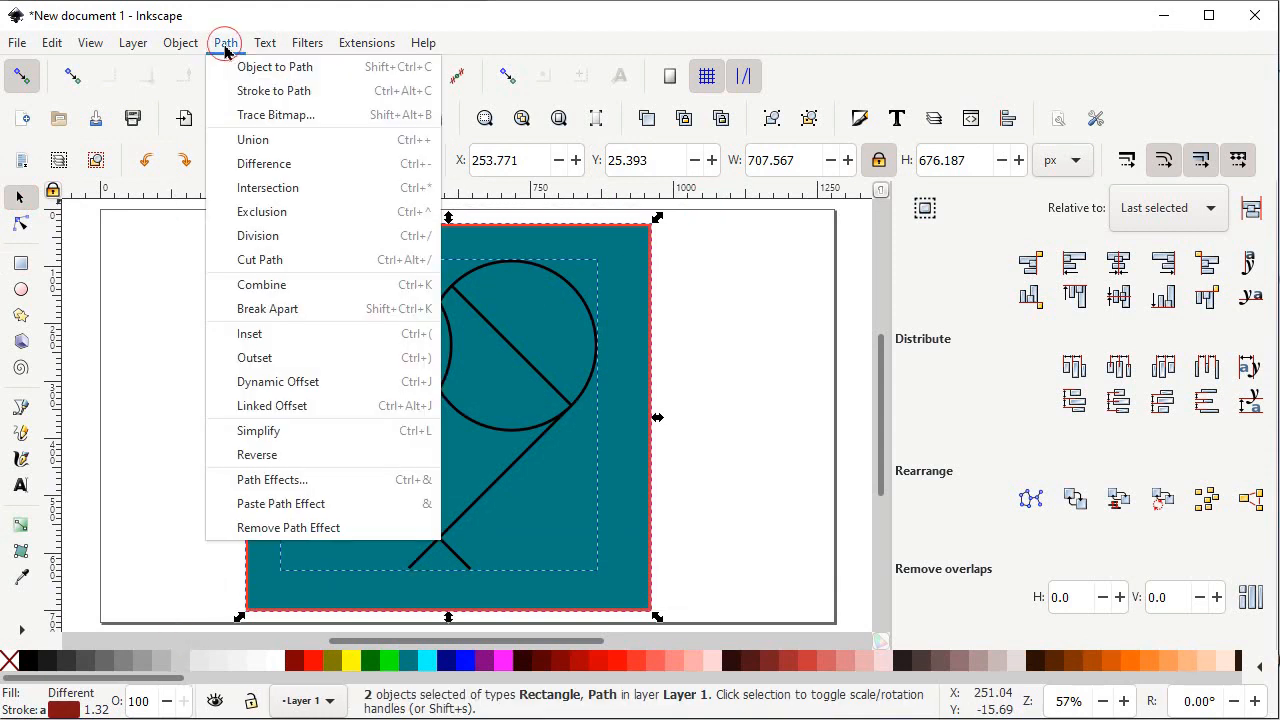
{"action": "left_click", "coordinate": [265, 246]}
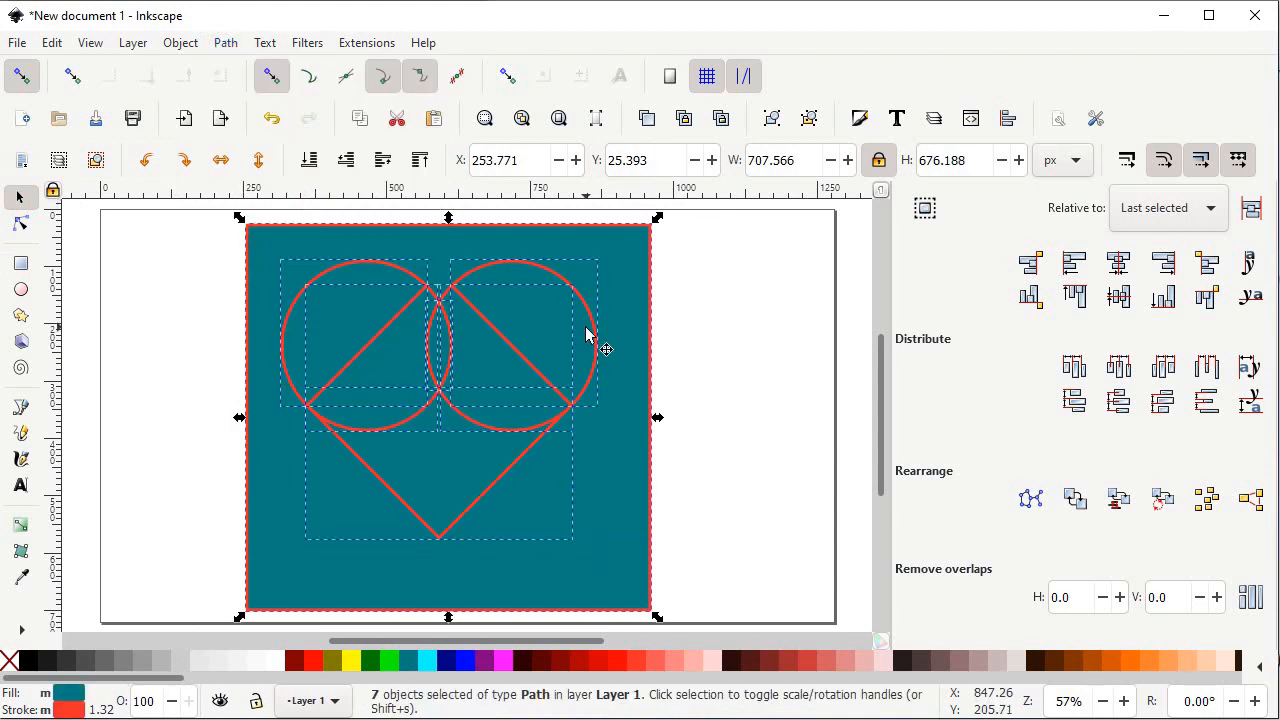
Step: Delete the outer teal piece surrounding the heart shape
{"action": "left_click", "coordinate": [740, 374]}
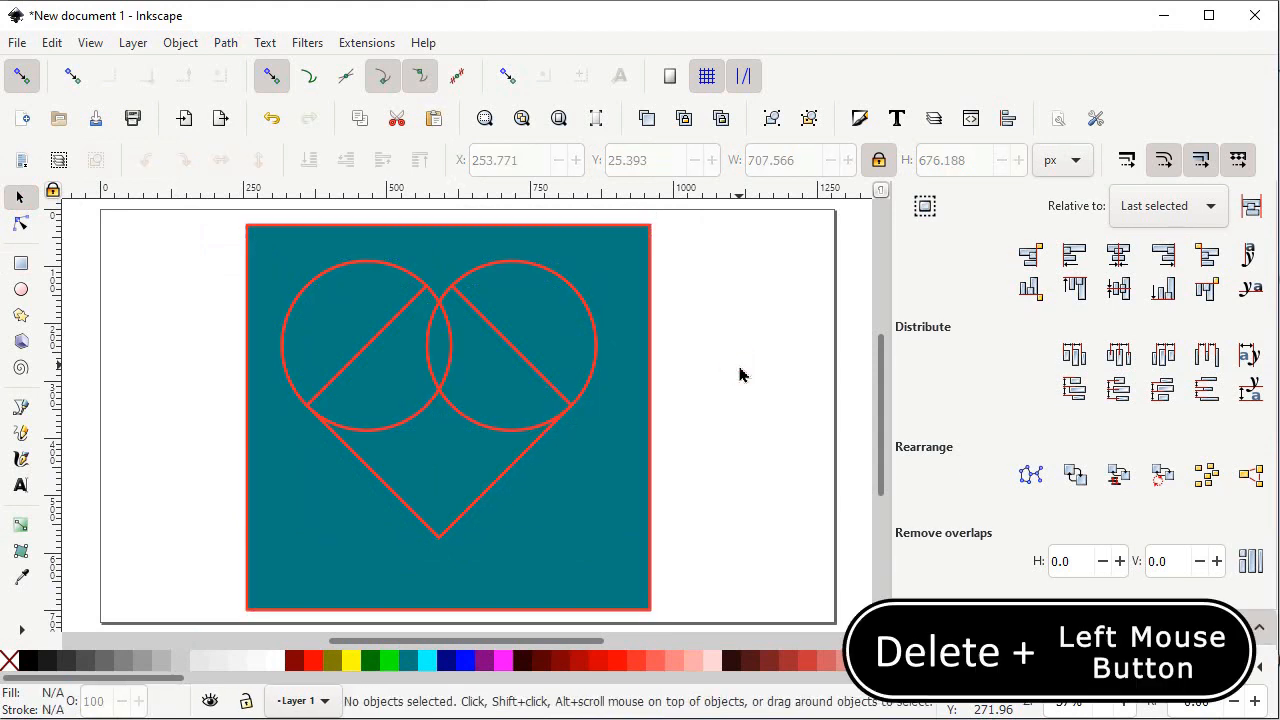
{"action": "left_click", "coordinate": [632, 443]}
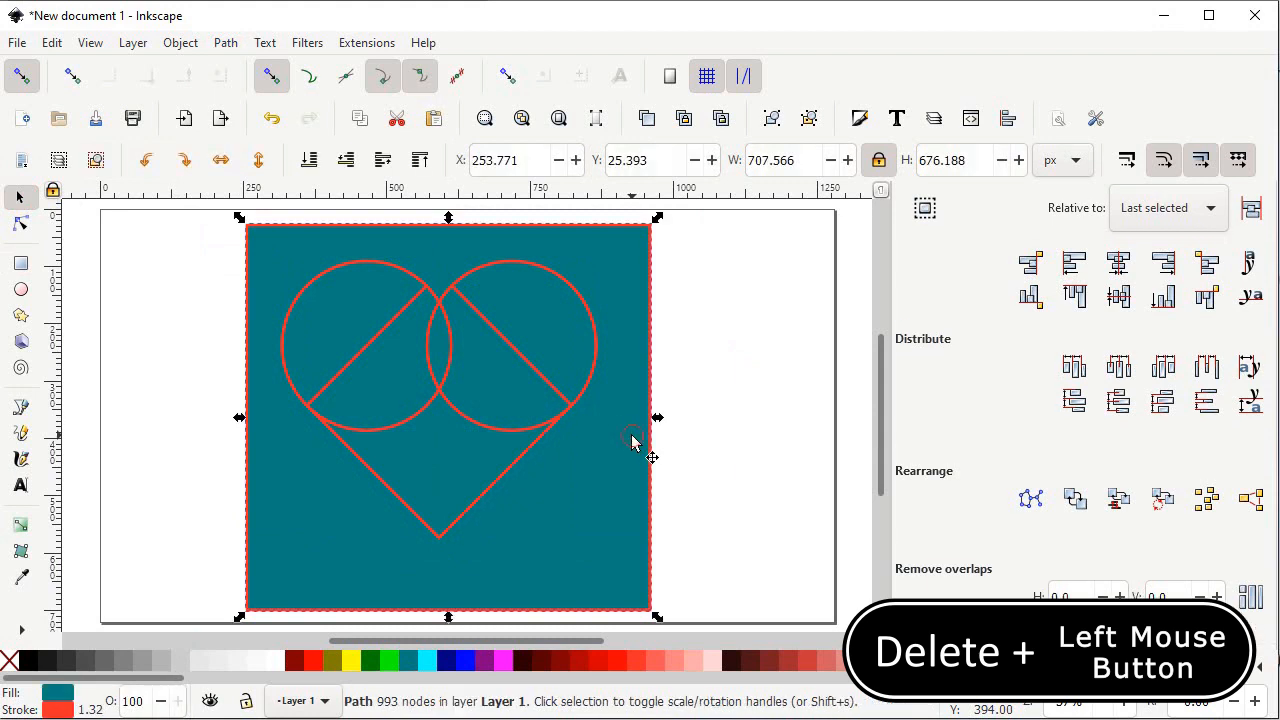
{"action": "key", "text": "Delete"}
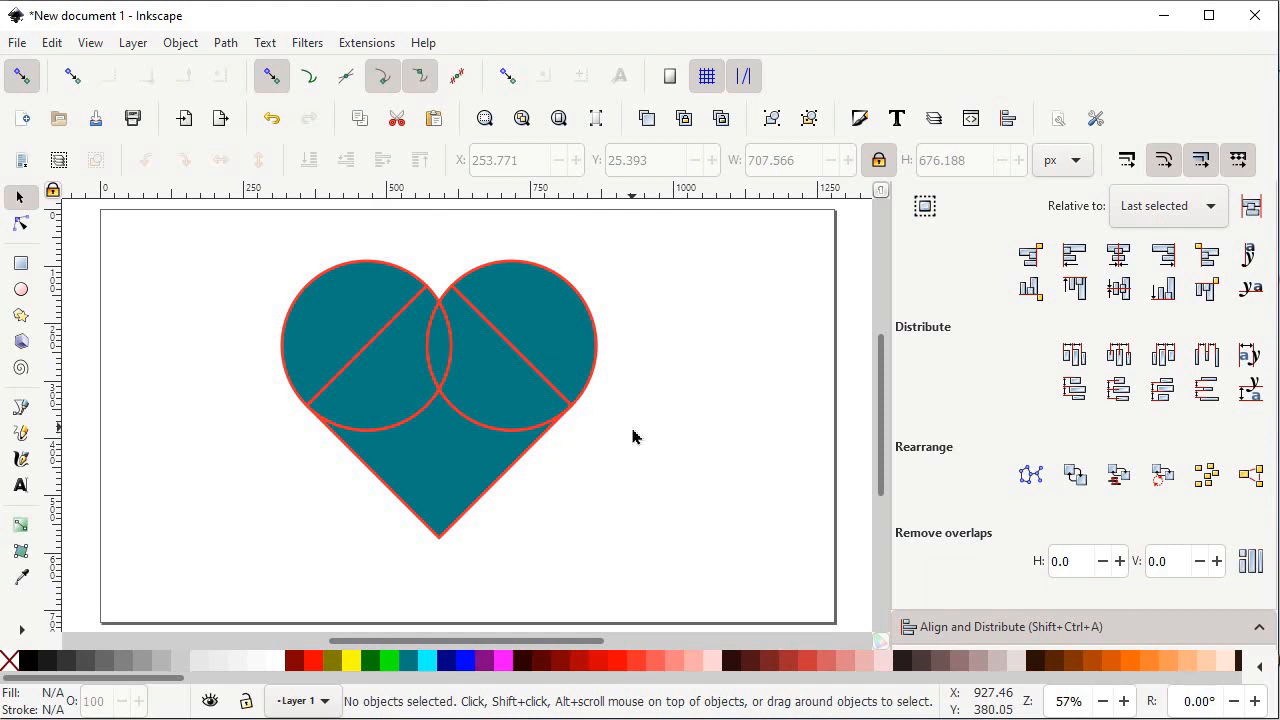
Step: Merge all the remaining teal heart pieces into one shape with Union
{"action": "left_click_drag", "start_coordinate": [670, 226], "coordinate": [243, 583]}
{"action": "left_click", "coordinate": [229, 44]}
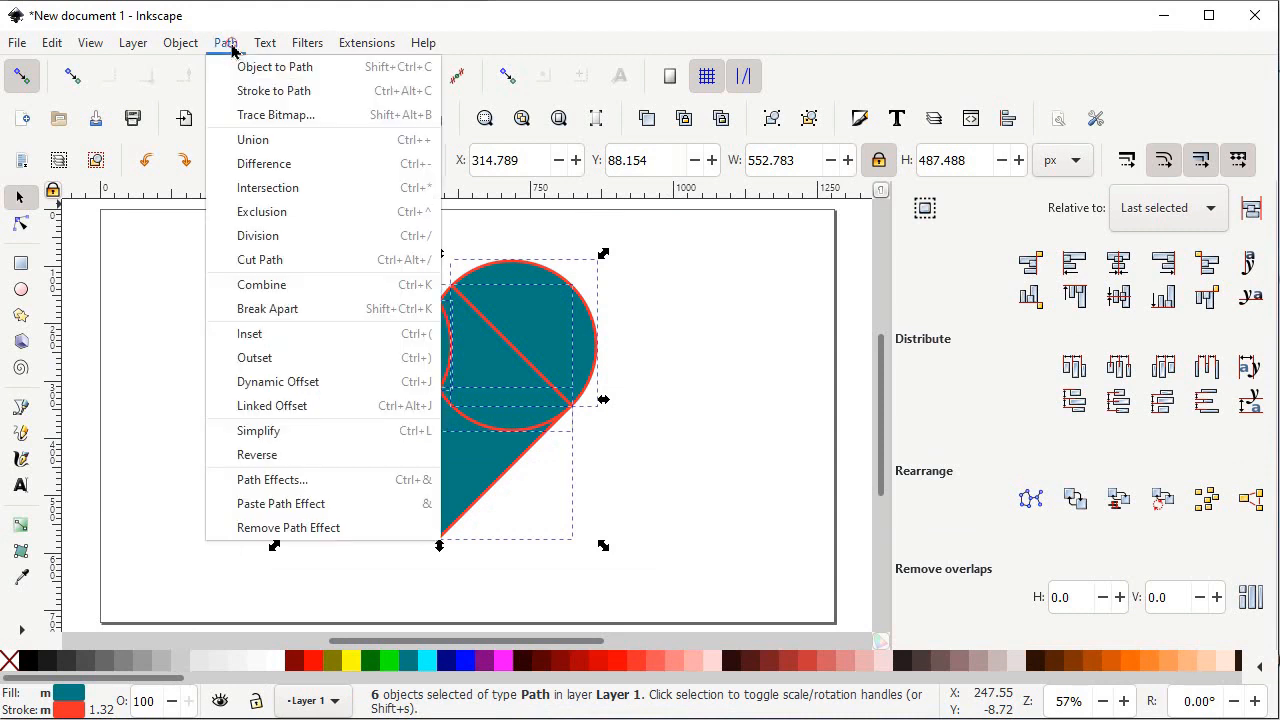
{"action": "left_click", "coordinate": [267, 142]}
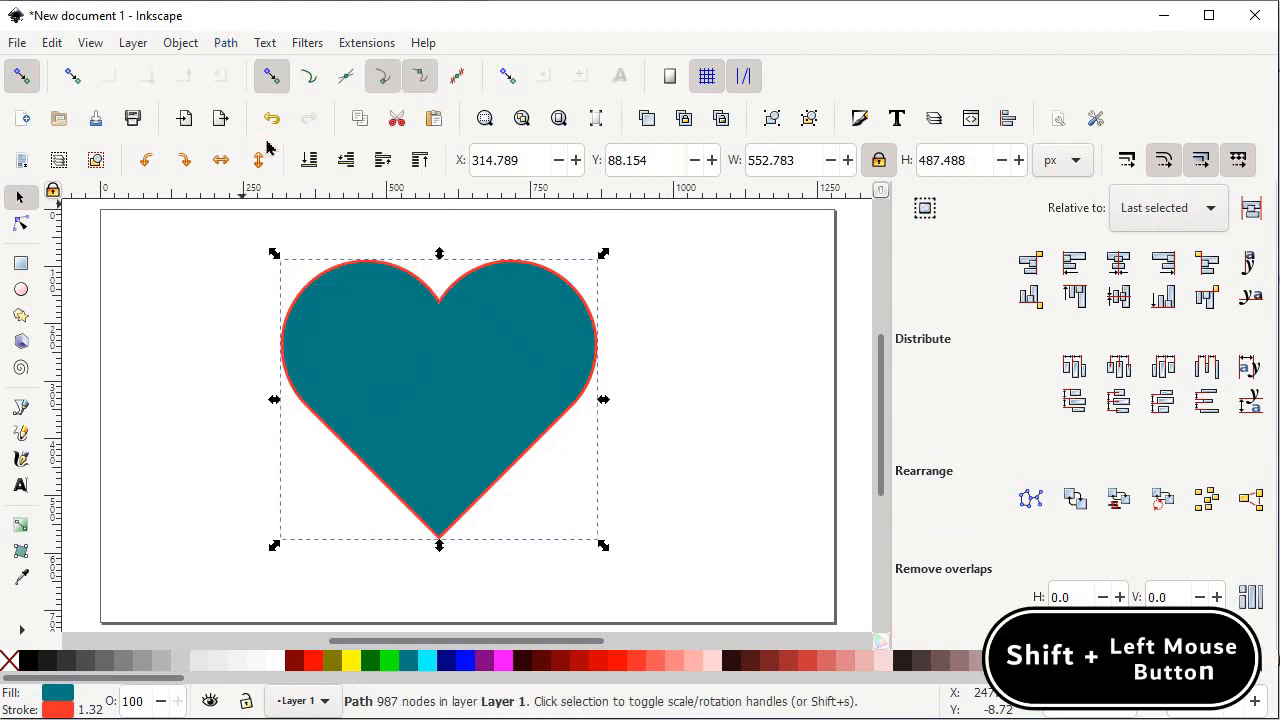
Step: Remove the heart's stroke and change its fill to red
{"action": "key", "text": "shift"}
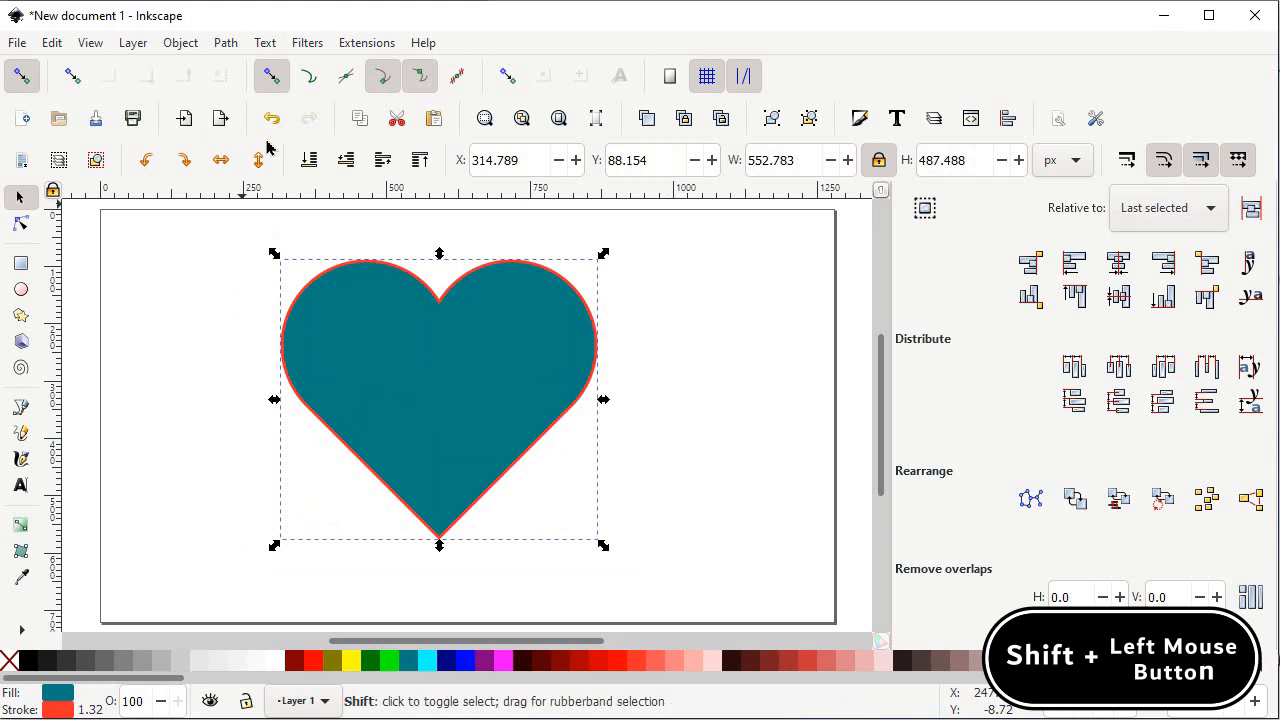
{"action": "left_click", "coordinate": [9, 659], "text": "shift"}
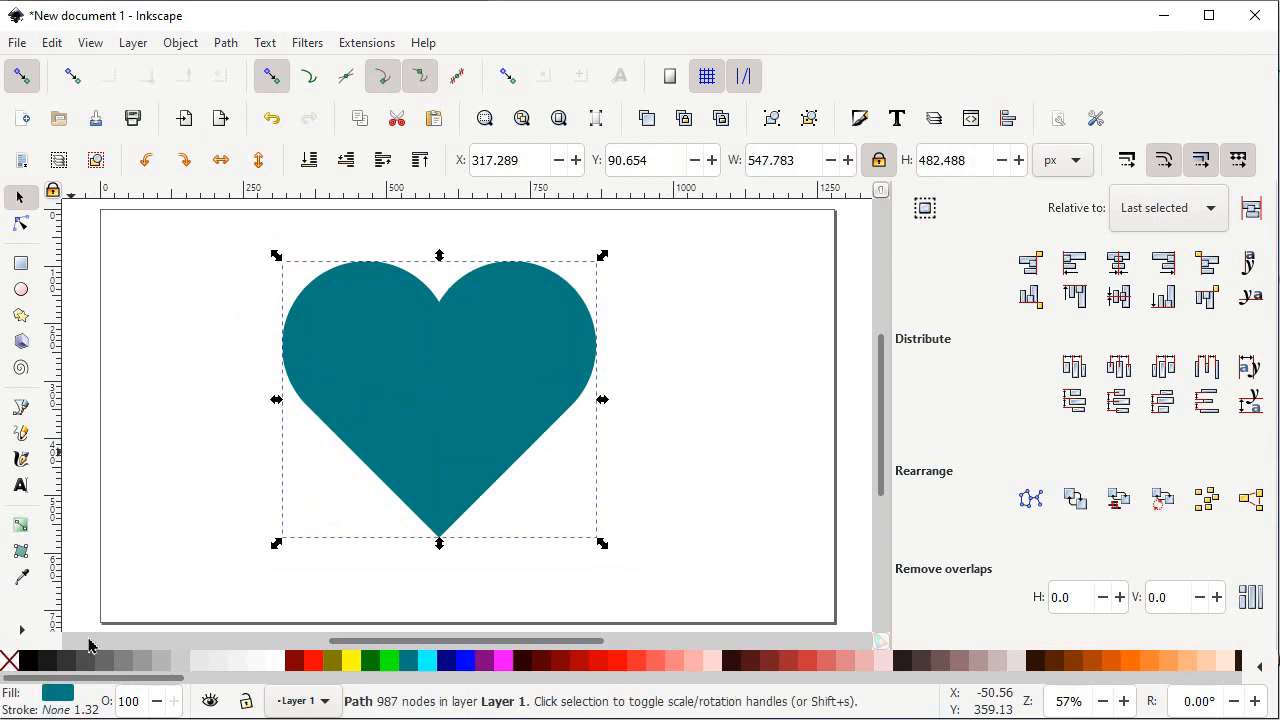
{"action": "left_click", "coordinate": [631, 664]}
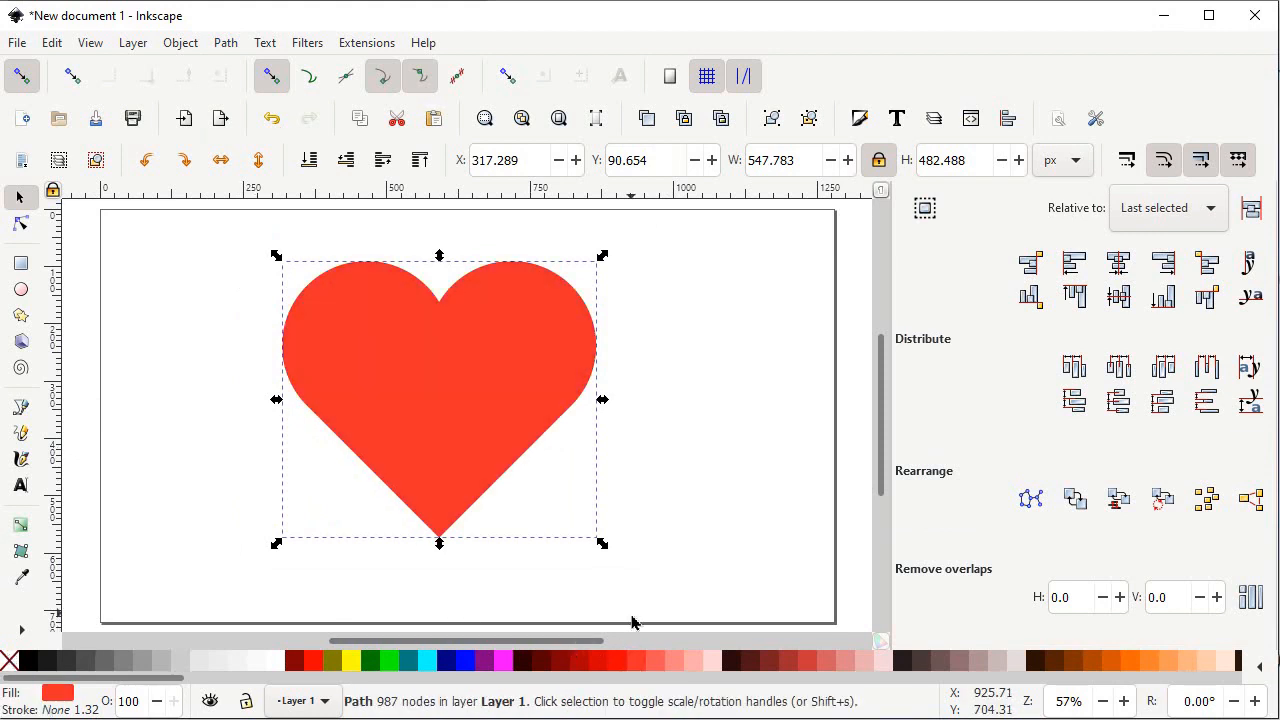
Step: Delete the red heart and paste the two overlapping black circles in place
{"action": "left_click", "coordinate": [495, 455]}
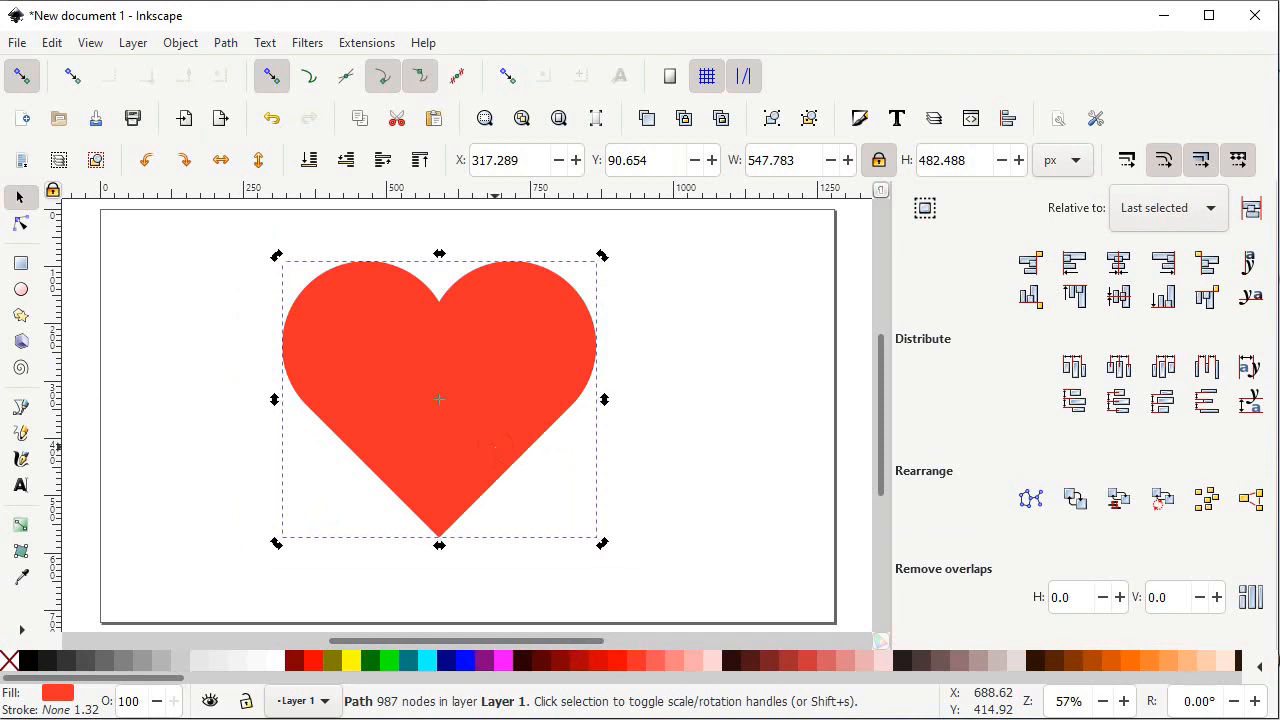
{"action": "key", "text": "Delete"}
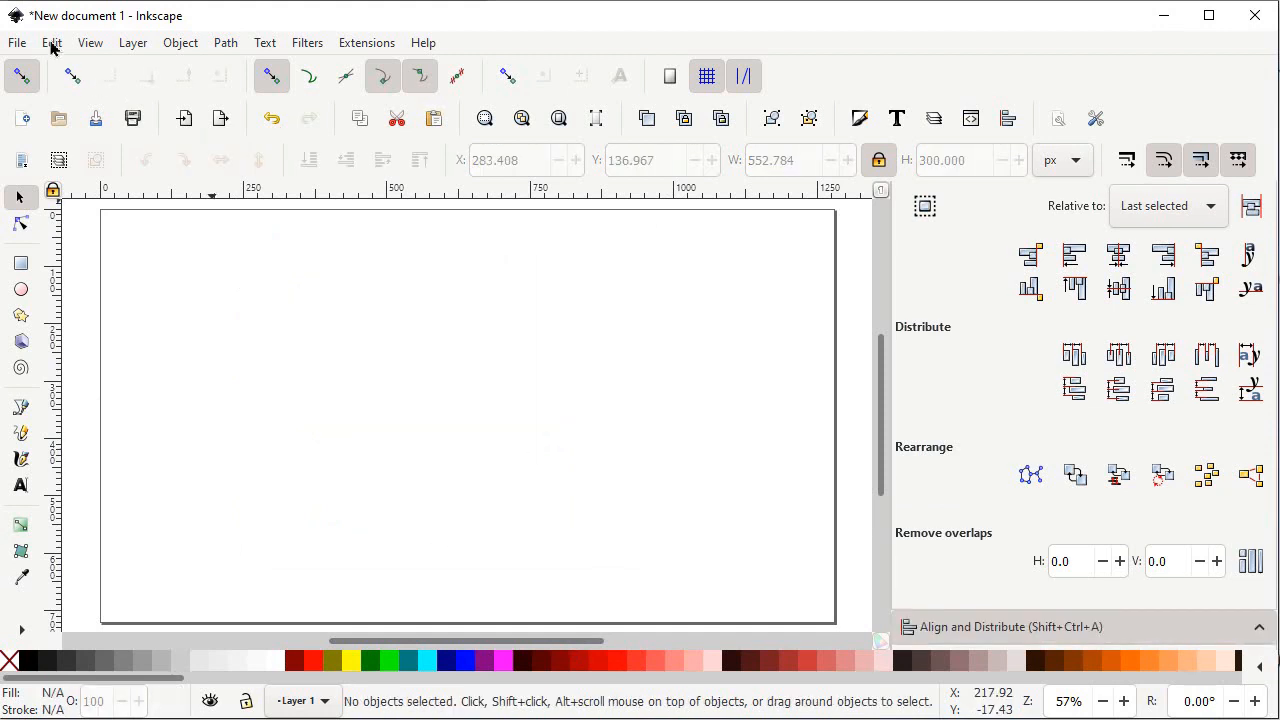
{"action": "left_click", "coordinate": [51, 43]}
{"action": "left_click", "coordinate": [113, 215]}
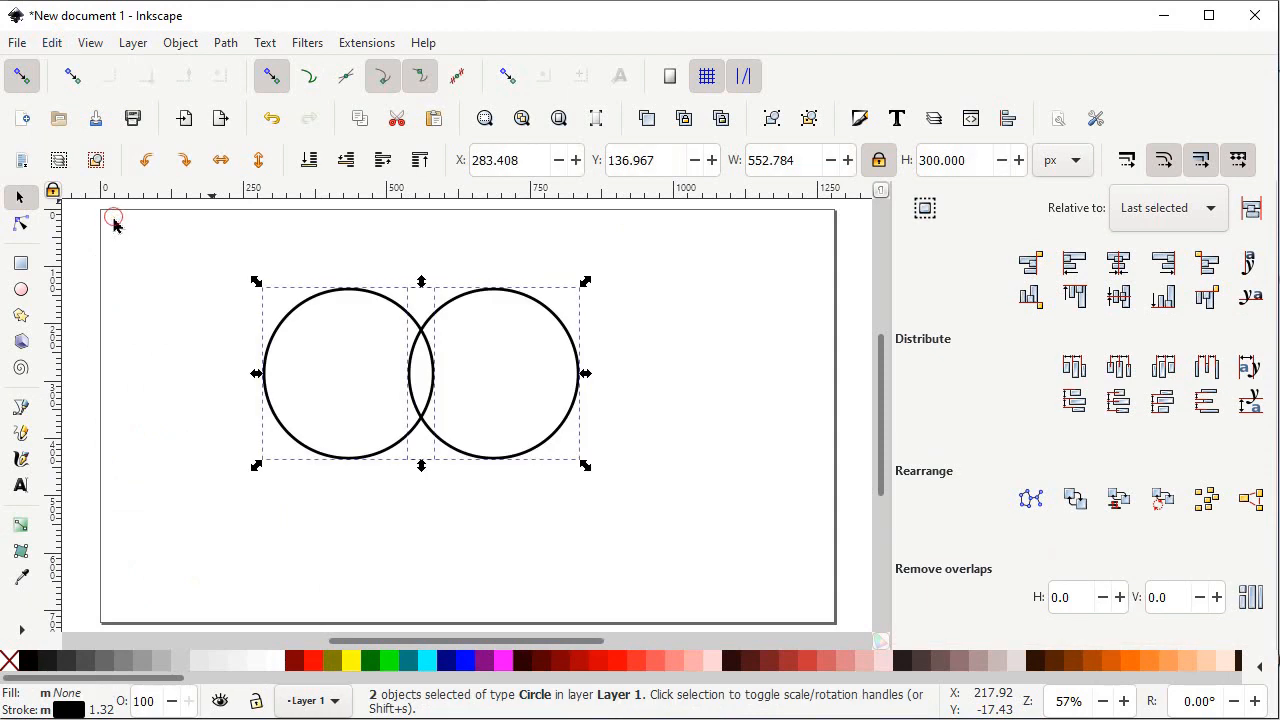
Step: Draw a downward-pointing three-corner polygon about 340 px wide beside the two circles, with its angle snapped
{"action": "left_click", "coordinate": [297, 483]}
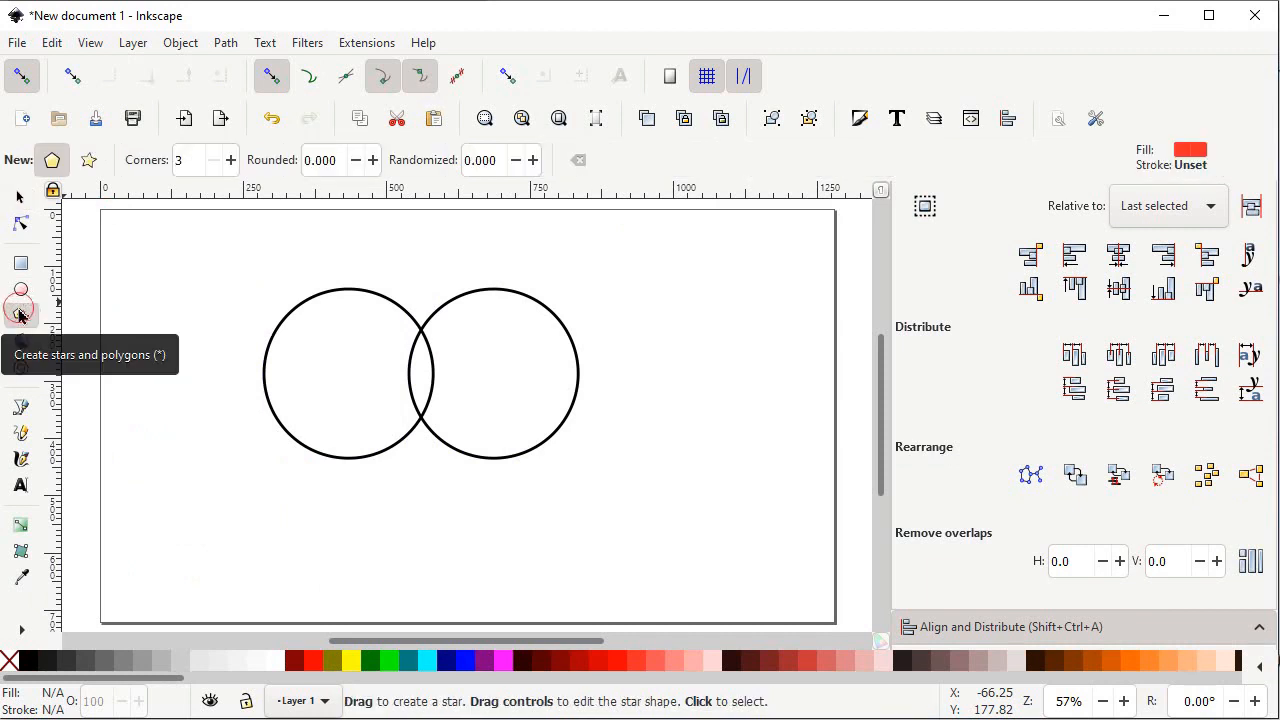
{"action": "left_click", "coordinate": [584, 170]}
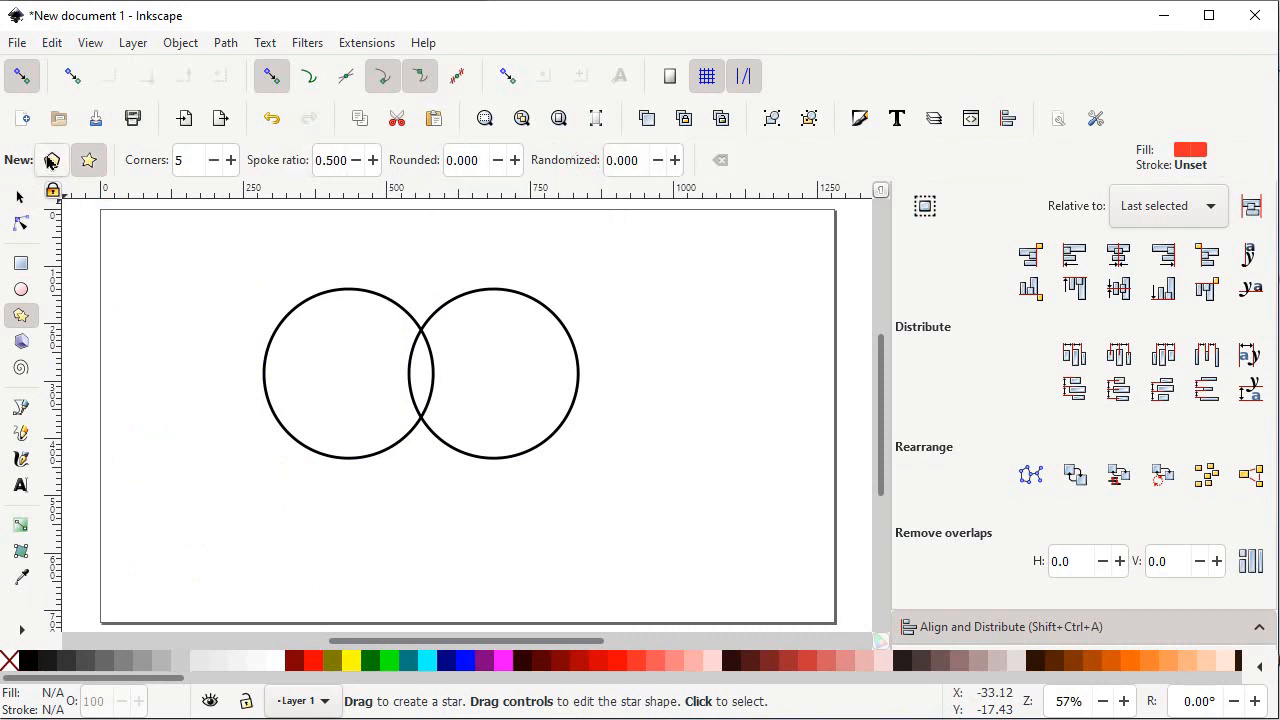
{"action": "left_click", "coordinate": [52, 160]}
{"action": "left_click", "coordinate": [184, 162]}
{"action": "double_click", "coordinate": [184, 162]}
{"action": "type", "text": "3"}
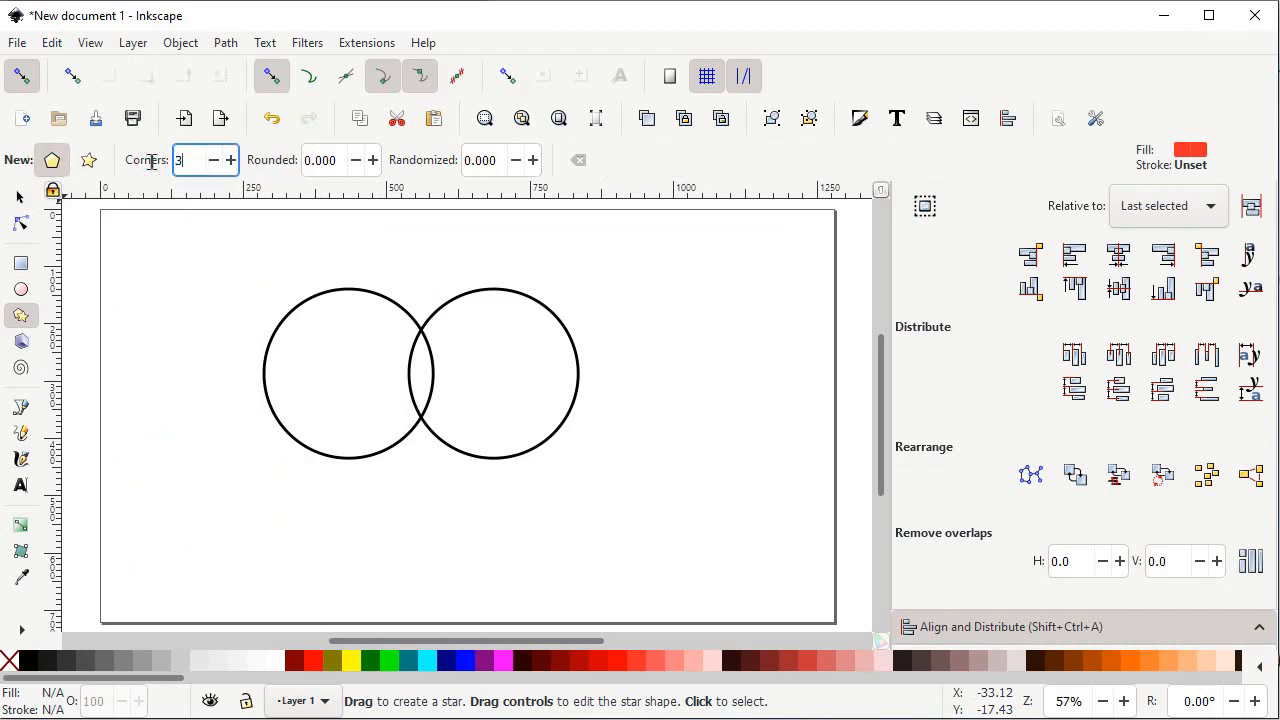
{"action": "key", "text": "Return"}
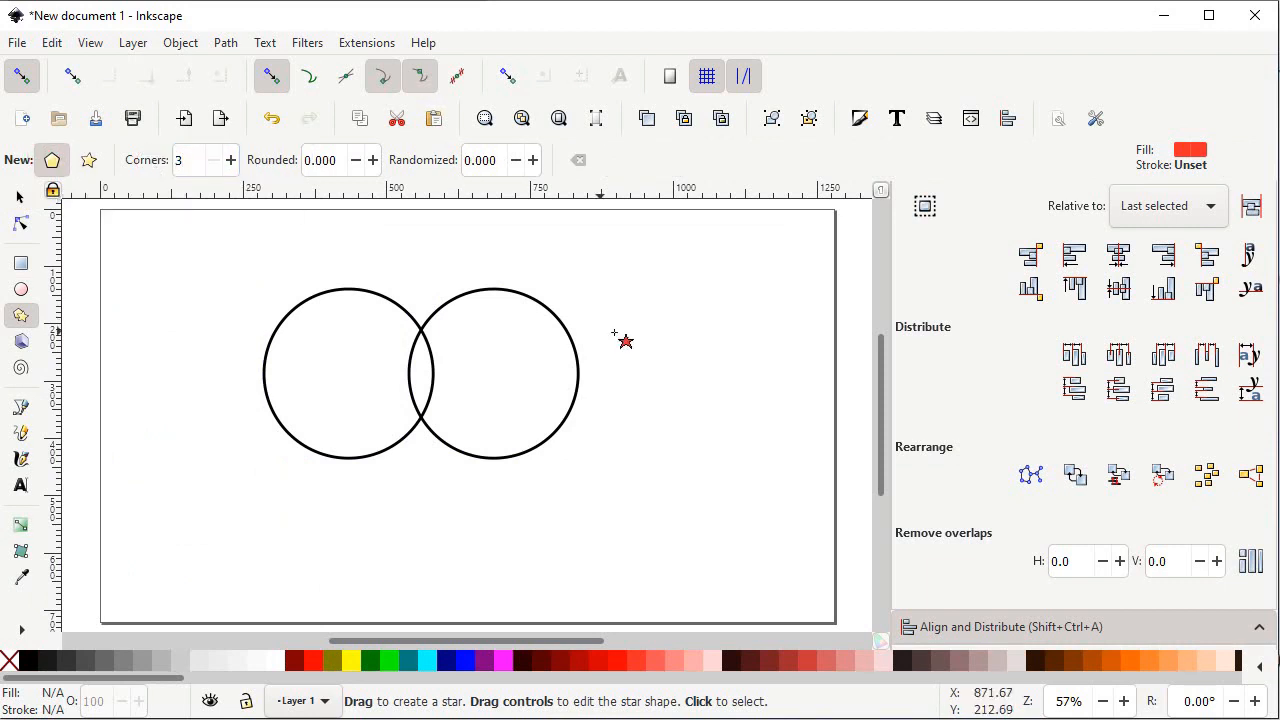
{"action": "key", "text": "ctrl"}
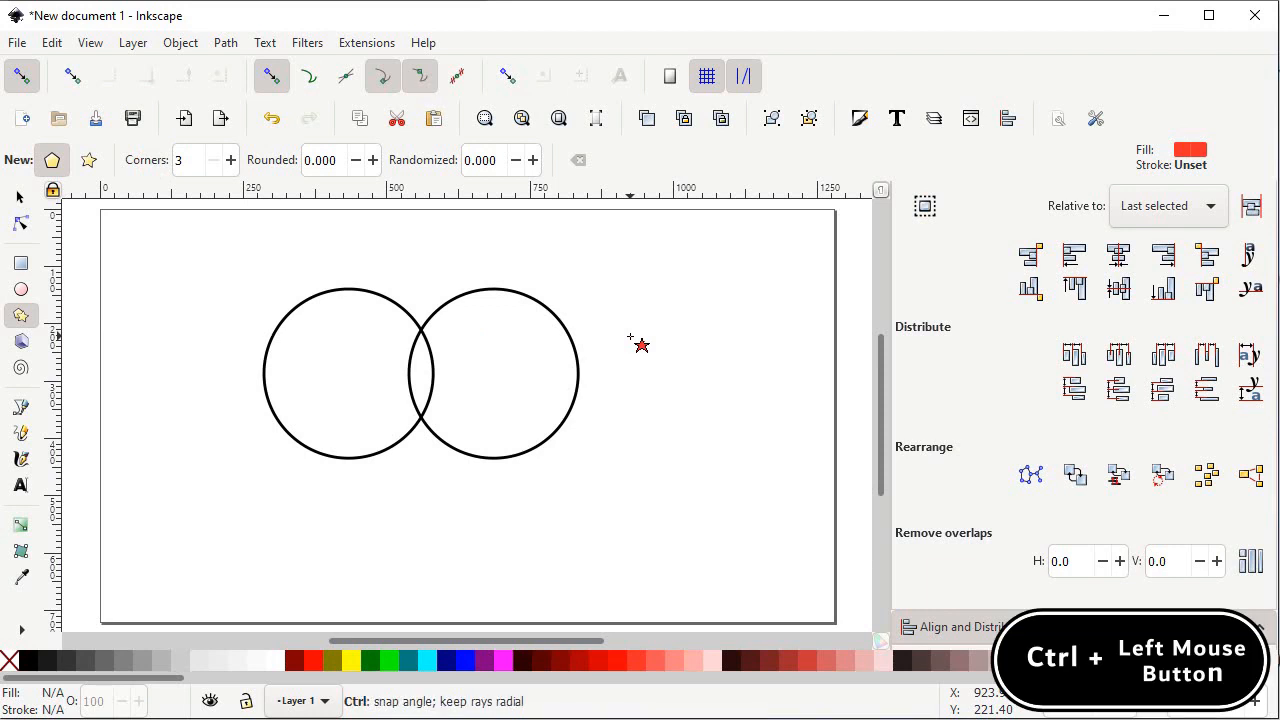
{"action": "left_click_drag", "start_coordinate": [630, 337], "coordinate": [634, 447]}
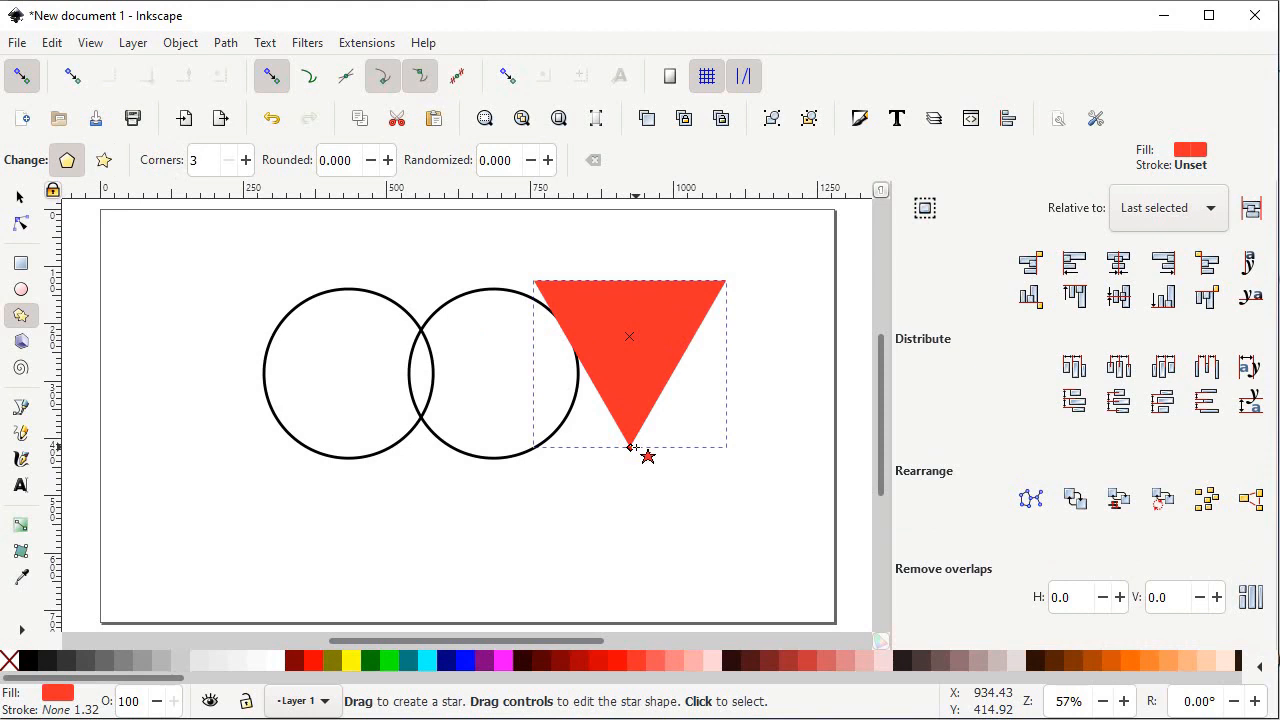
Step: Remove the triangle's fill and give it a black stroke
{"action": "left_click", "coordinate": [9, 661]}
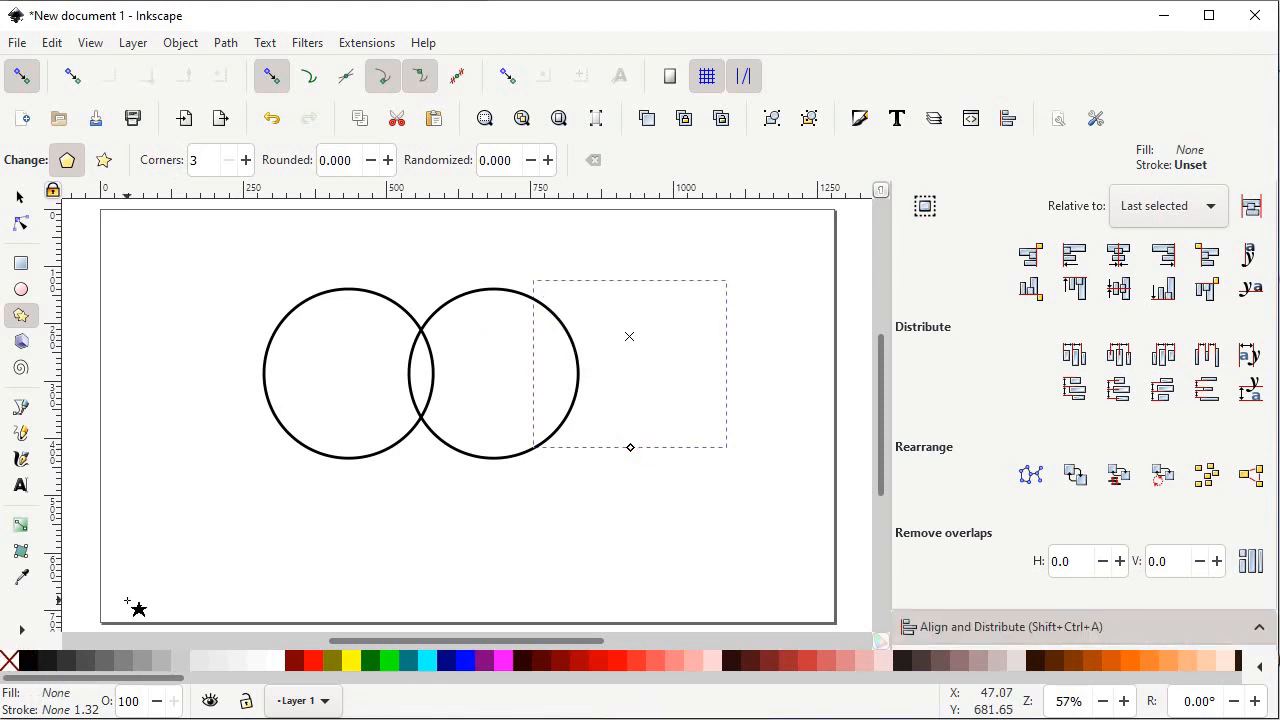
{"action": "left_click", "coordinate": [127, 601], "text": "shift"}
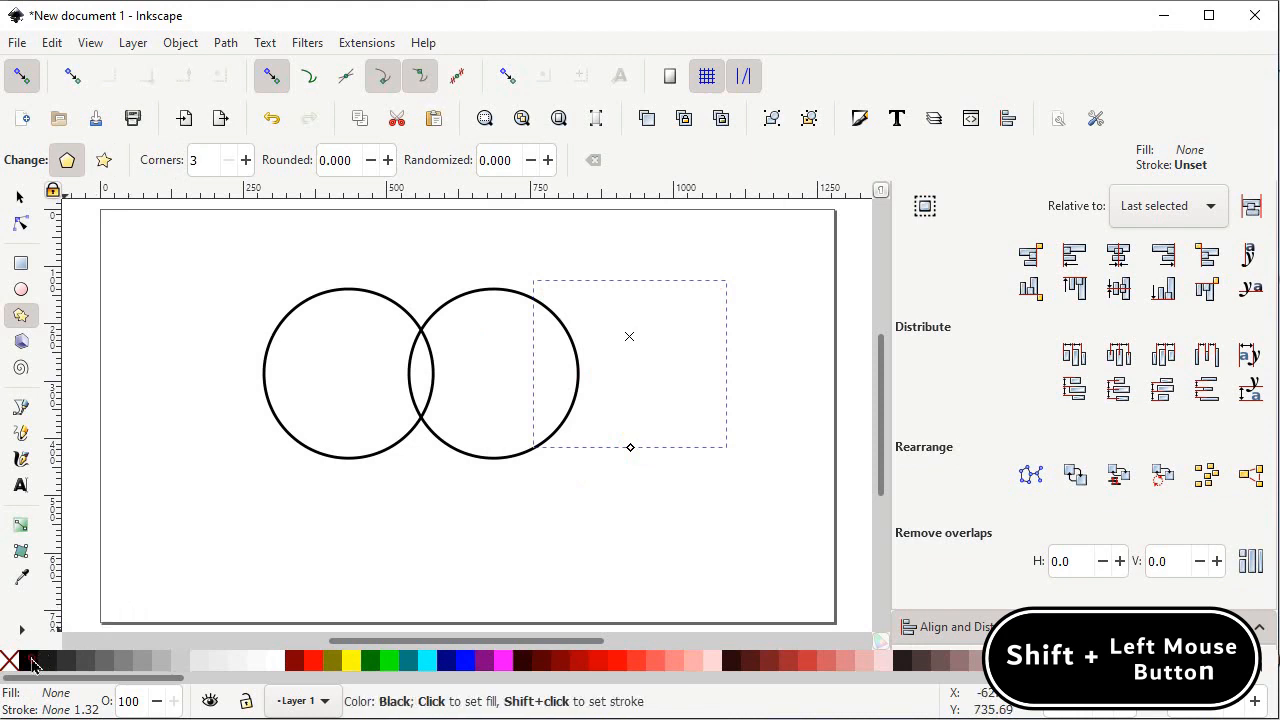
{"action": "left_click", "coordinate": [32, 665], "text": "shift"}
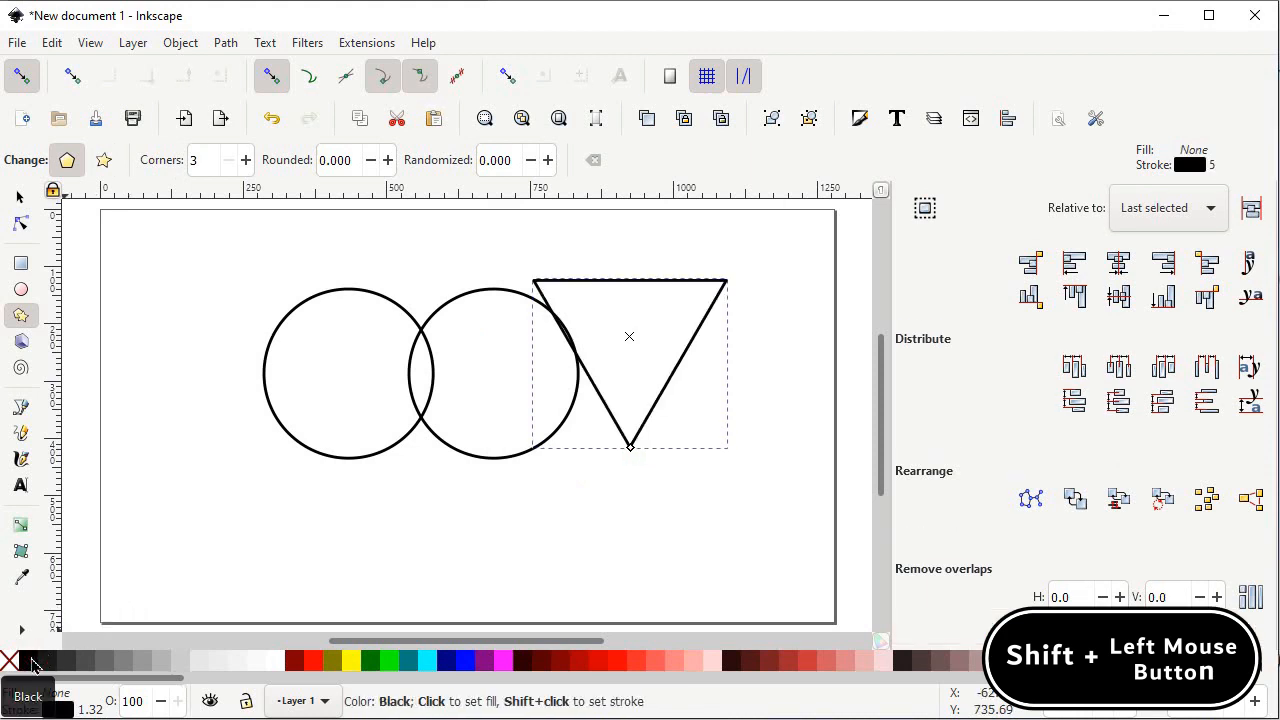
Step: Unlock the triangle's proportions and set its width to 400 px and height to 250 px
{"action": "left_click", "coordinate": [21, 198]}
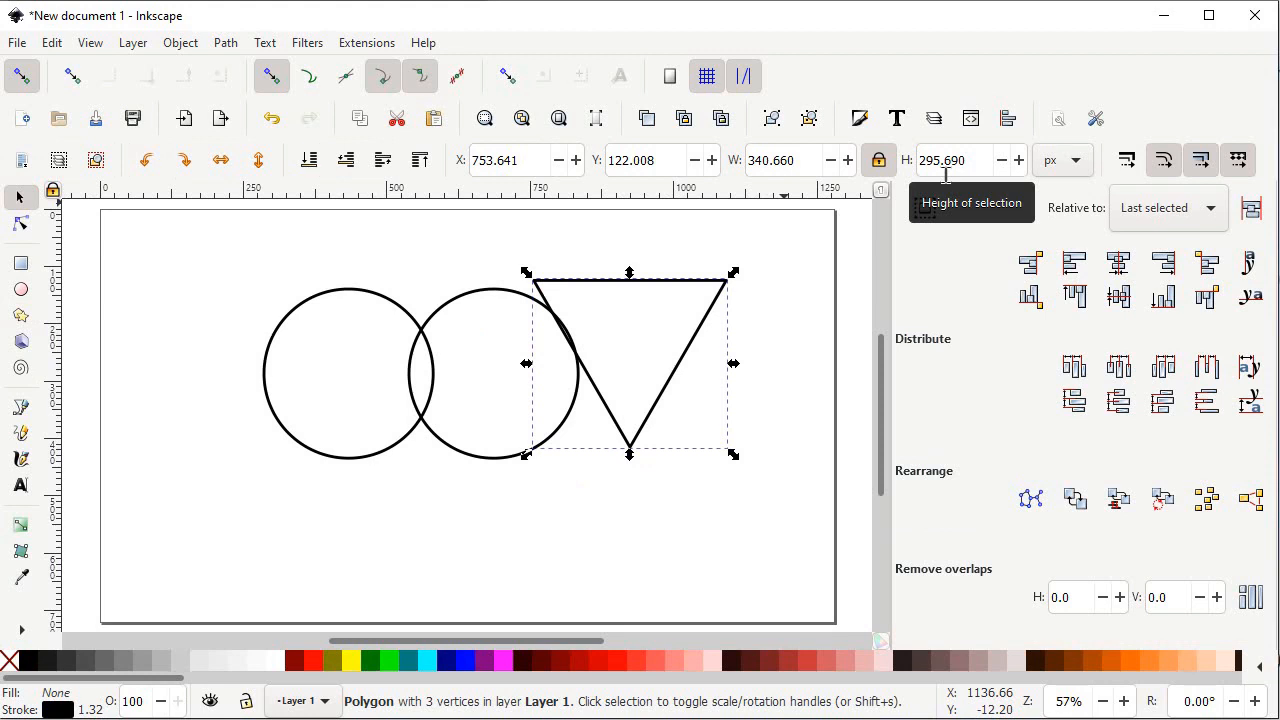
{"action": "left_click", "coordinate": [887, 167]}
{"action": "left_click", "coordinate": [887, 167]}
{"action": "left_click", "coordinate": [887, 167]}
{"action": "left_click_drag", "start_coordinate": [801, 167], "coordinate": [723, 163]}
{"action": "type", "text": "400"}
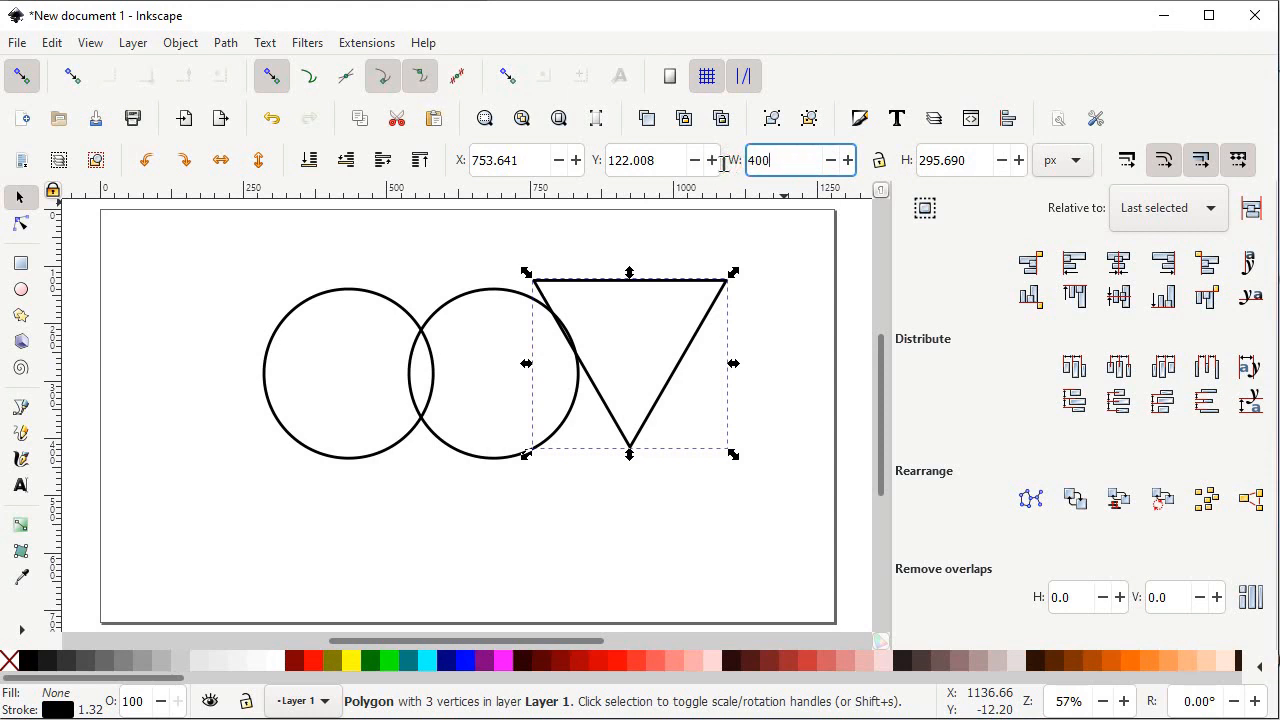
{"action": "key", "text": "Return"}
{"action": "left_click", "coordinate": [980, 160]}
{"action": "double_click", "coordinate": [980, 160]}
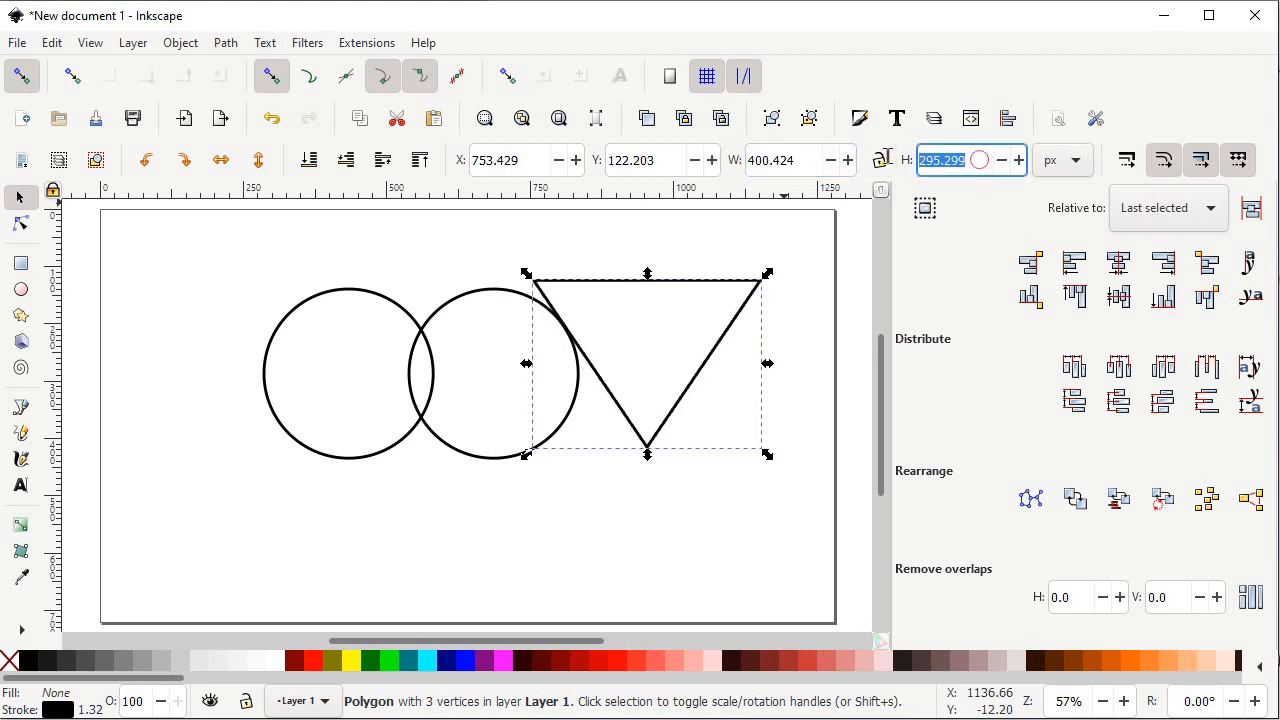
{"action": "type", "text": "25"}
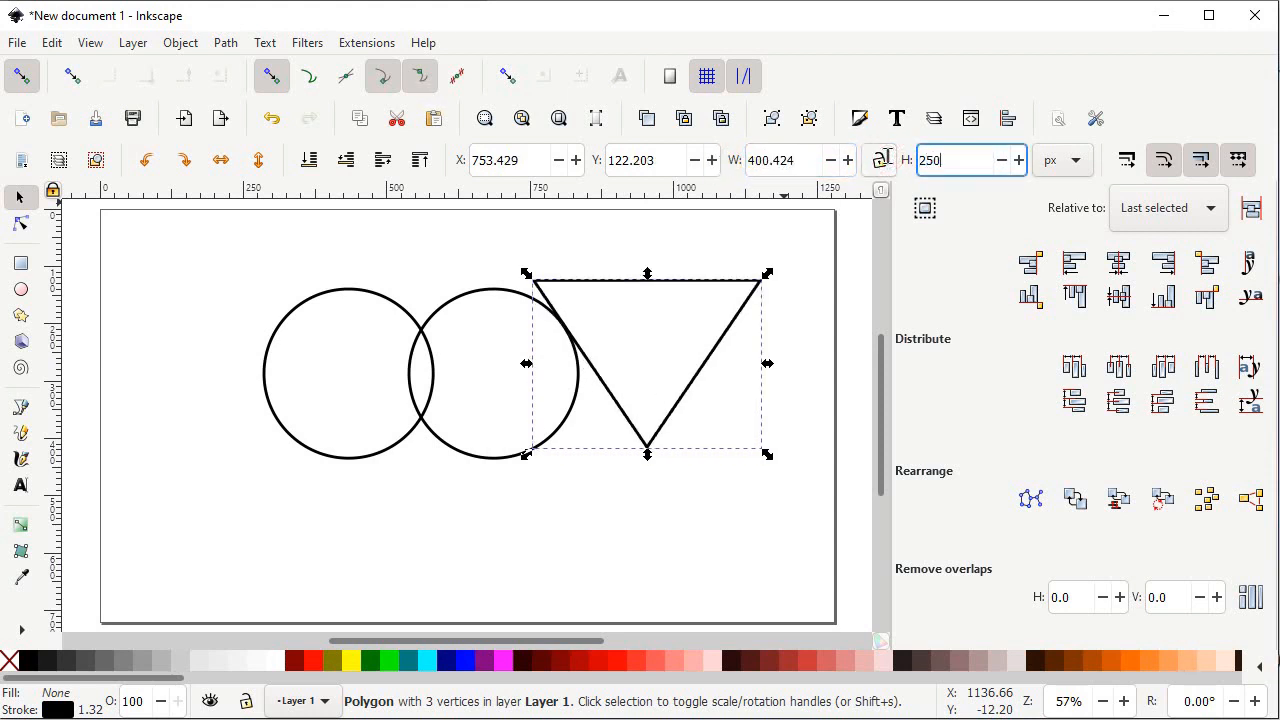
{"action": "type", "text": "0"}
{"action": "key", "text": "Return"}
Step: Enable snapping to path intersections and line midpoints, and snap the triangle's top-edge midpoint to the circles' lower intersection
{"action": "left_click_drag", "start_coordinate": [652, 302], "coordinate": [435, 513]}
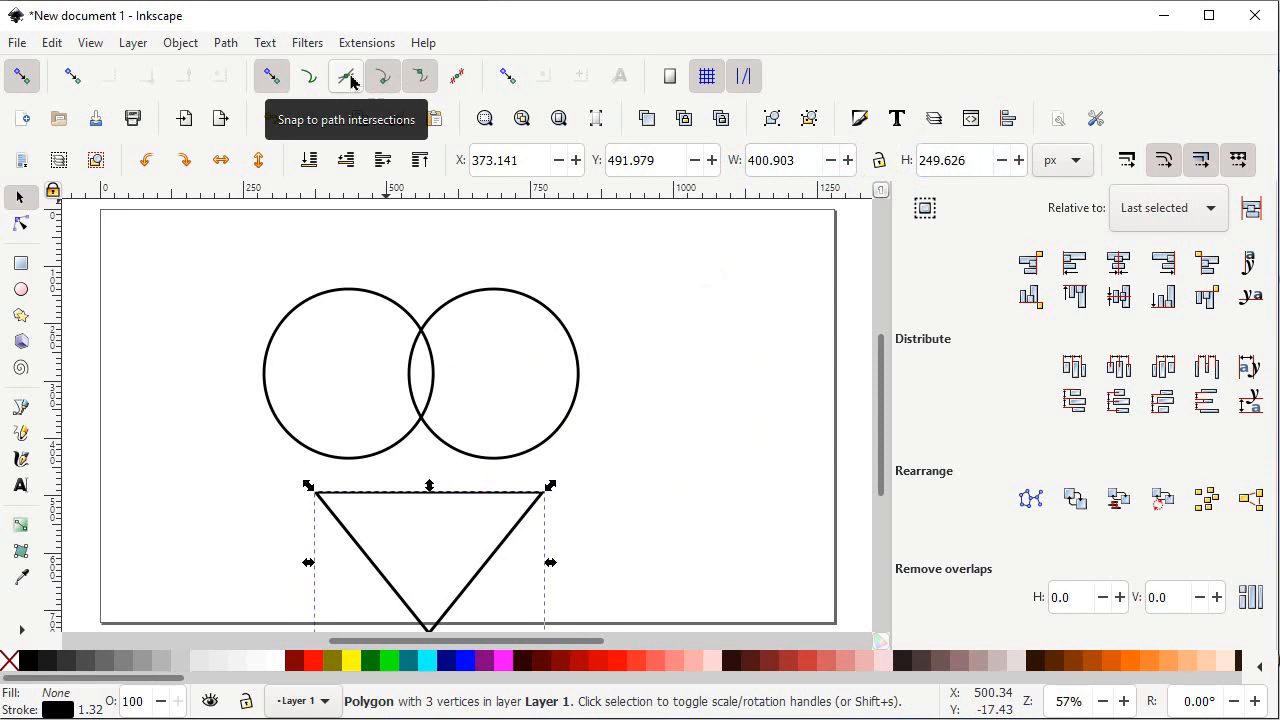
{"action": "left_click", "coordinate": [349, 79]}
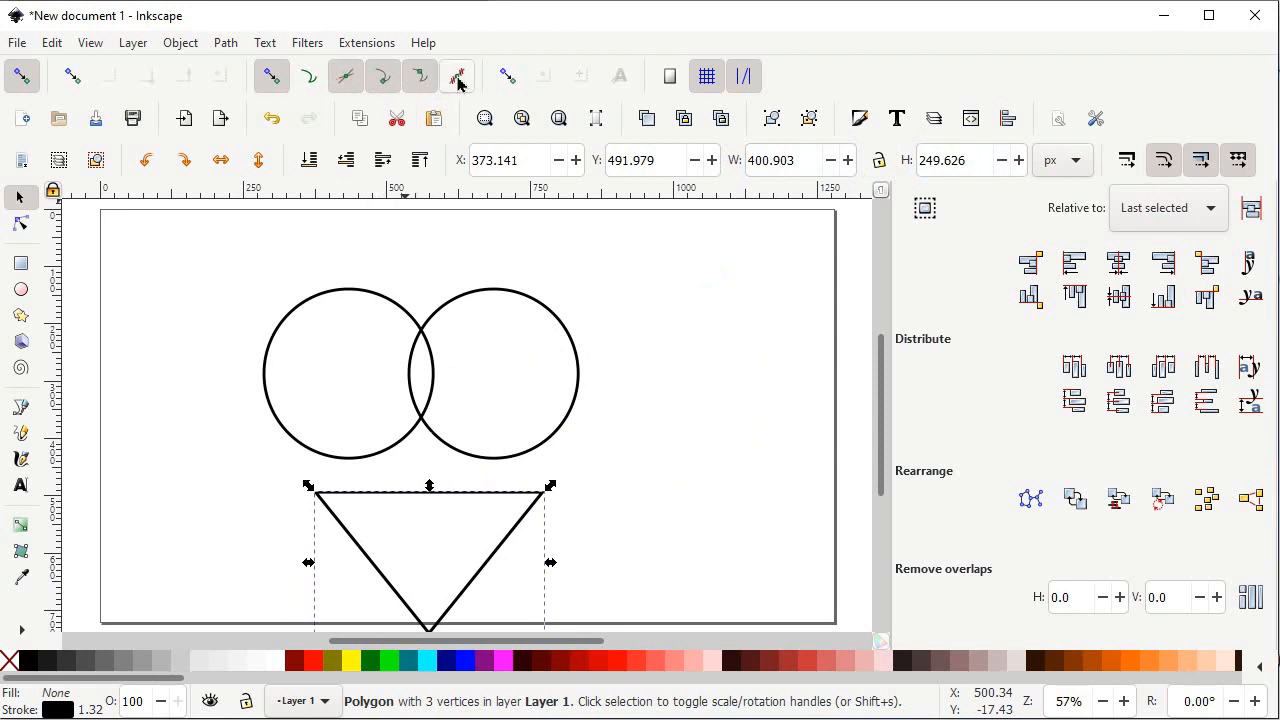
{"action": "left_click", "coordinate": [458, 80]}
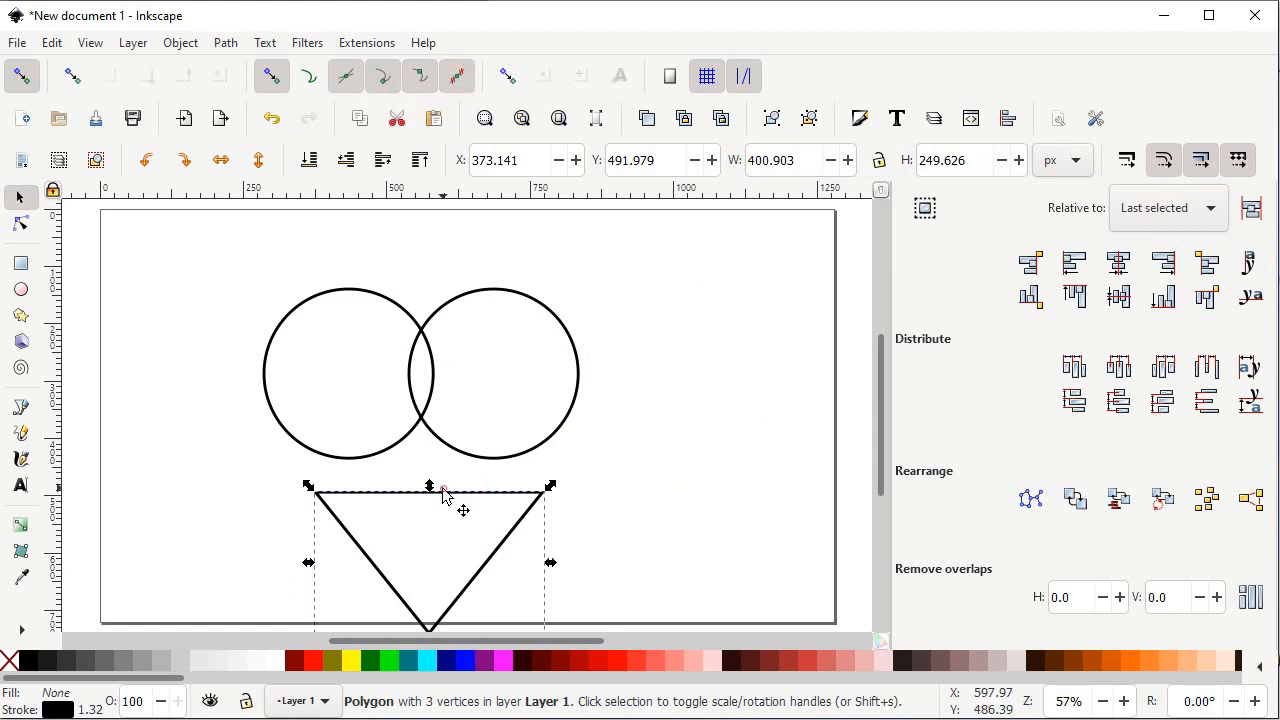
{"action": "left_click_drag", "start_coordinate": [442, 494], "coordinate": [433, 423]}
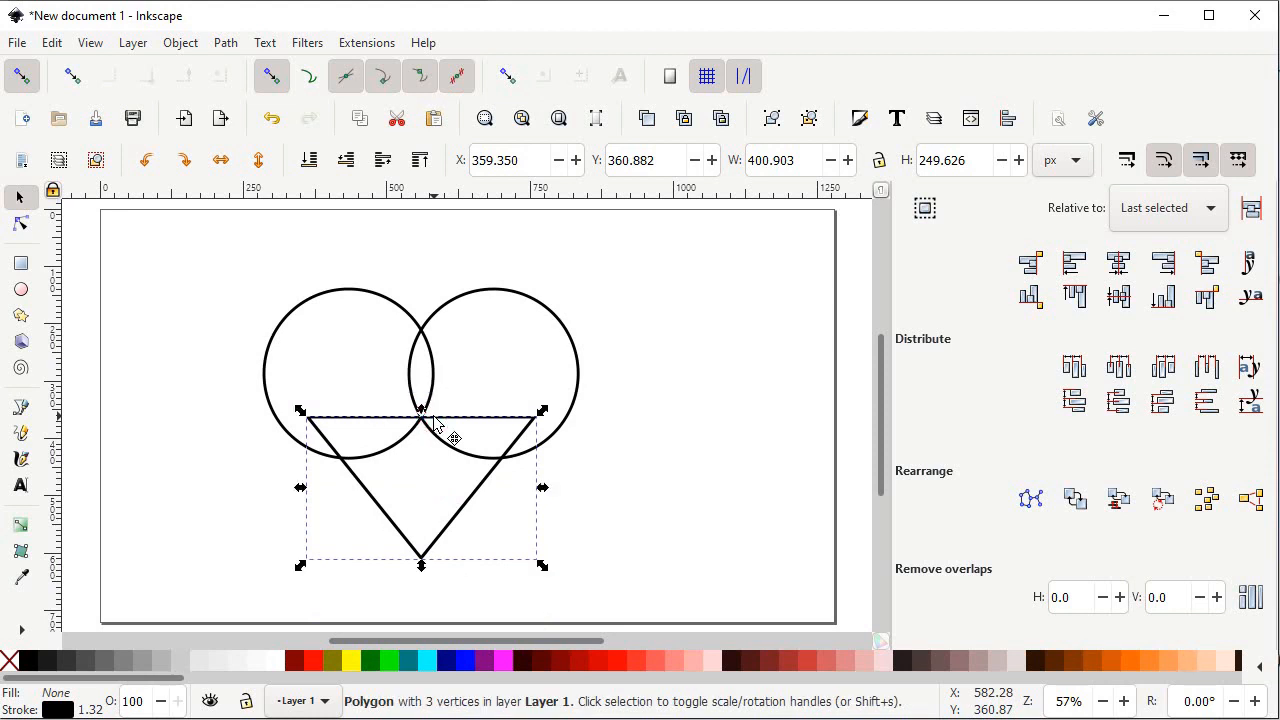
Step: Merge both circles and the triangle into one shape with Union
{"action": "left_click_drag", "start_coordinate": [625, 239], "coordinate": [206, 605]}
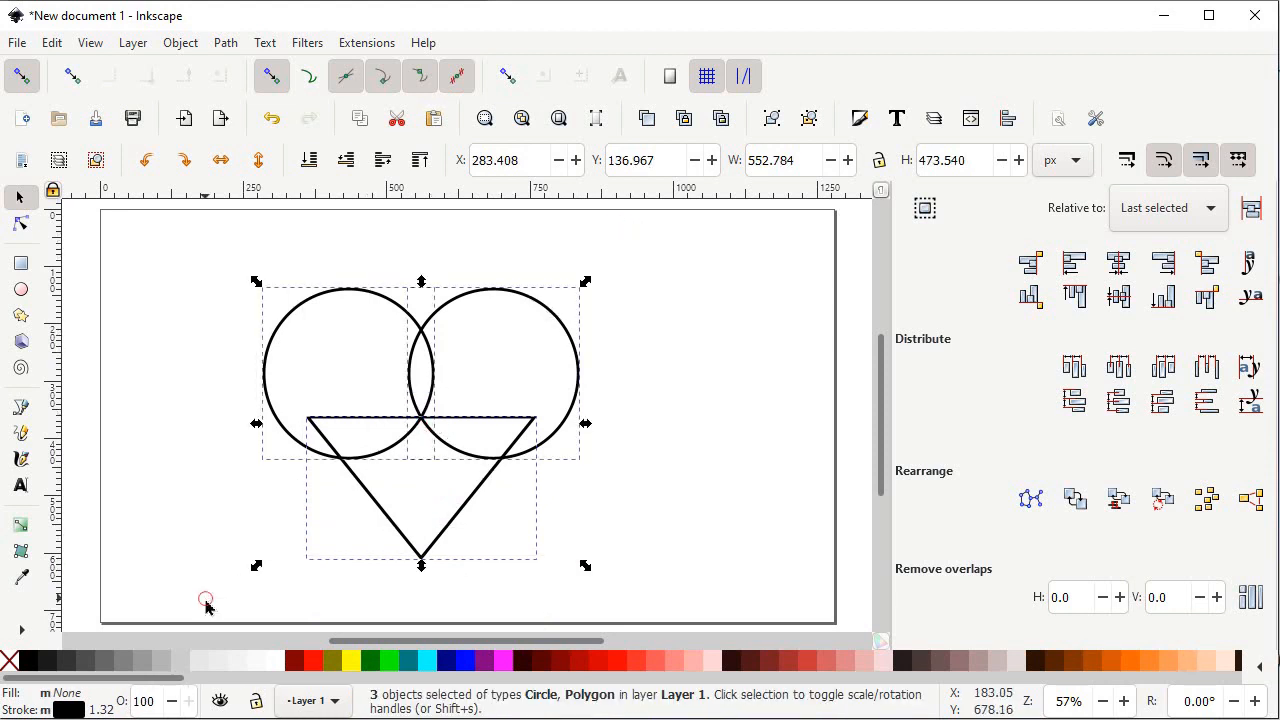
{"action": "left_click", "coordinate": [226, 42]}
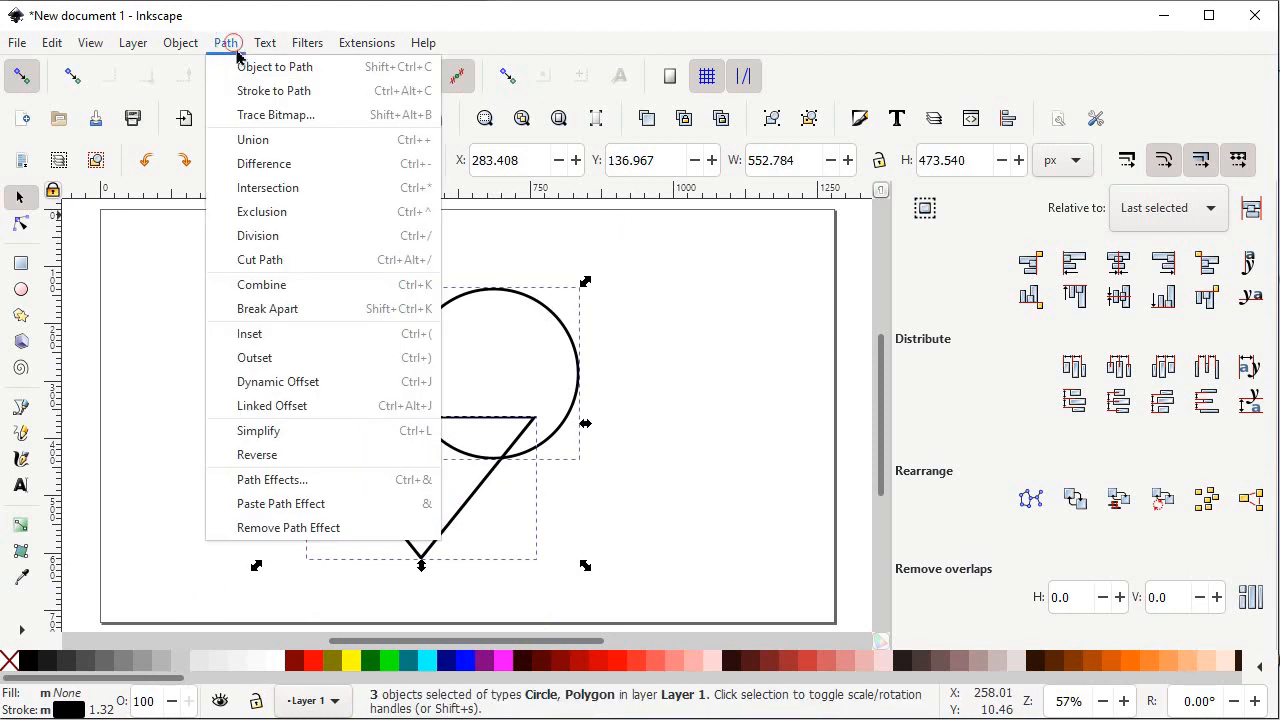
{"action": "left_click", "coordinate": [253, 139]}
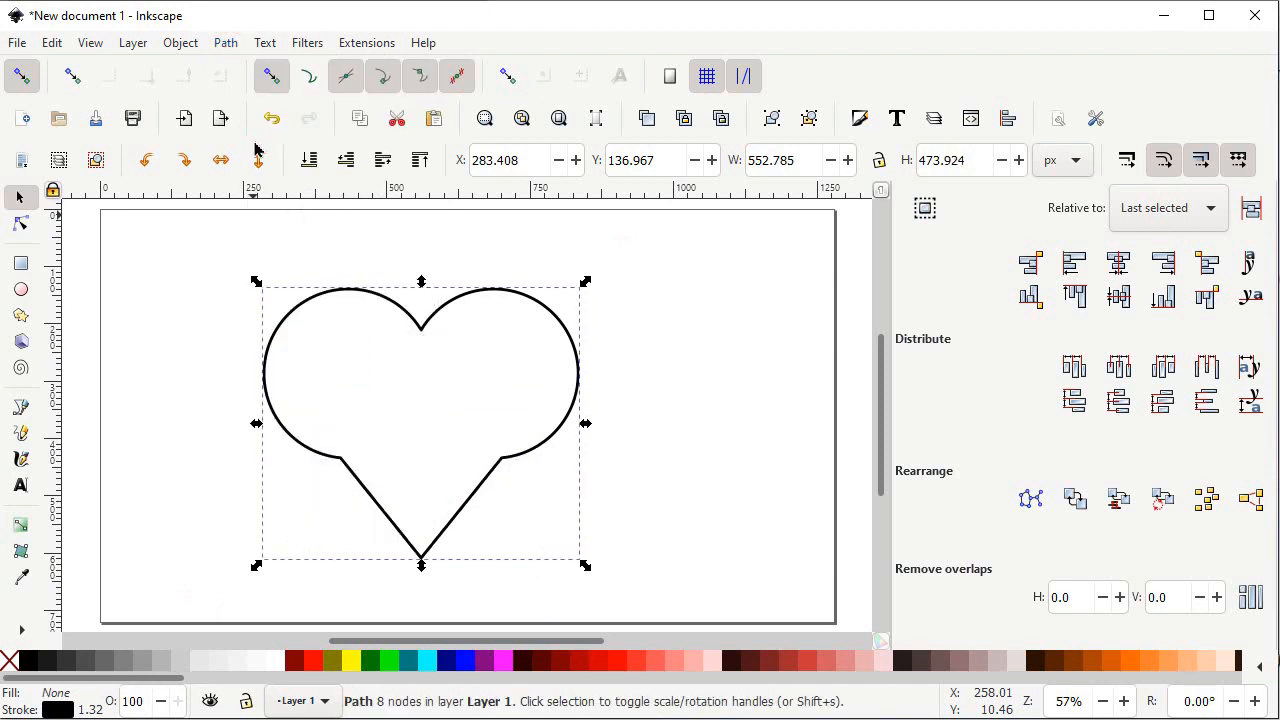
Step: Remove the merged shape's black stroke and fill it with red (#FF0000)
{"action": "key", "text": "shift"}
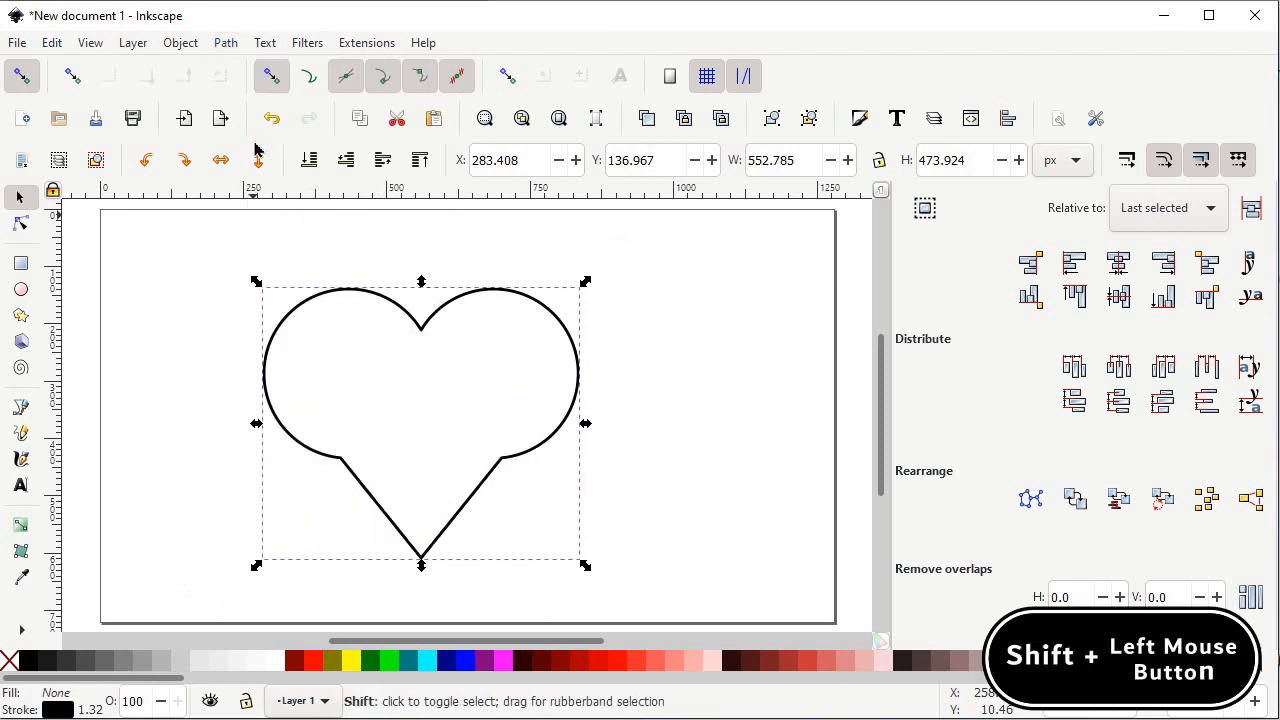
{"action": "left_click", "coordinate": [12, 662], "text": "shift"}
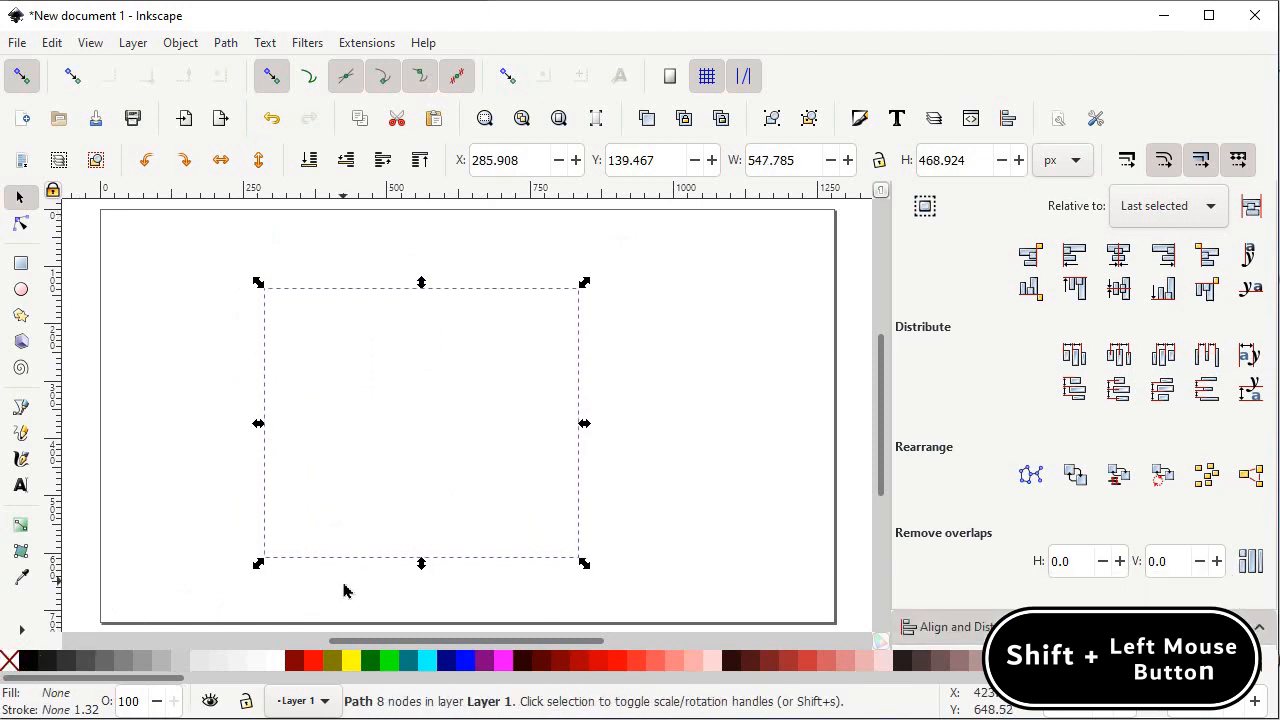
{"action": "left_click", "coordinate": [316, 662]}
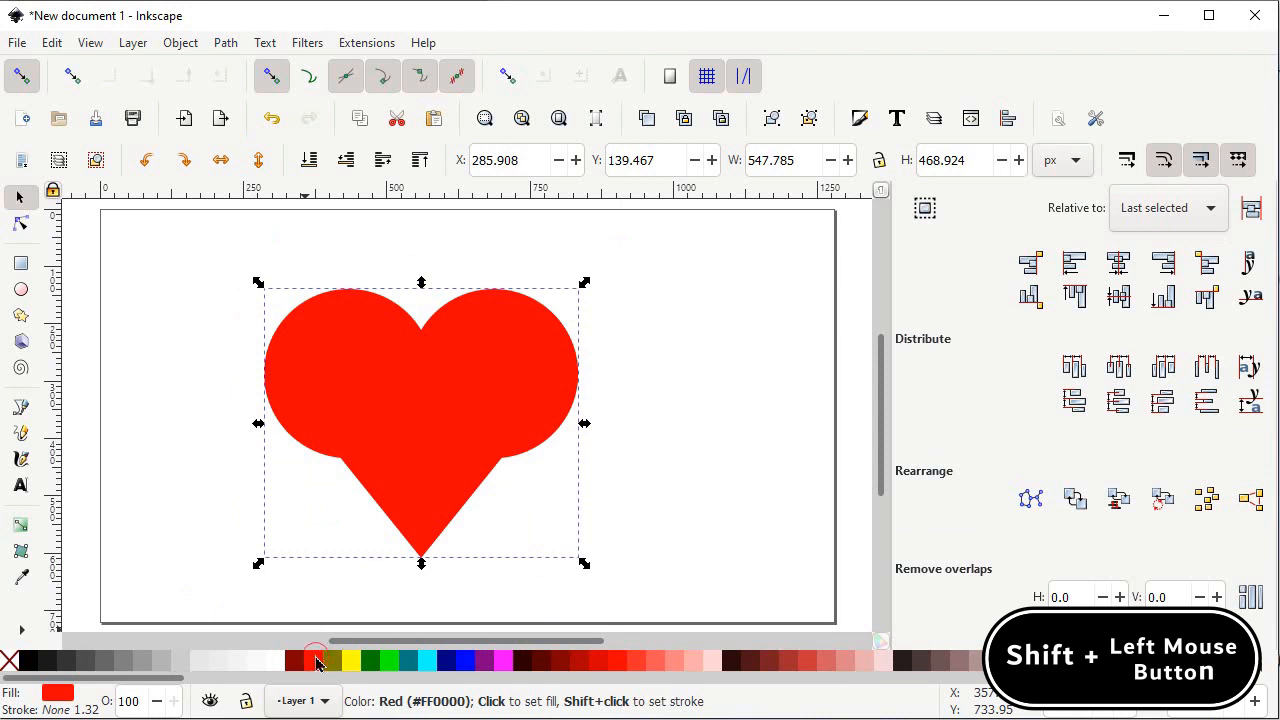
Step: Add the Corners (Fillet/Chamfer) path effect to the red shape
{"action": "left_click", "coordinate": [227, 46]}
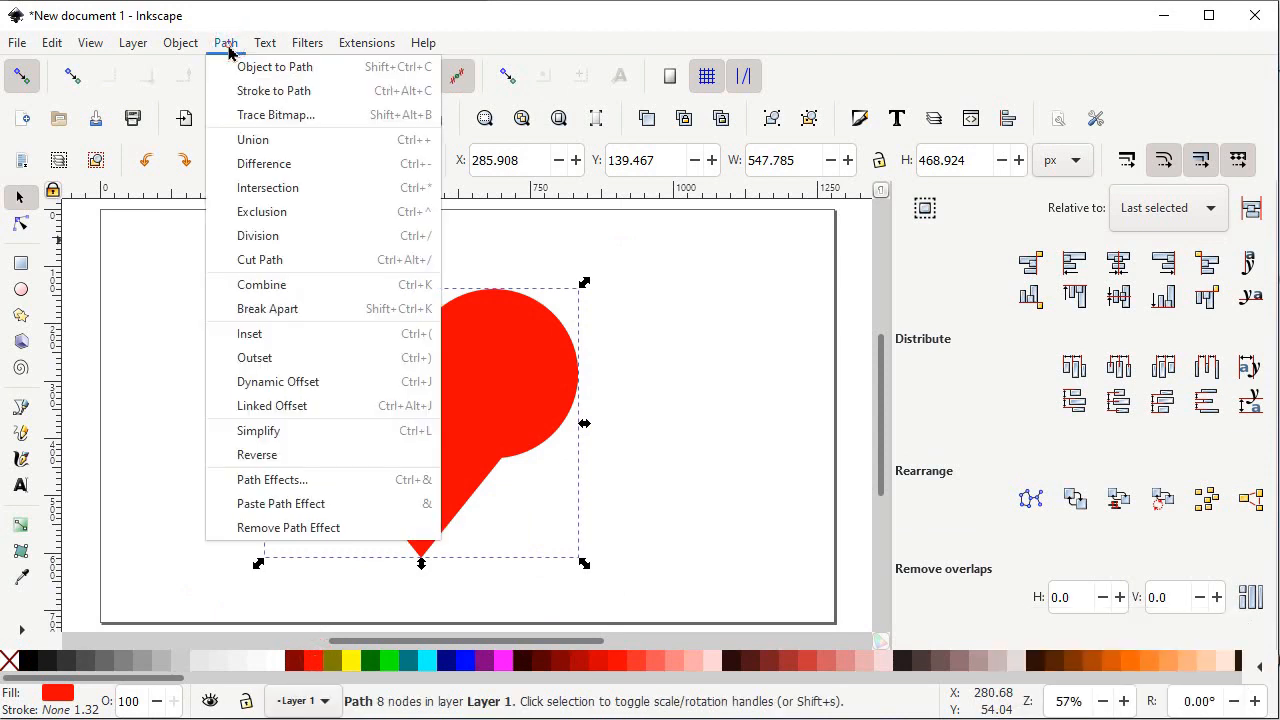
{"action": "left_click", "coordinate": [303, 485]}
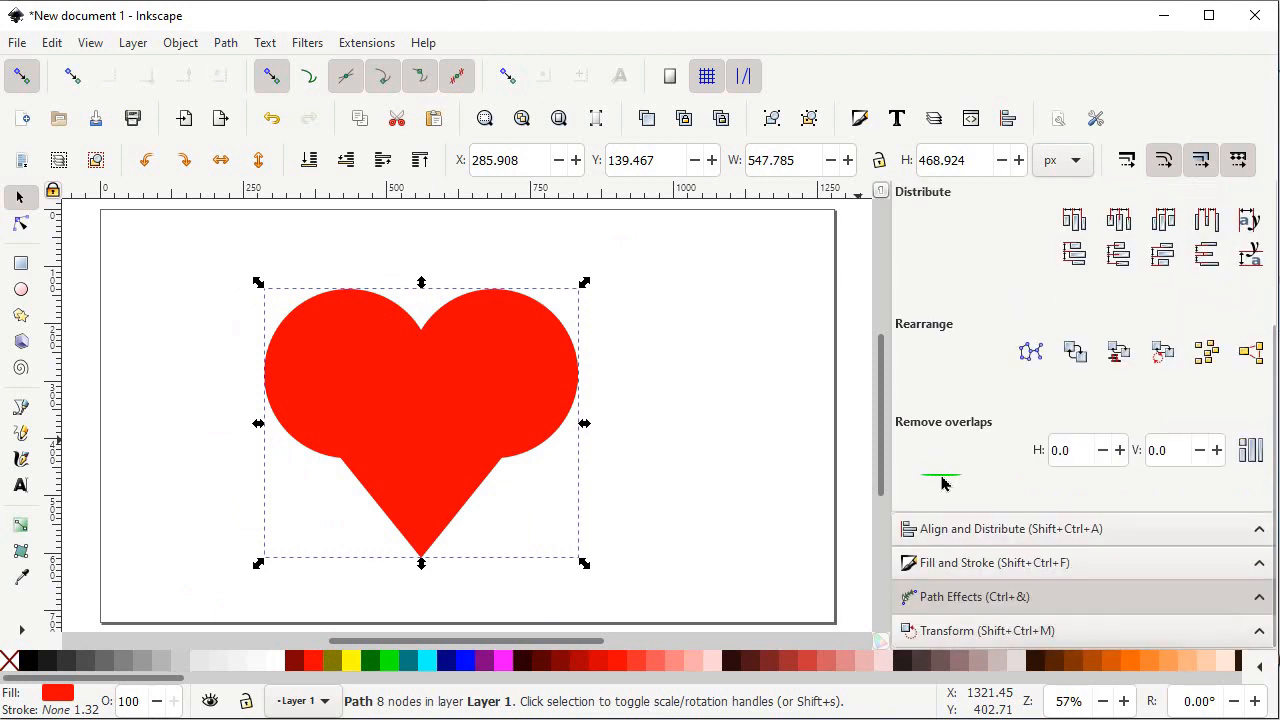
{"action": "left_click", "coordinate": [988, 630]}
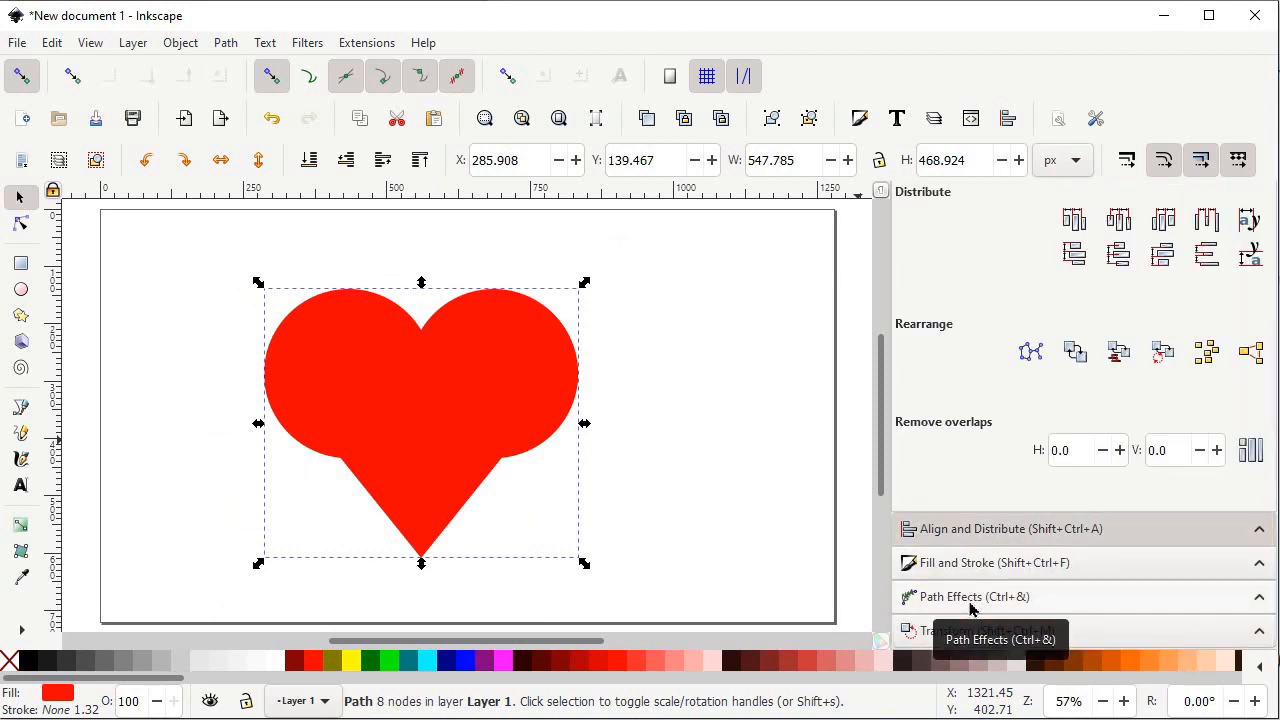
{"action": "left_click", "coordinate": [970, 606]}
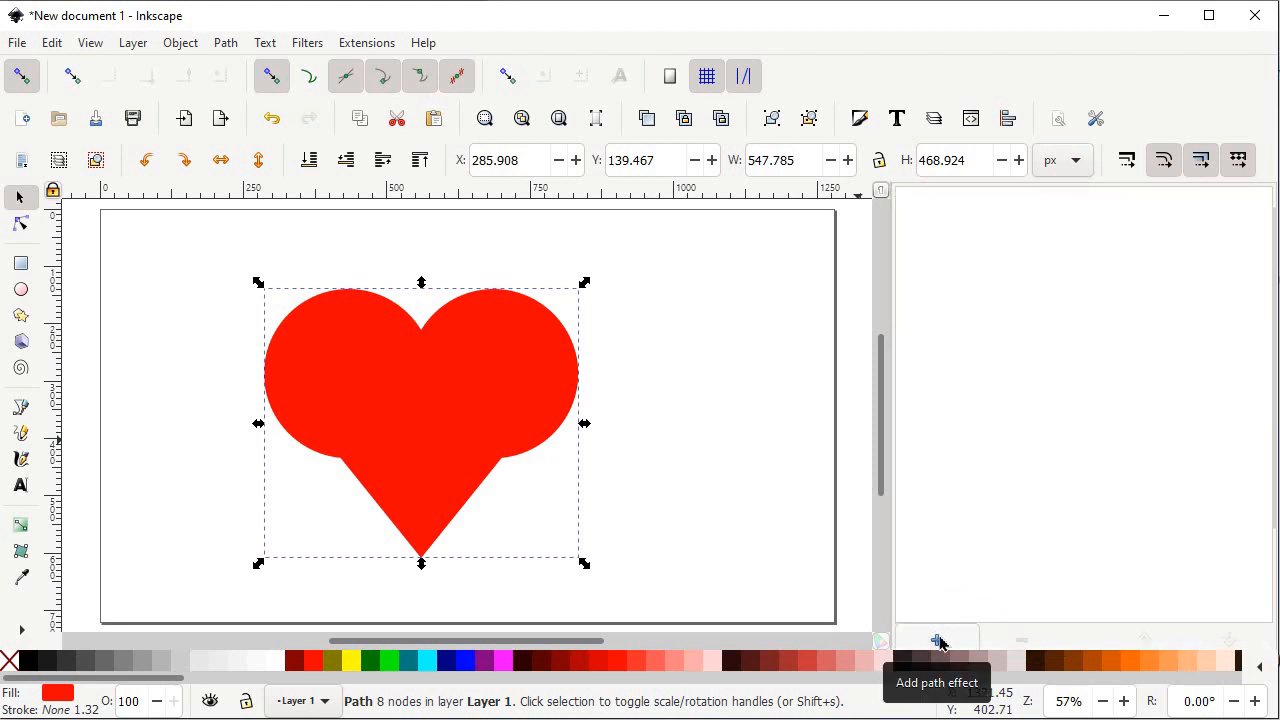
{"action": "left_click", "coordinate": [938, 634]}
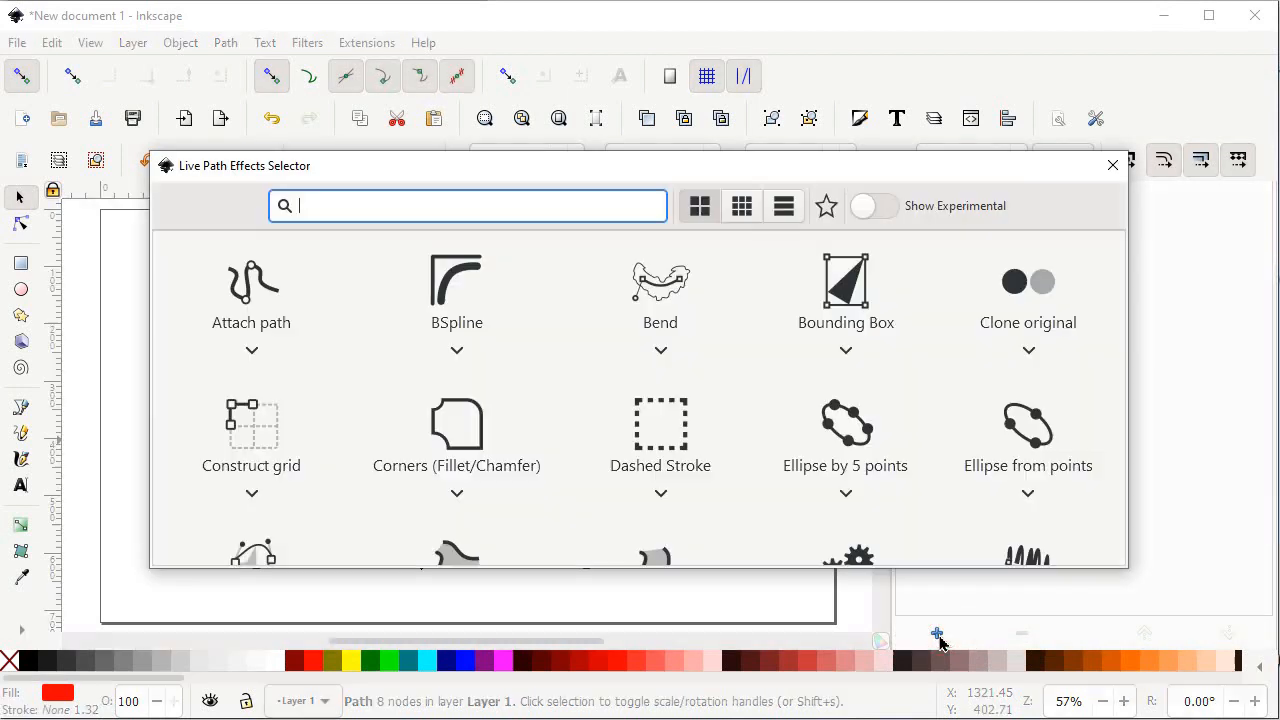
{"action": "left_click", "coordinate": [483, 458]}
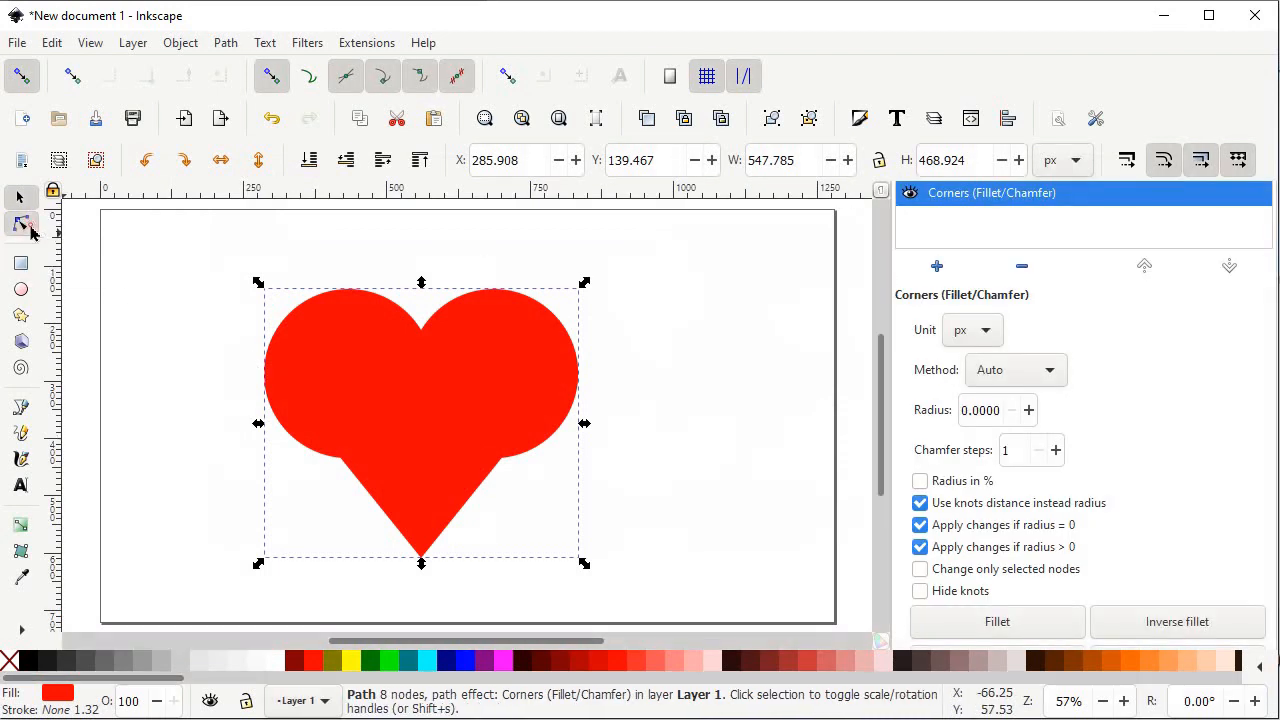
Step: Round the two corners where the circles meet the triangle by pulling their fillet knots down to the bottom tip
{"action": "left_click", "coordinate": [22, 222]}
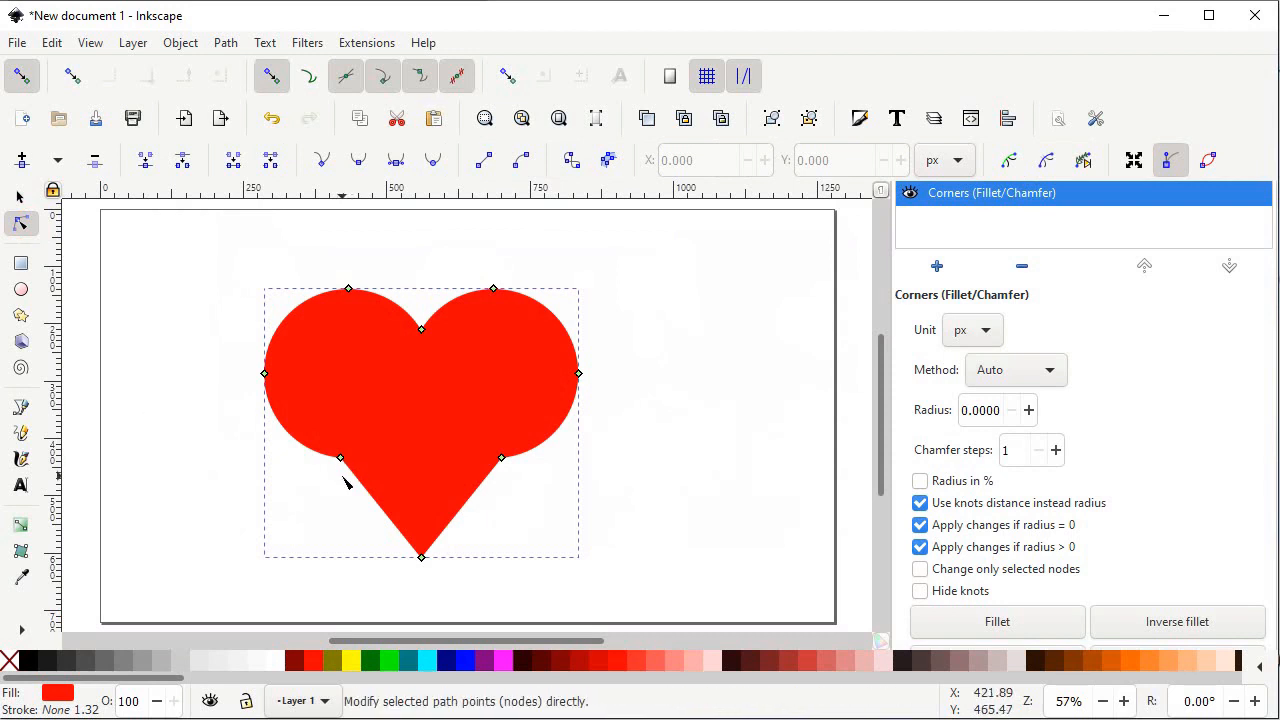
{"action": "left_click_drag", "start_coordinate": [497, 478], "coordinate": [423, 569]}
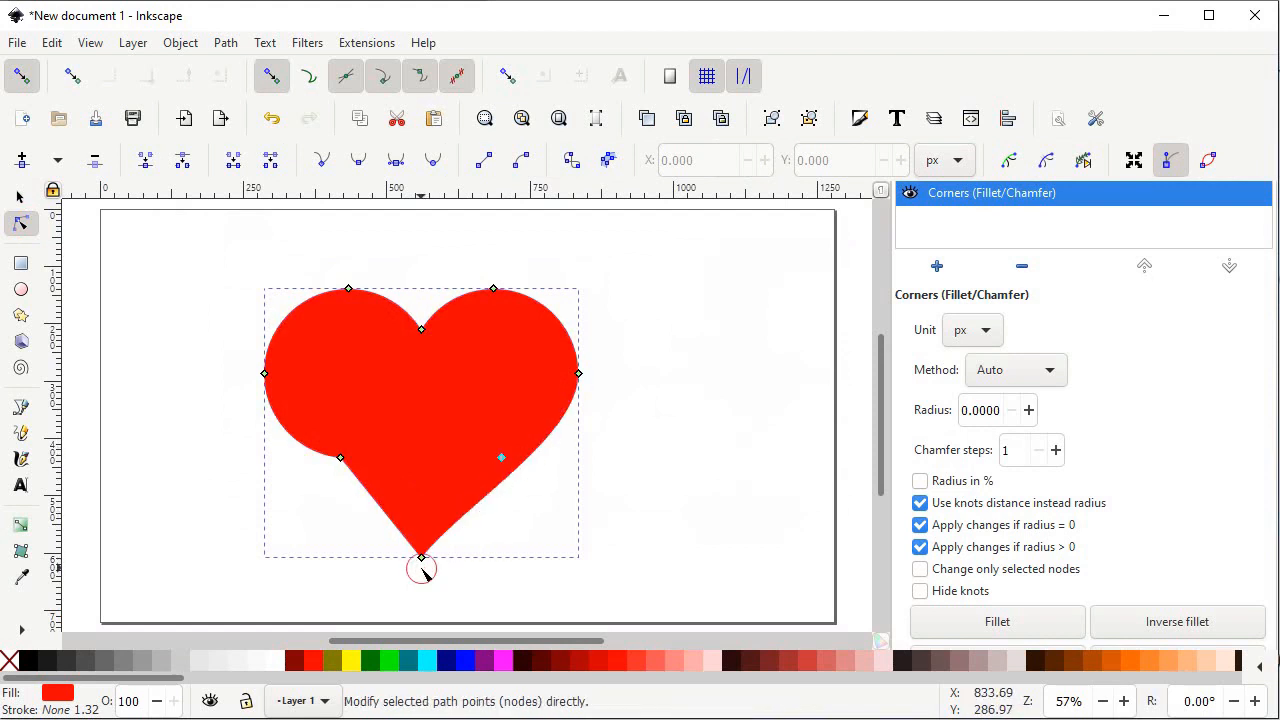
{"action": "left_click_drag", "start_coordinate": [340, 461], "coordinate": [431, 566]}
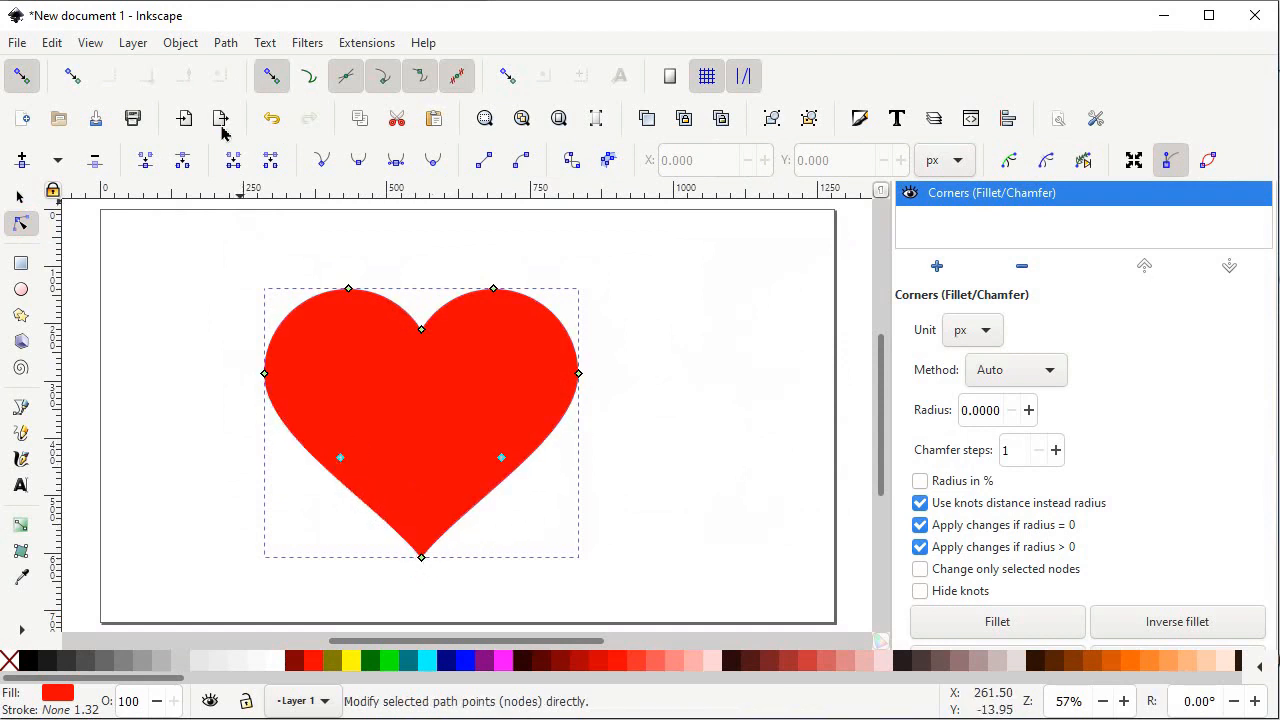
Step: Convert the rounded heart to a plain path with Object to Path and deselect it
{"action": "left_click", "coordinate": [226, 44]}
{"action": "left_click", "coordinate": [236, 64]}
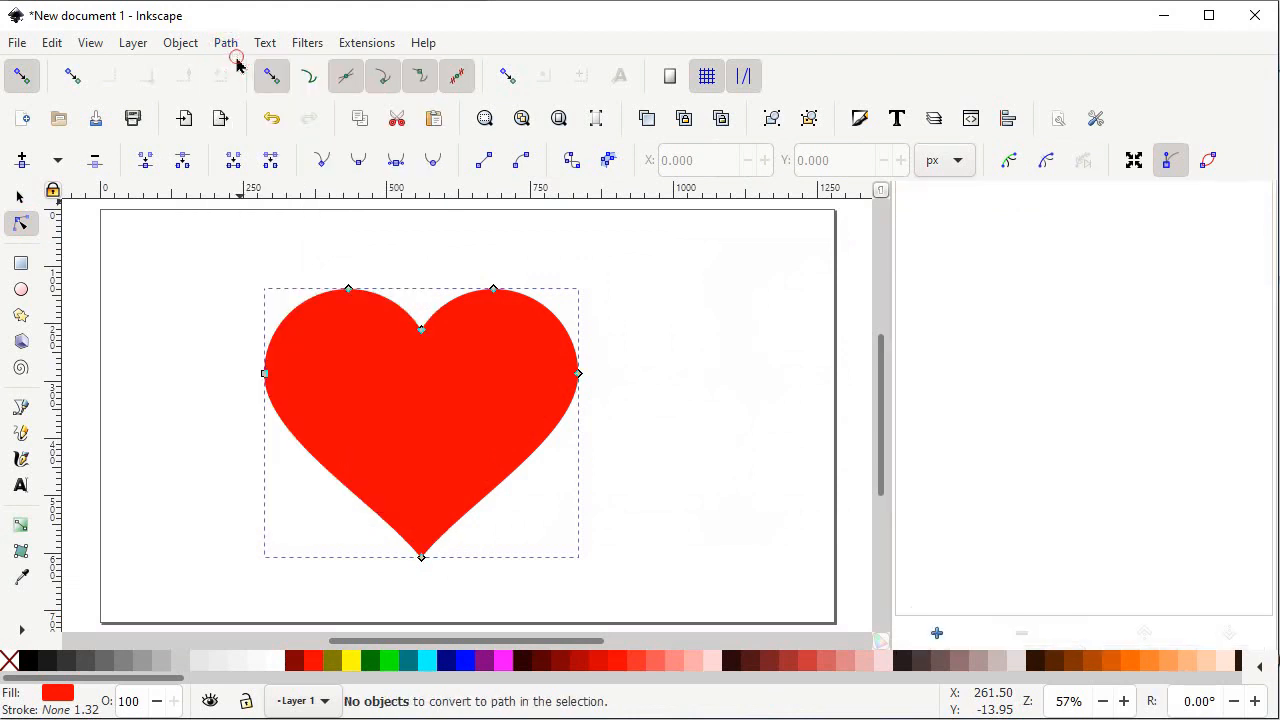
{"action": "left_click", "coordinate": [19, 198]}
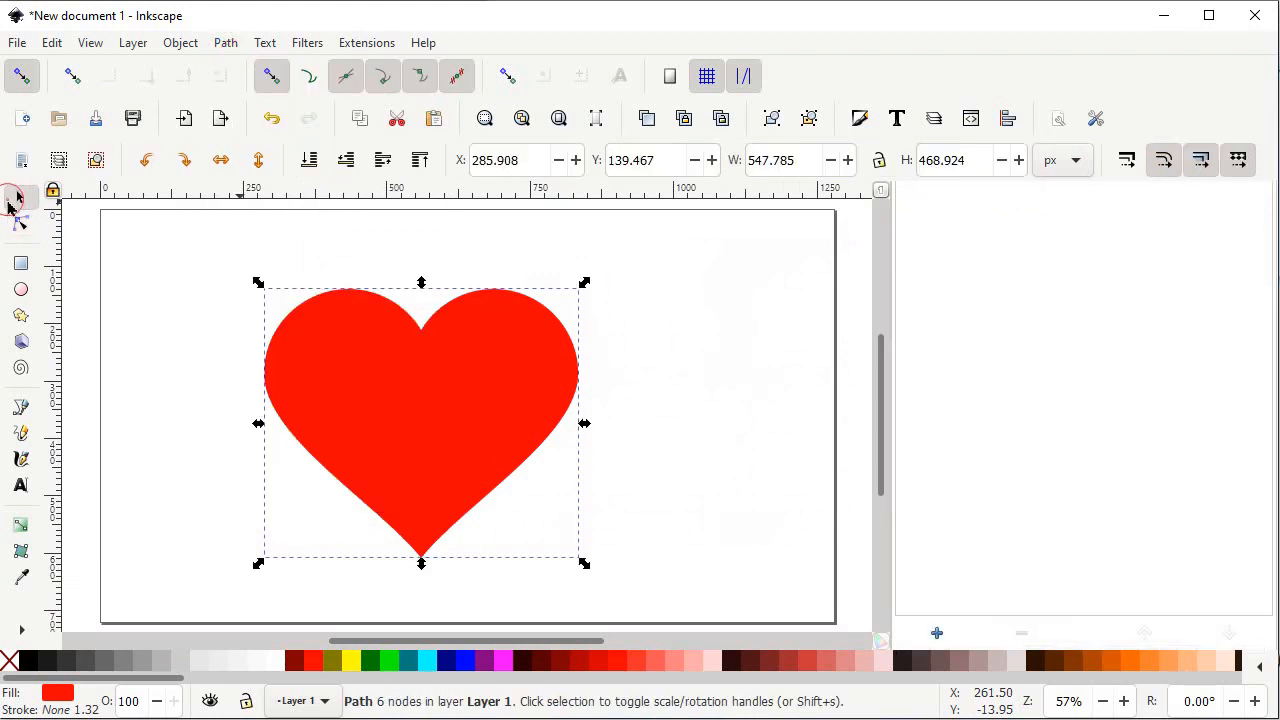
{"action": "left_click", "coordinate": [185, 311]}
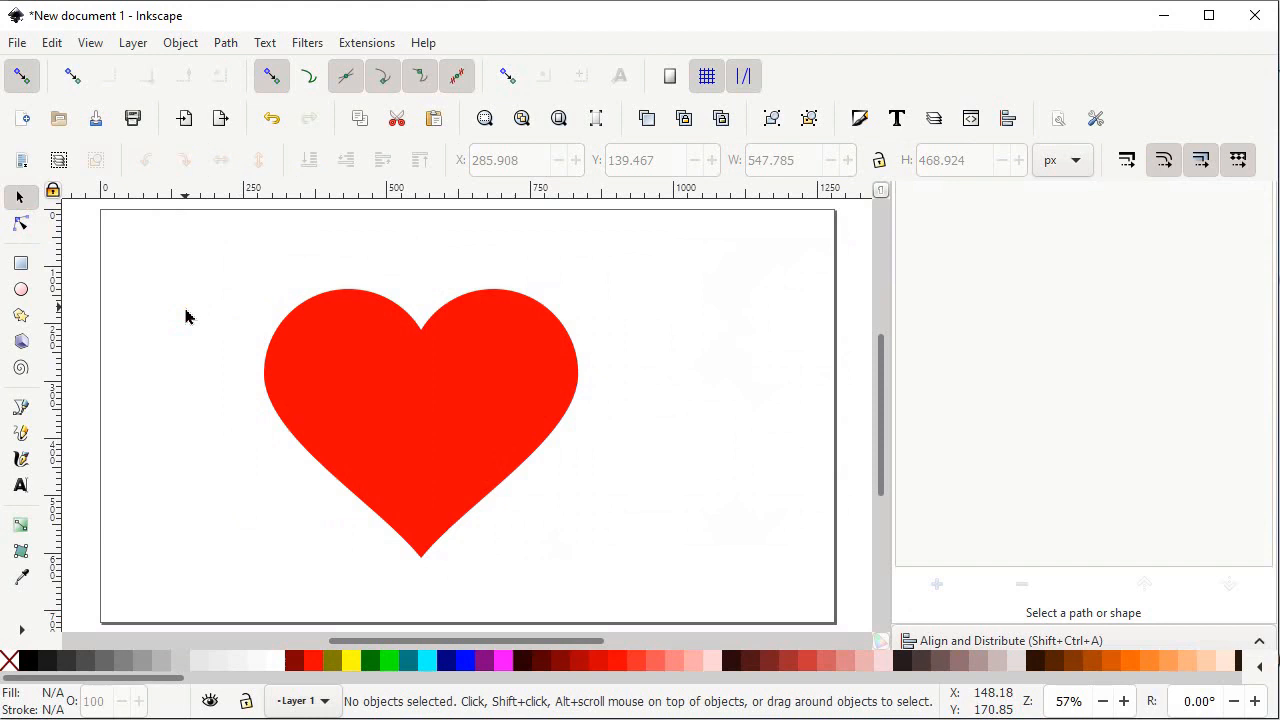
Step: Delete the finished heart and draw a red rectangle about 628 × 279 px around the middle of the page
{"action": "left_click", "coordinate": [344, 366]}
{"action": "key", "text": "Delete"}
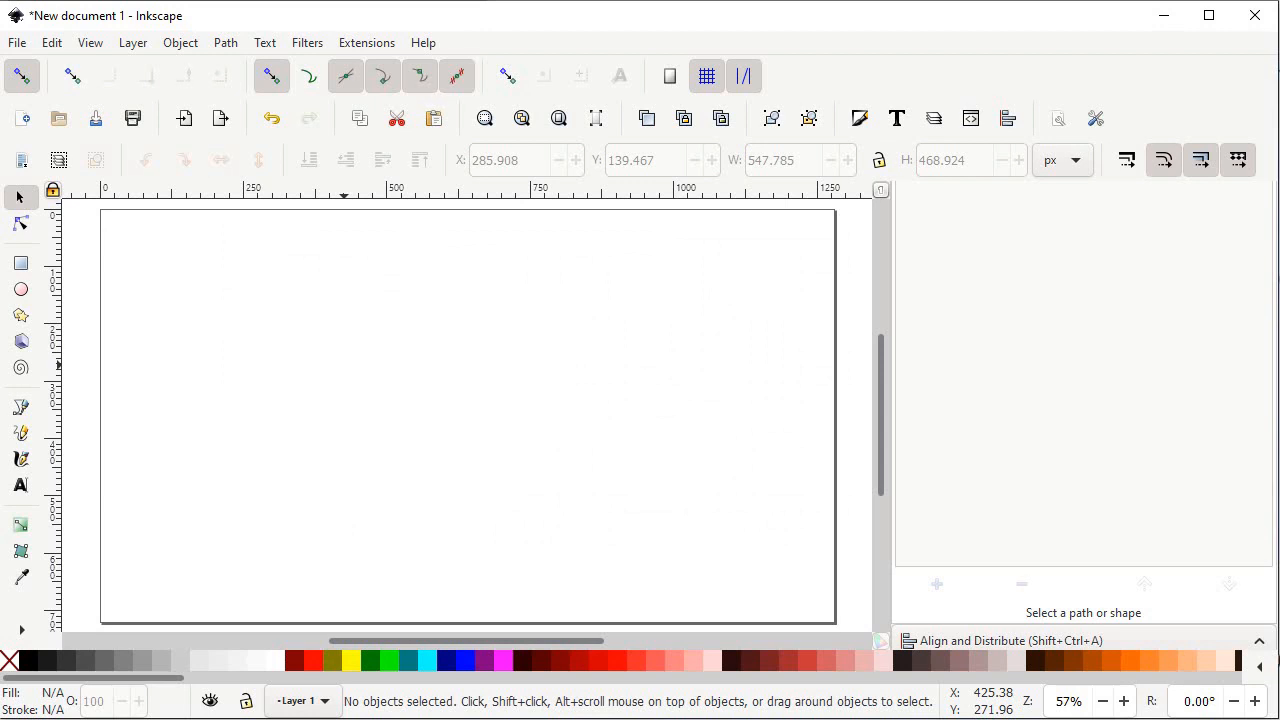
{"action": "left_click", "coordinate": [22, 264]}
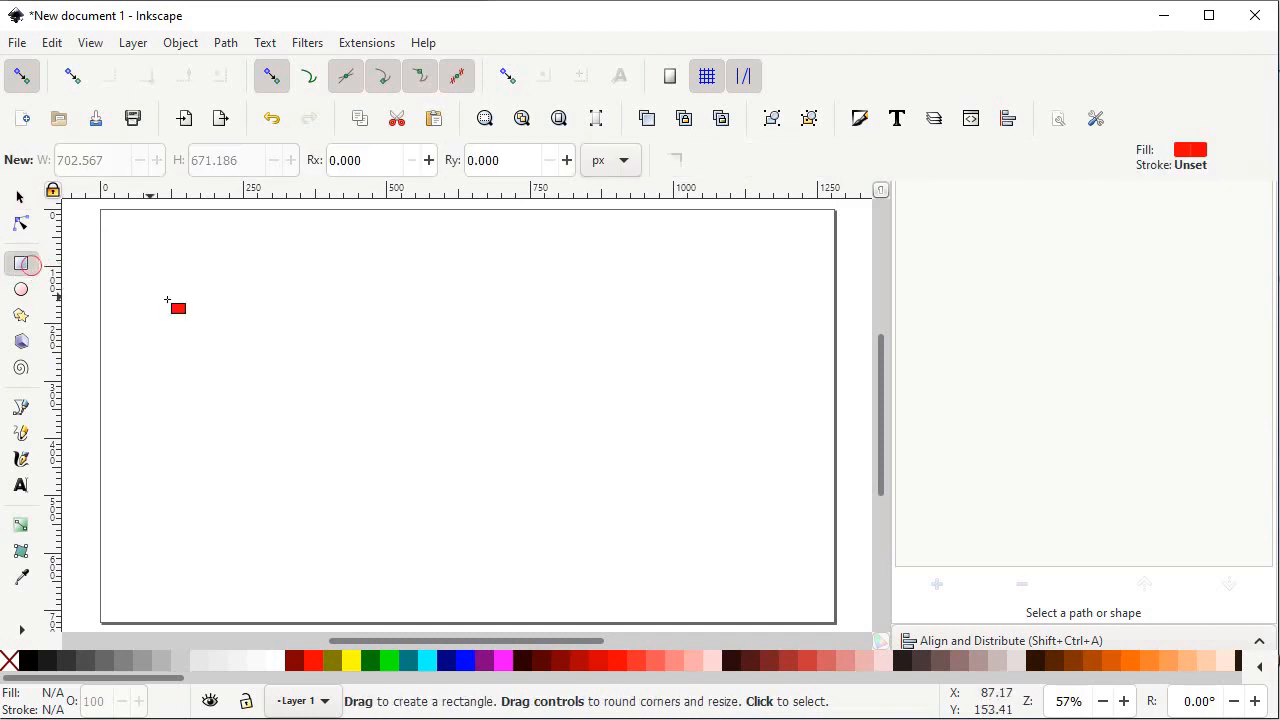
{"action": "left_click_drag", "start_coordinate": [246, 319], "coordinate": [605, 478]}
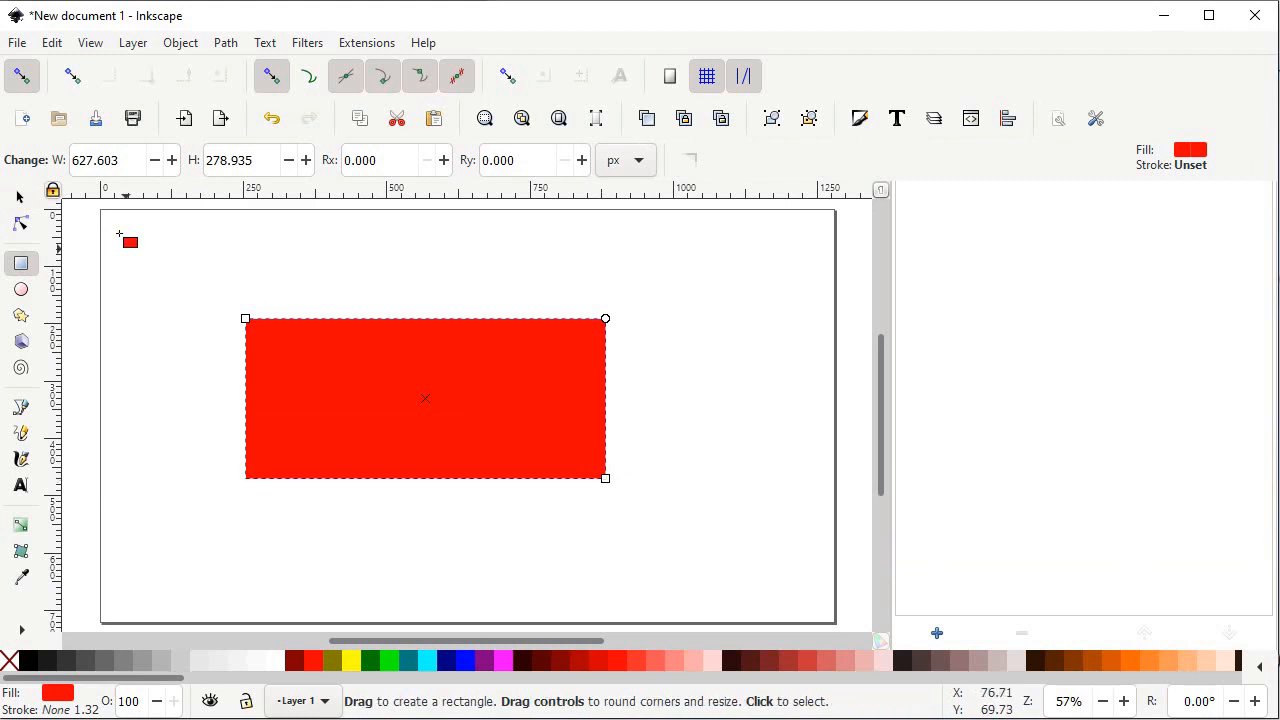
Step: Set the rectangle's width to 500 px and its height to 200 px
{"action": "left_click", "coordinate": [20, 198]}
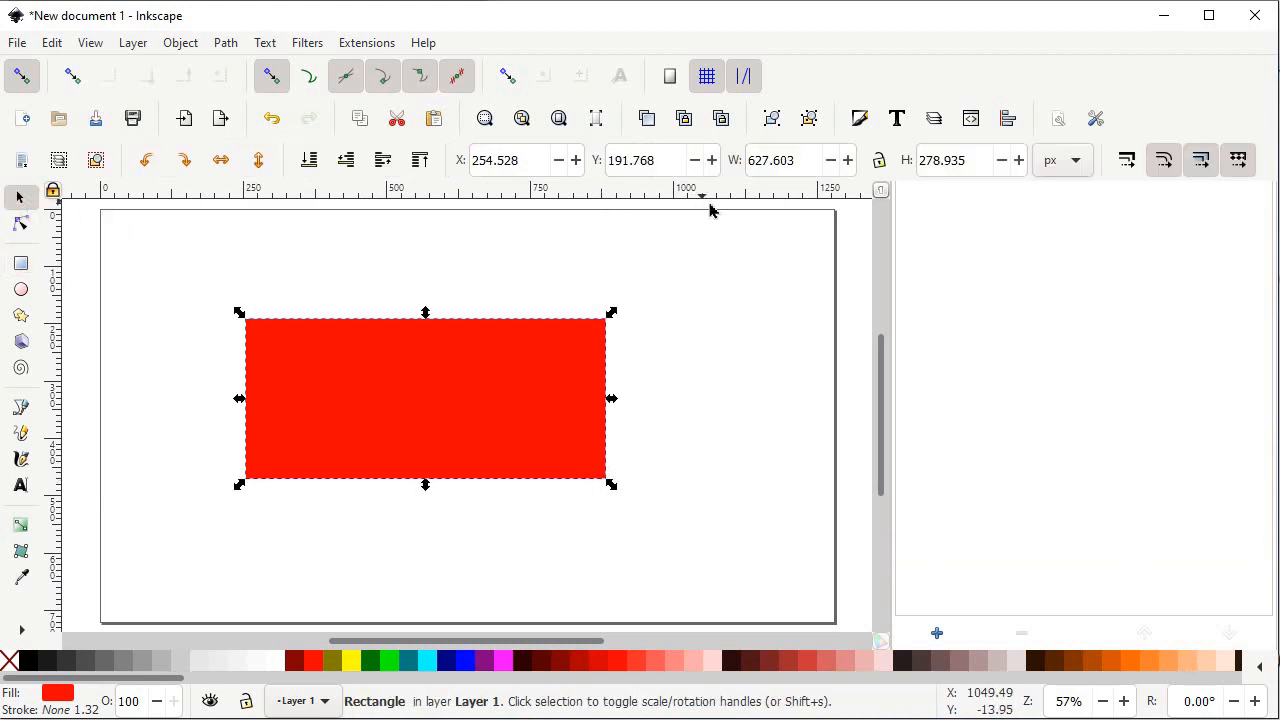
{"action": "left_click", "coordinate": [805, 160]}
{"action": "type", "text": "500"}
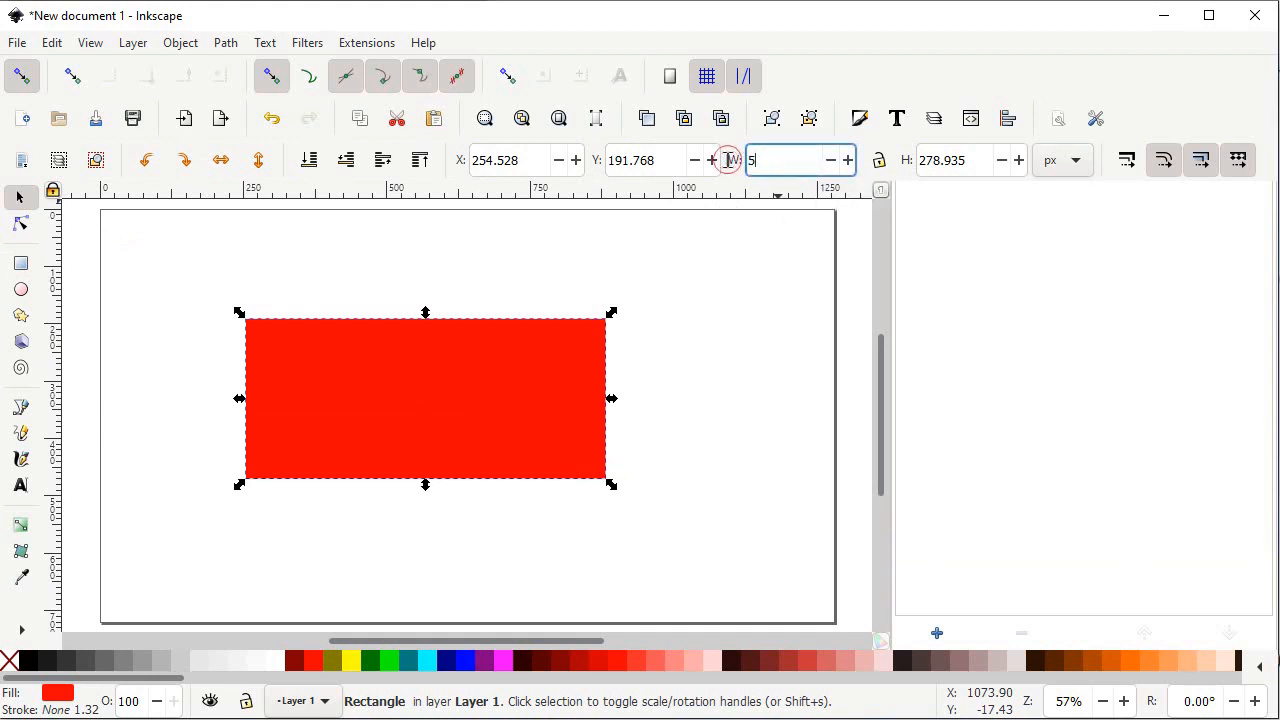
{"action": "left_click", "coordinate": [968, 161]}
{"action": "type", "text": "200"}
{"action": "left_click", "coordinate": [880, 161]}
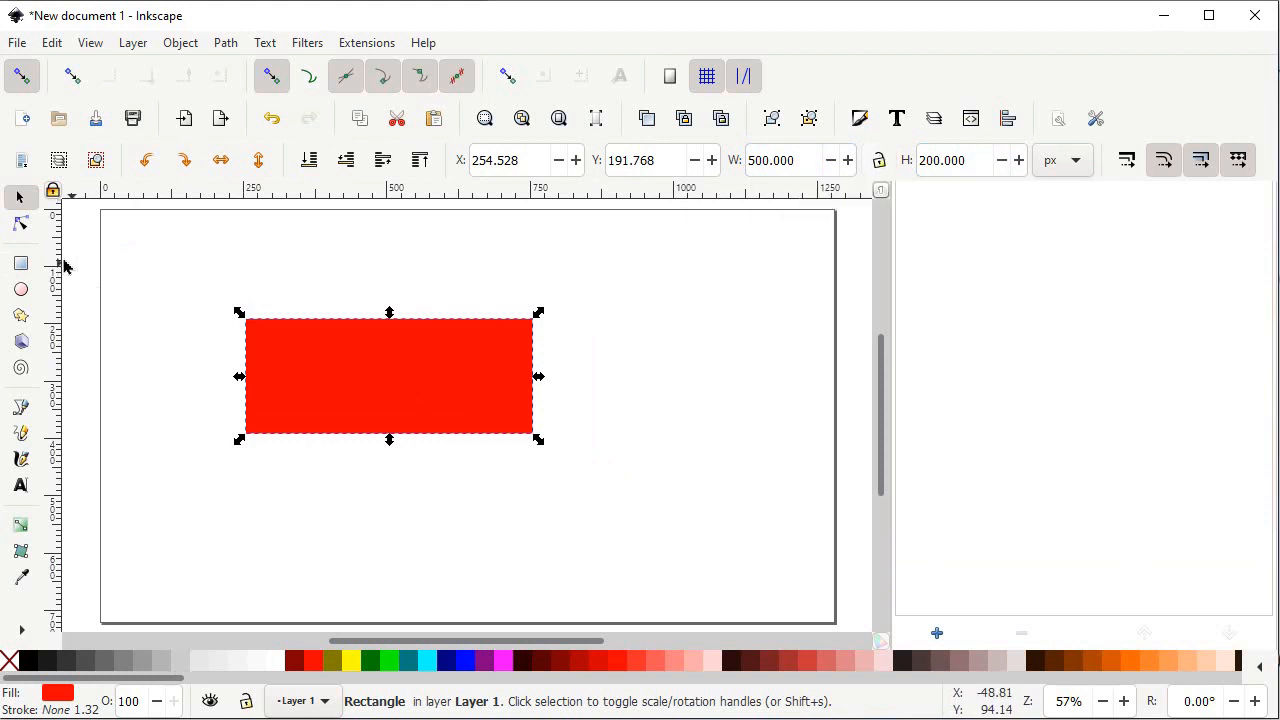
Step: Round the rectangle's corners to the maximum so it forms a pill, and convert it with Object to Path
{"action": "left_click", "coordinate": [24, 224]}
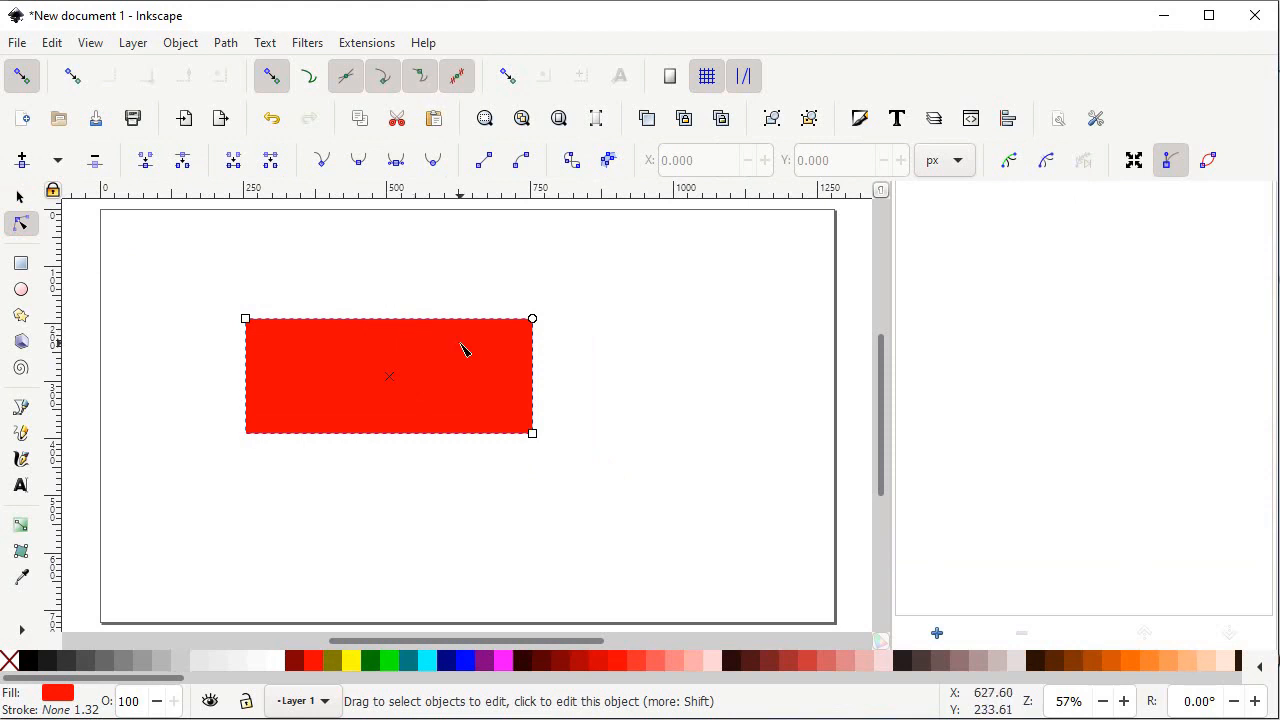
{"action": "left_click_drag", "start_coordinate": [534, 320], "coordinate": [538, 413]}
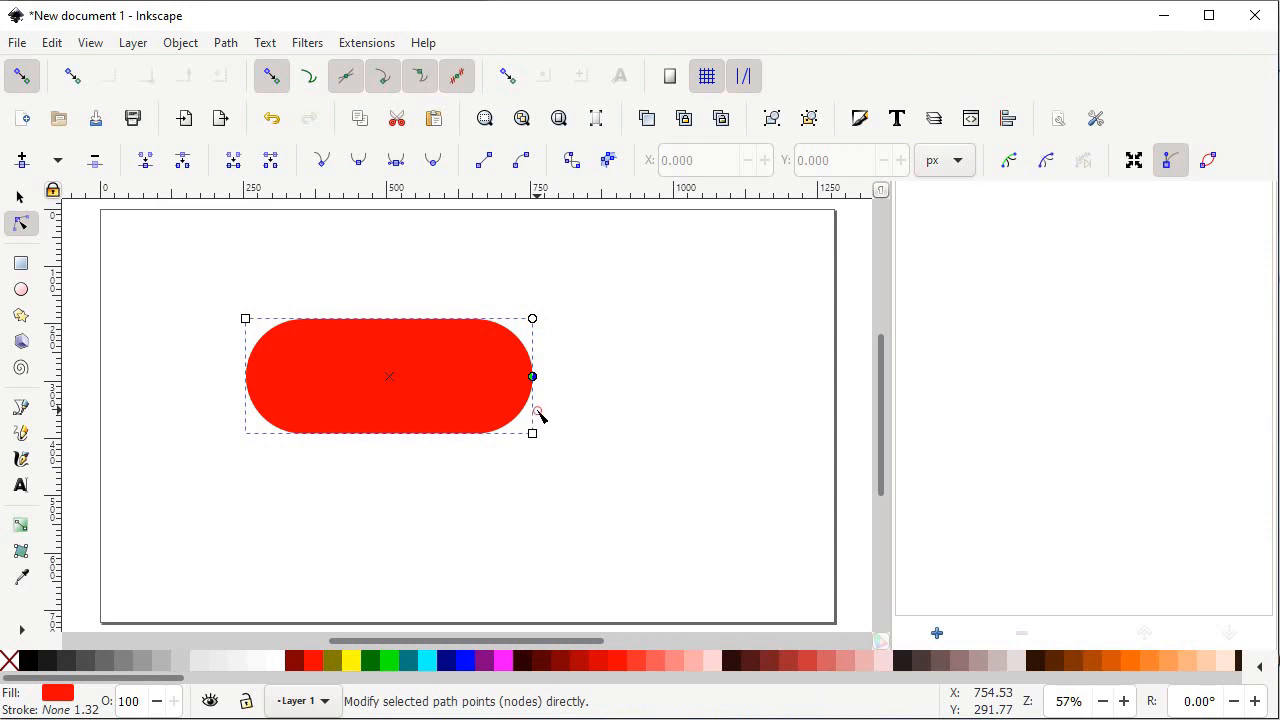
{"action": "left_click", "coordinate": [228, 43]}
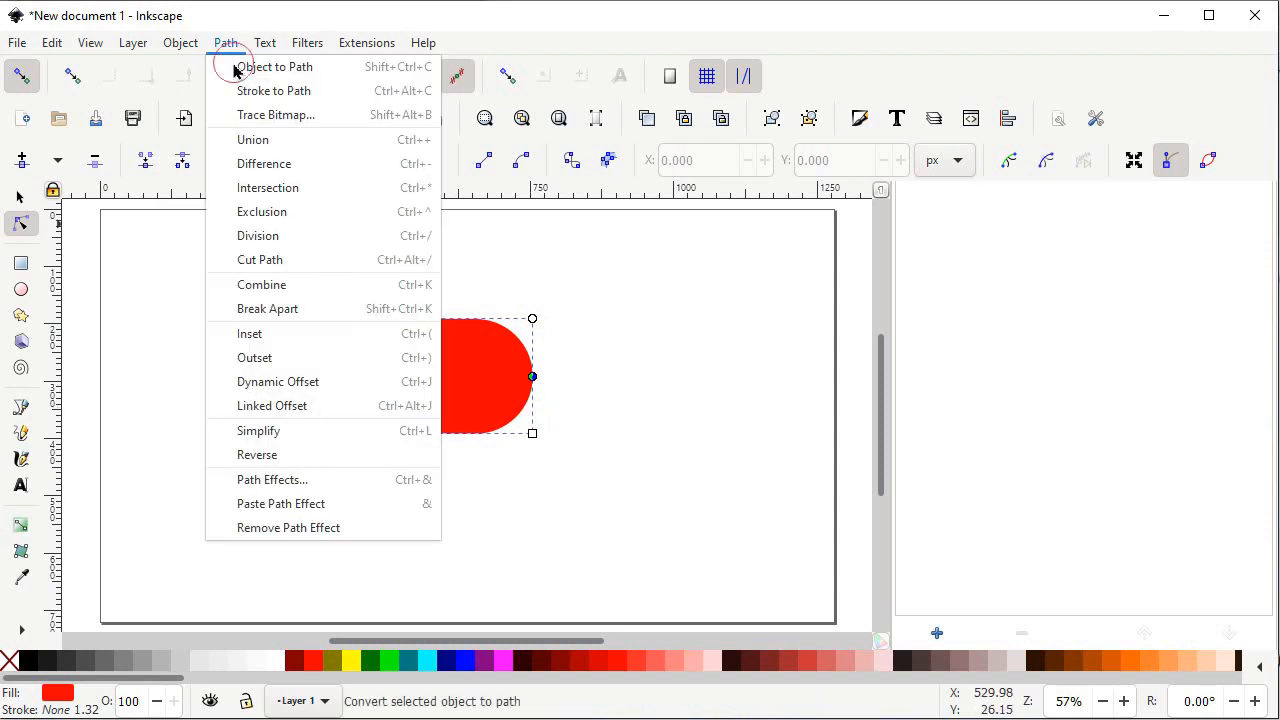
{"action": "left_click", "coordinate": [234, 63]}
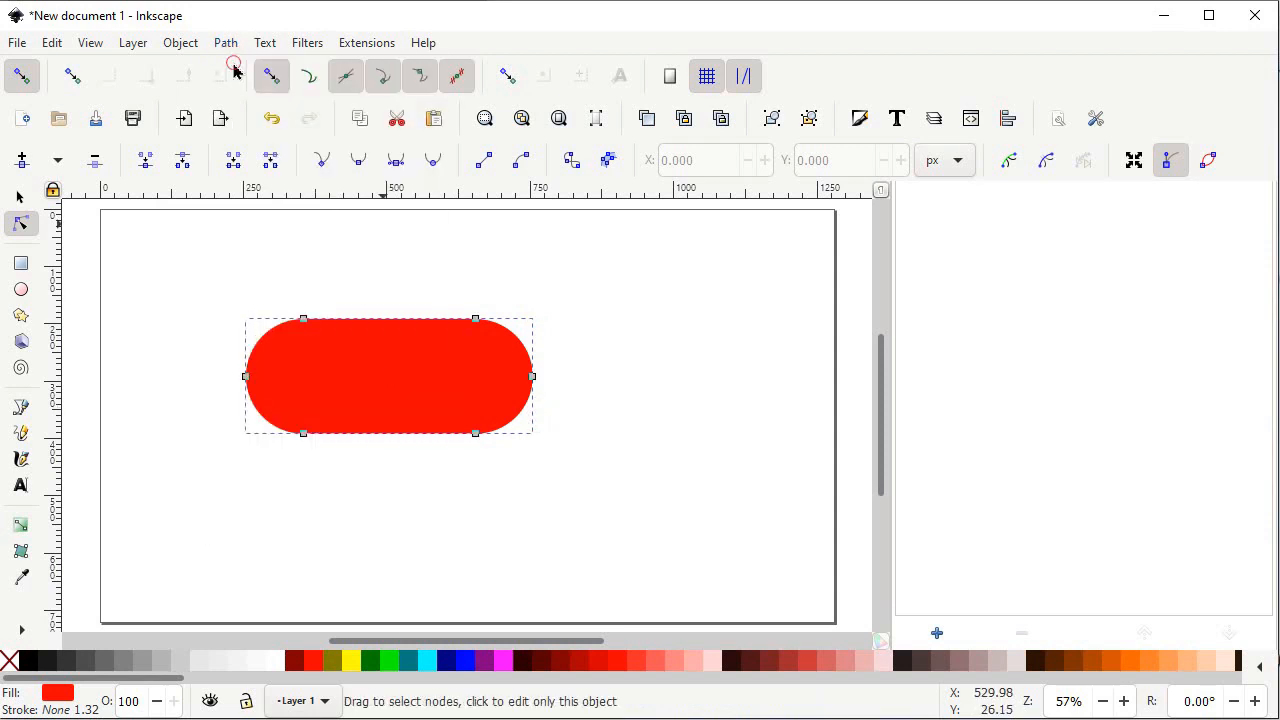
Step: Rotate the pill shape 45° clockwise with the Transform settings
{"action": "left_click", "coordinate": [181, 43]}
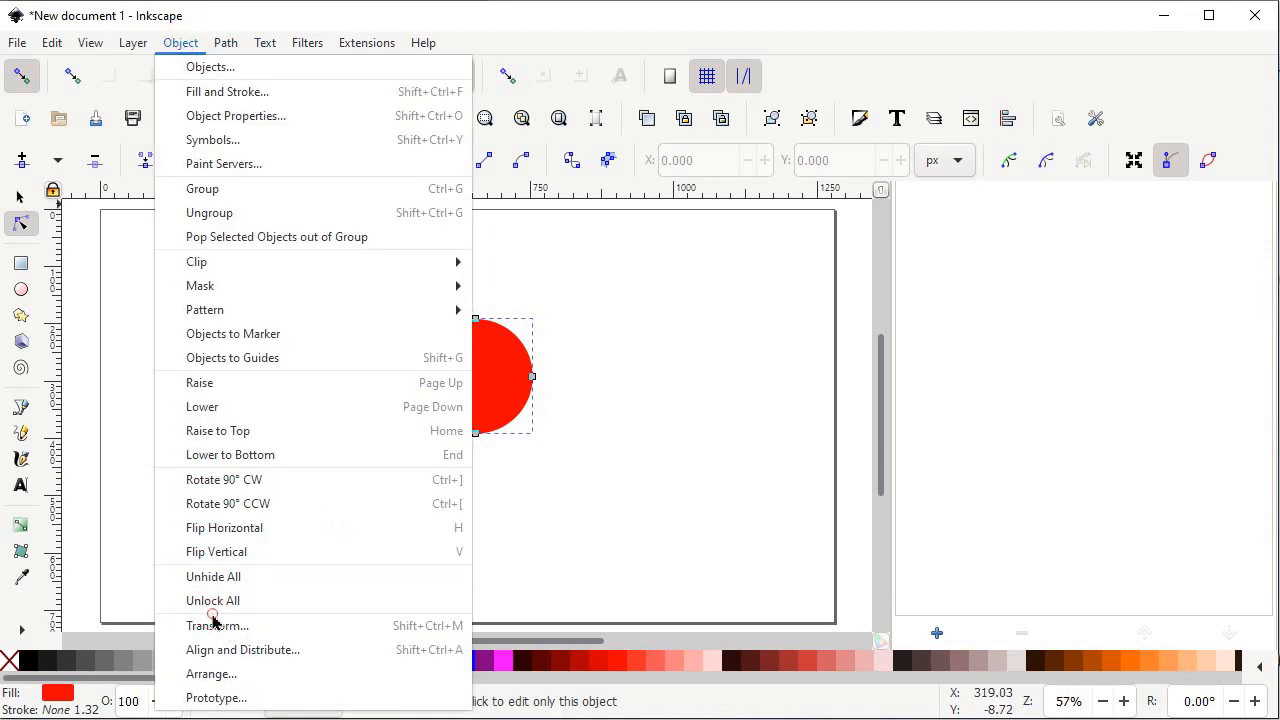
{"action": "left_click", "coordinate": [216, 625]}
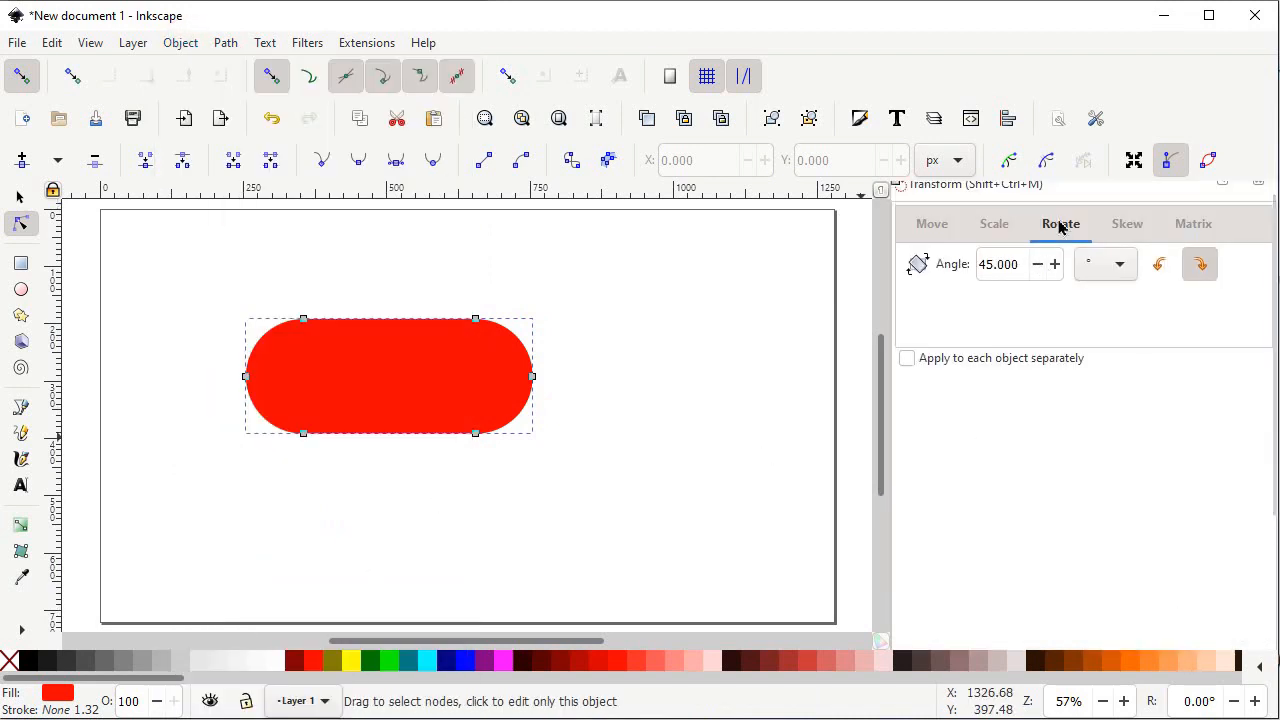
{"action": "left_click_drag", "start_coordinate": [1024, 264], "coordinate": [983, 264]}
{"action": "scroll", "coordinate": [1136, 457], "scroll_direction": "down", "scroll_amount": 3}
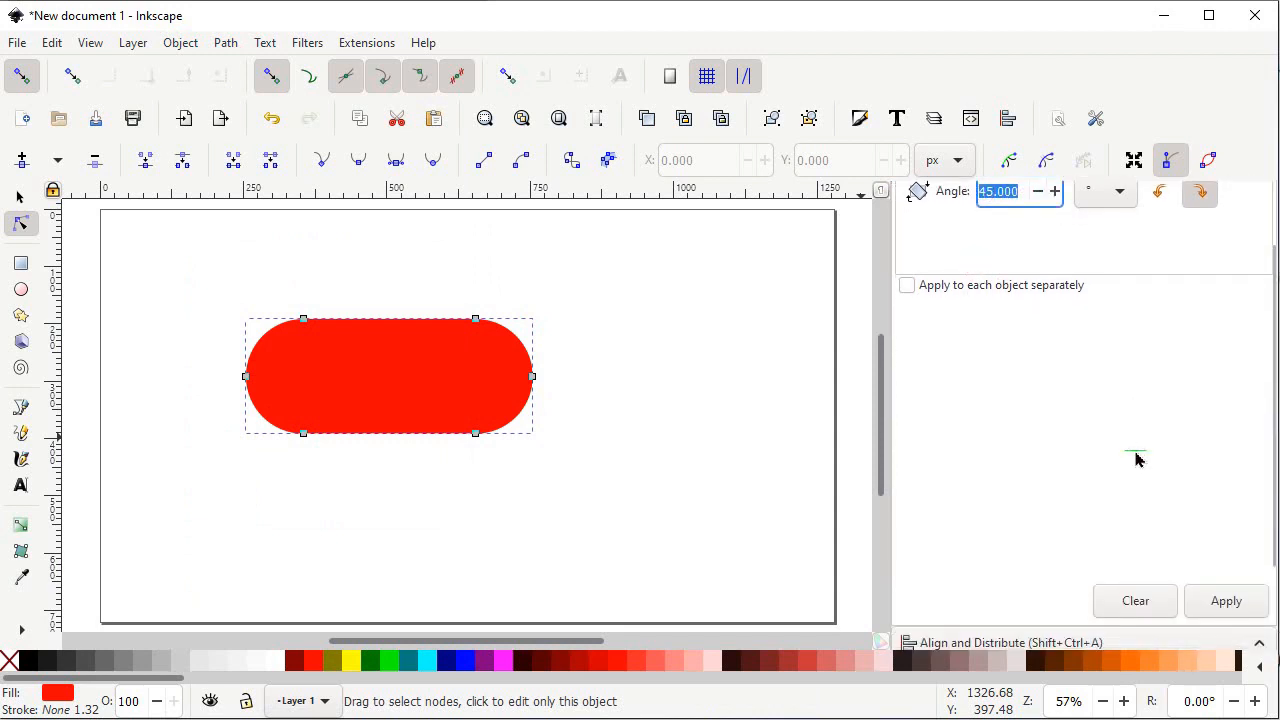
{"action": "left_click", "coordinate": [1225, 601]}
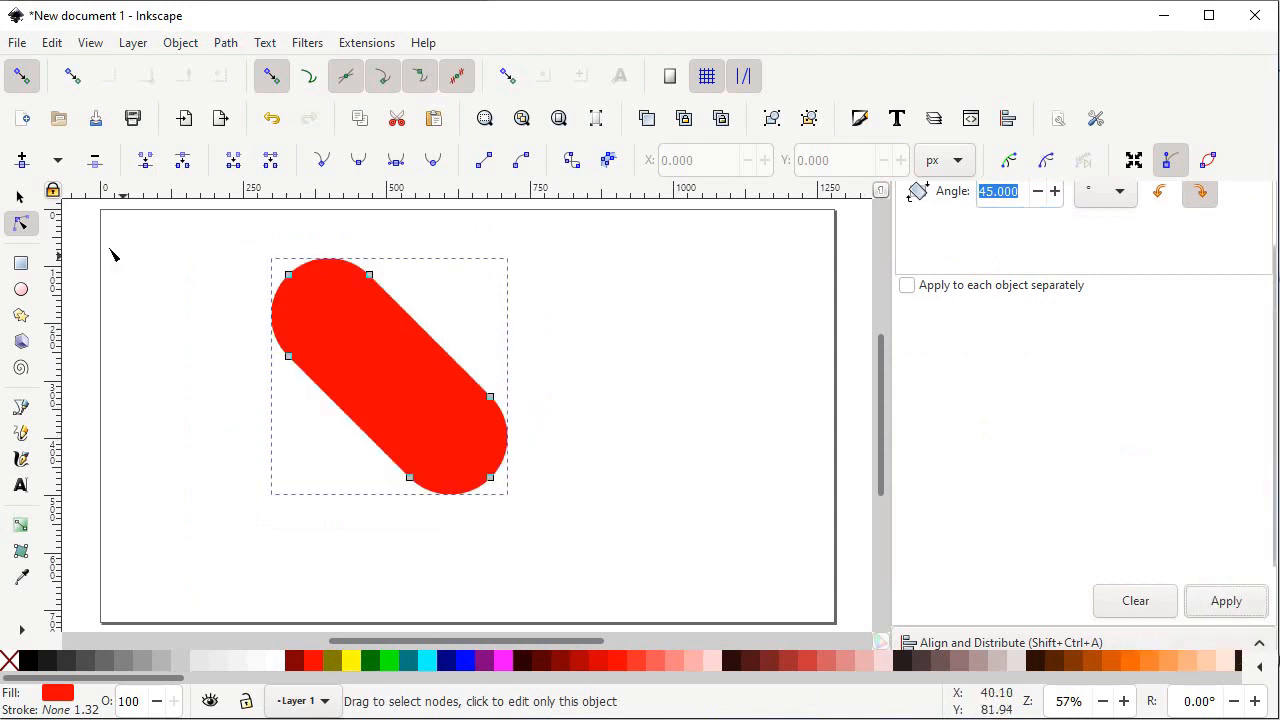
Step: Duplicate the rotated pill and flip the copy horizontally to form a cross of four lobes
{"action": "left_click", "coordinate": [22, 199]}
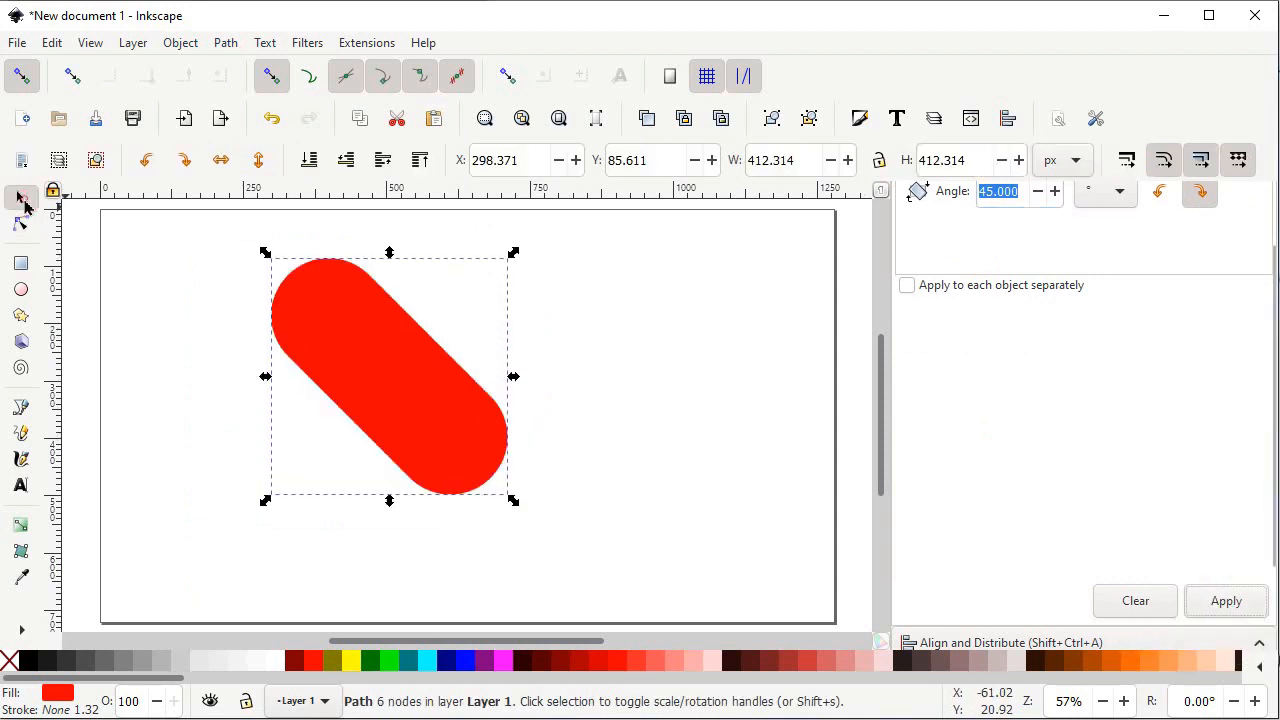
{"action": "right_click", "coordinate": [328, 314]}
{"action": "left_click", "coordinate": [356, 301]}
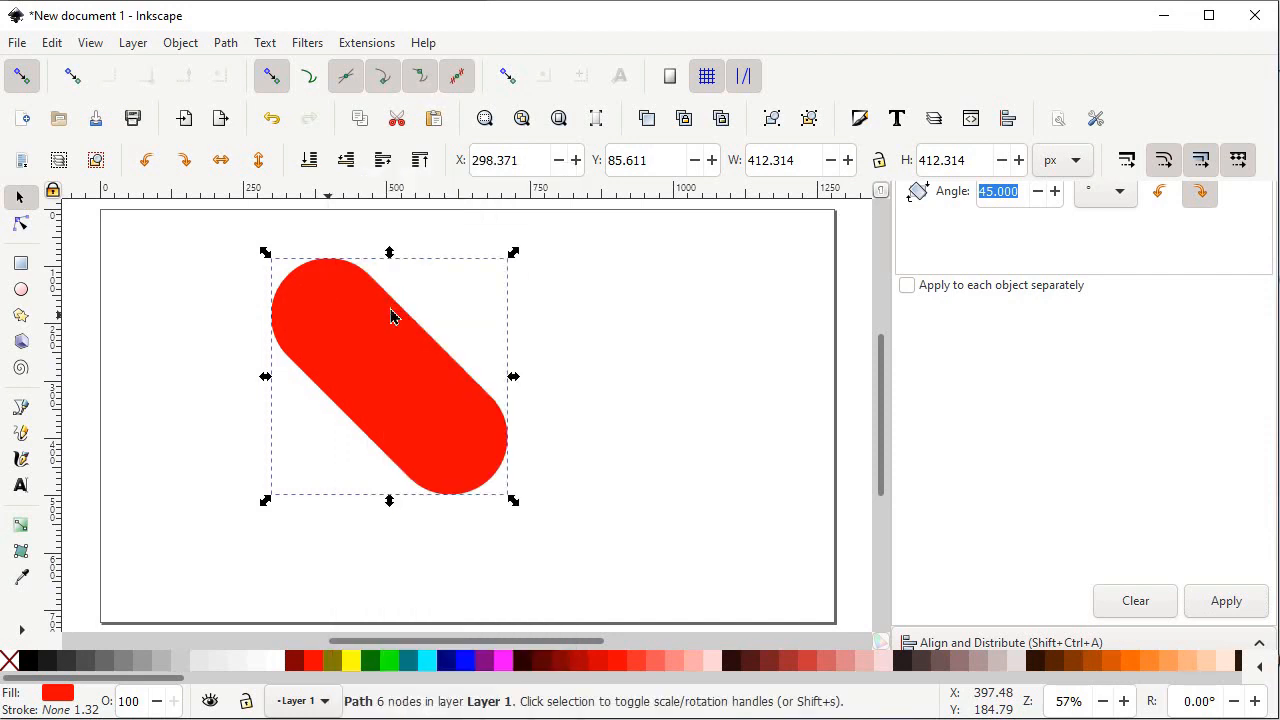
{"action": "left_click", "coordinate": [220, 160]}
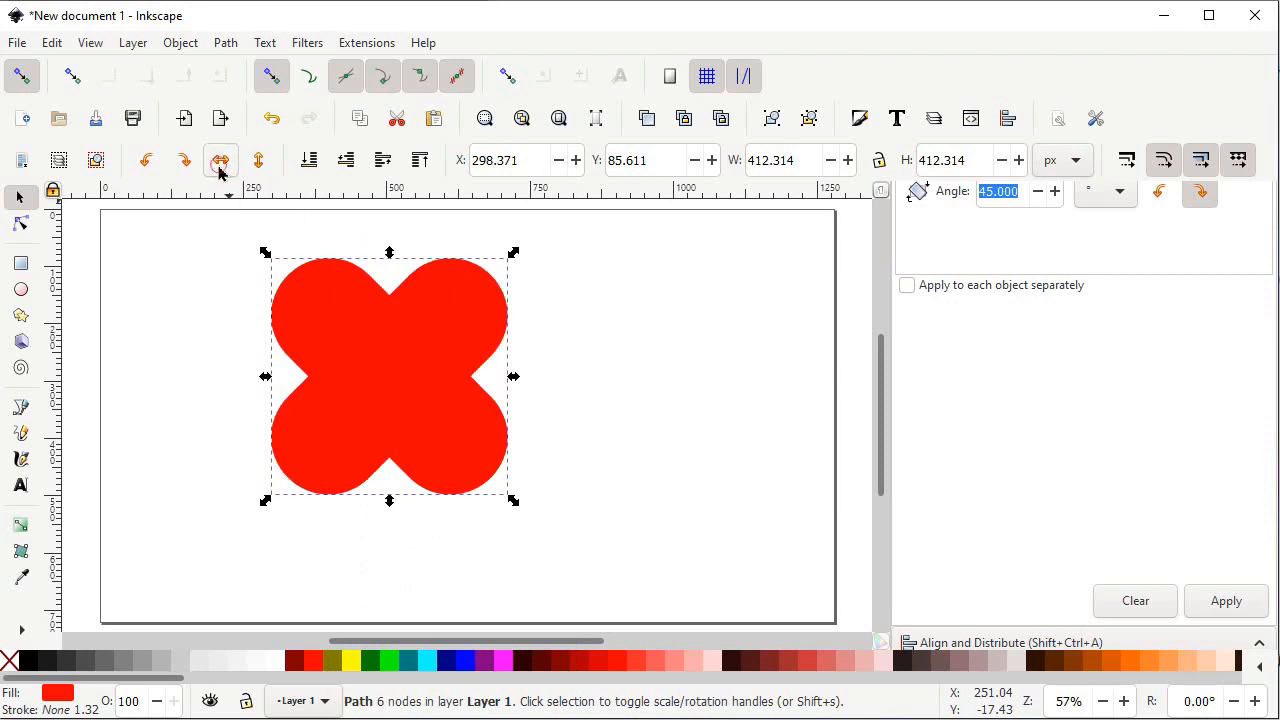
Step: Unite the two crossed pills with Union and move the shape to about X 370, Y 141 px
{"action": "left_click_drag", "start_coordinate": [209, 540], "coordinate": [578, 222]}
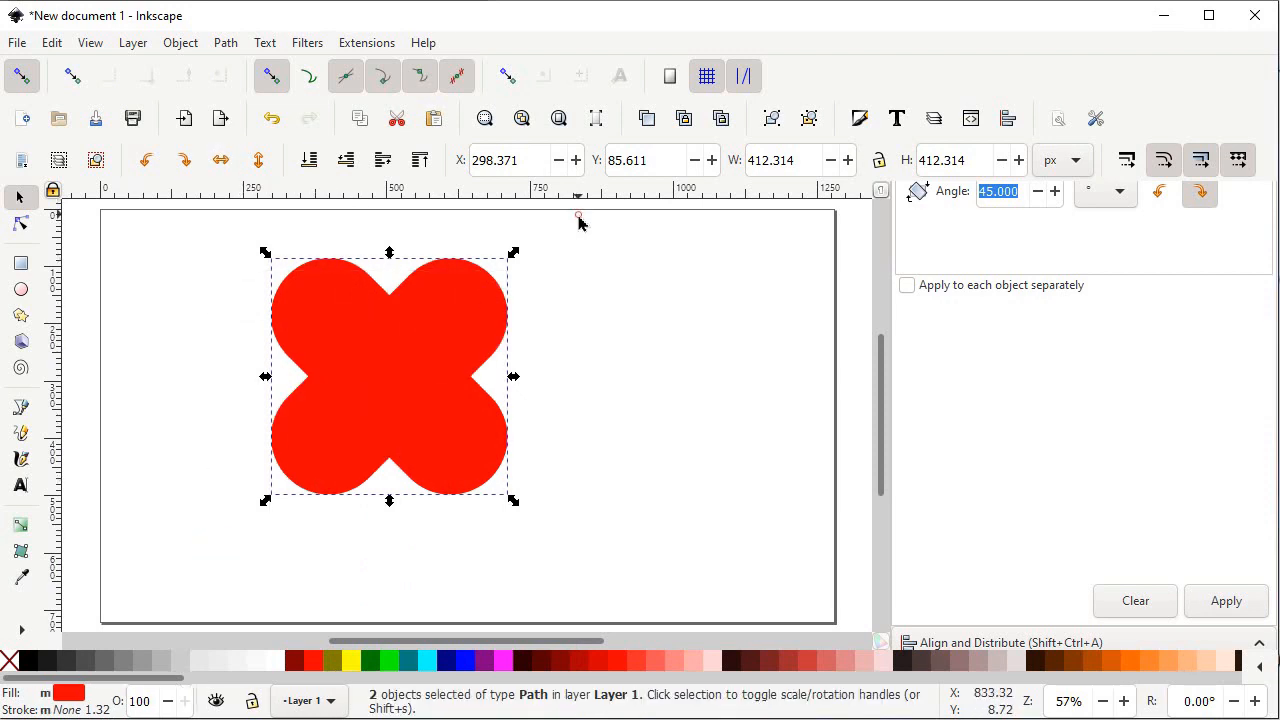
{"action": "left_click", "coordinate": [232, 43]}
{"action": "left_click", "coordinate": [264, 141]}
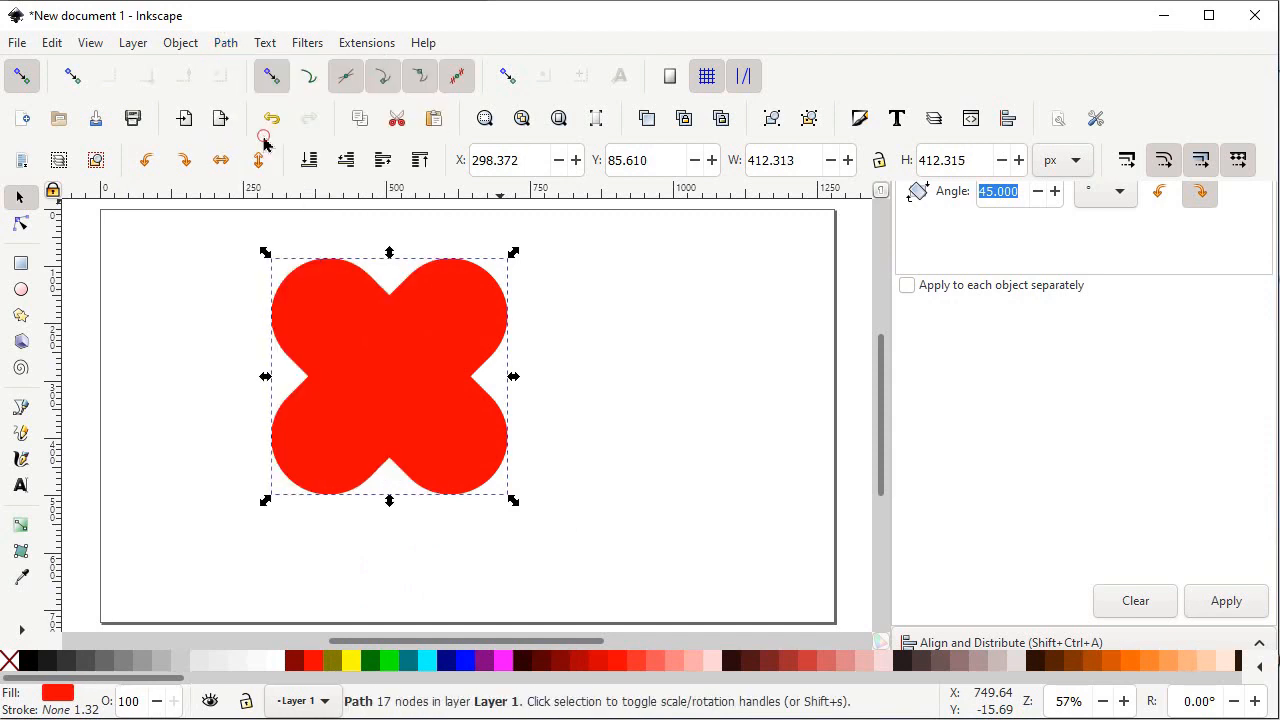
{"action": "left_click_drag", "start_coordinate": [425, 323], "coordinate": [463, 363]}
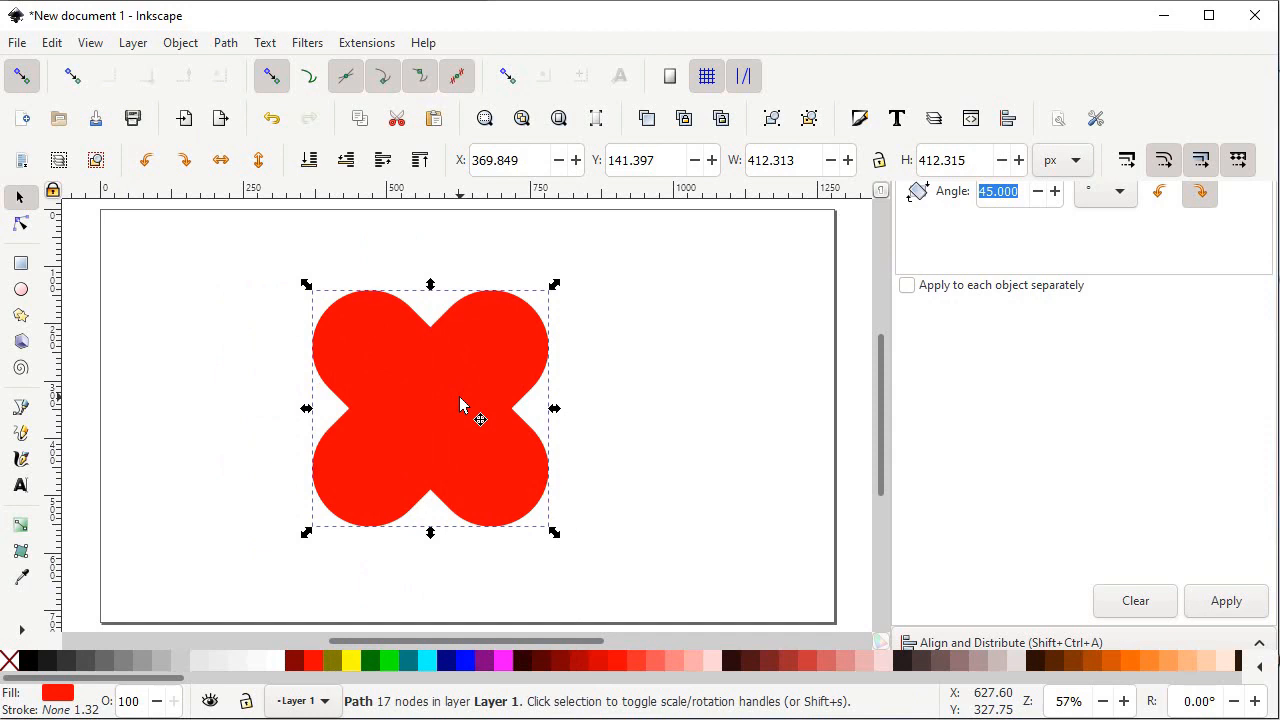
Step: Draw an open V-shaped line with the Pen tool from the cross's left notch through its bottom notch to its right notch
{"action": "left_click", "coordinate": [21, 407]}
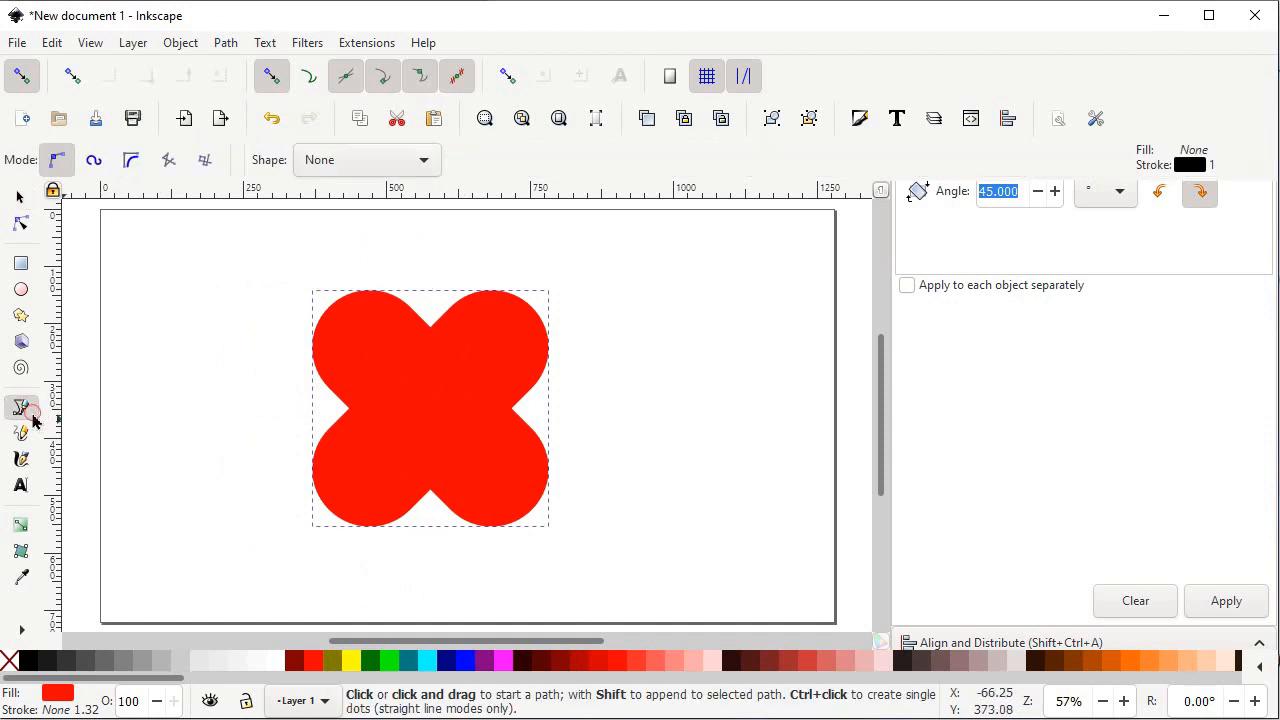
{"action": "left_click", "coordinate": [350, 406]}
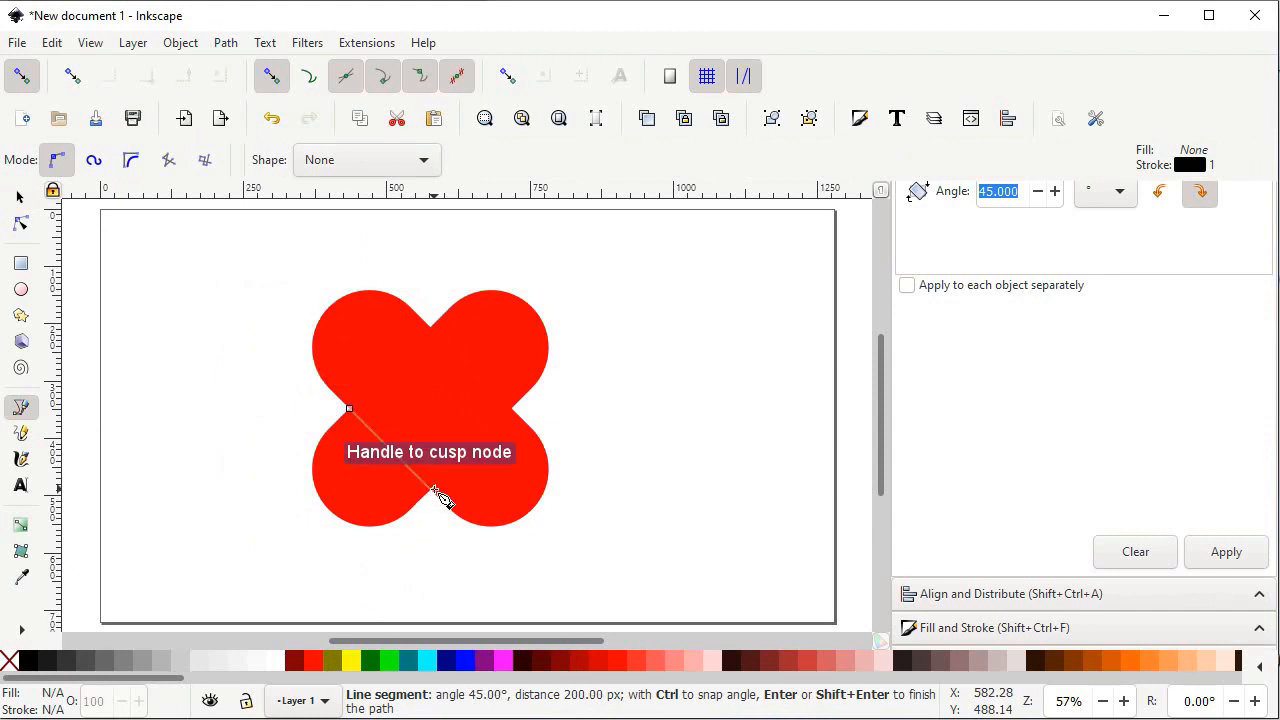
{"action": "left_click", "coordinate": [432, 490]}
{"action": "left_click", "coordinate": [512, 409]}
{"action": "key", "text": "Return"}
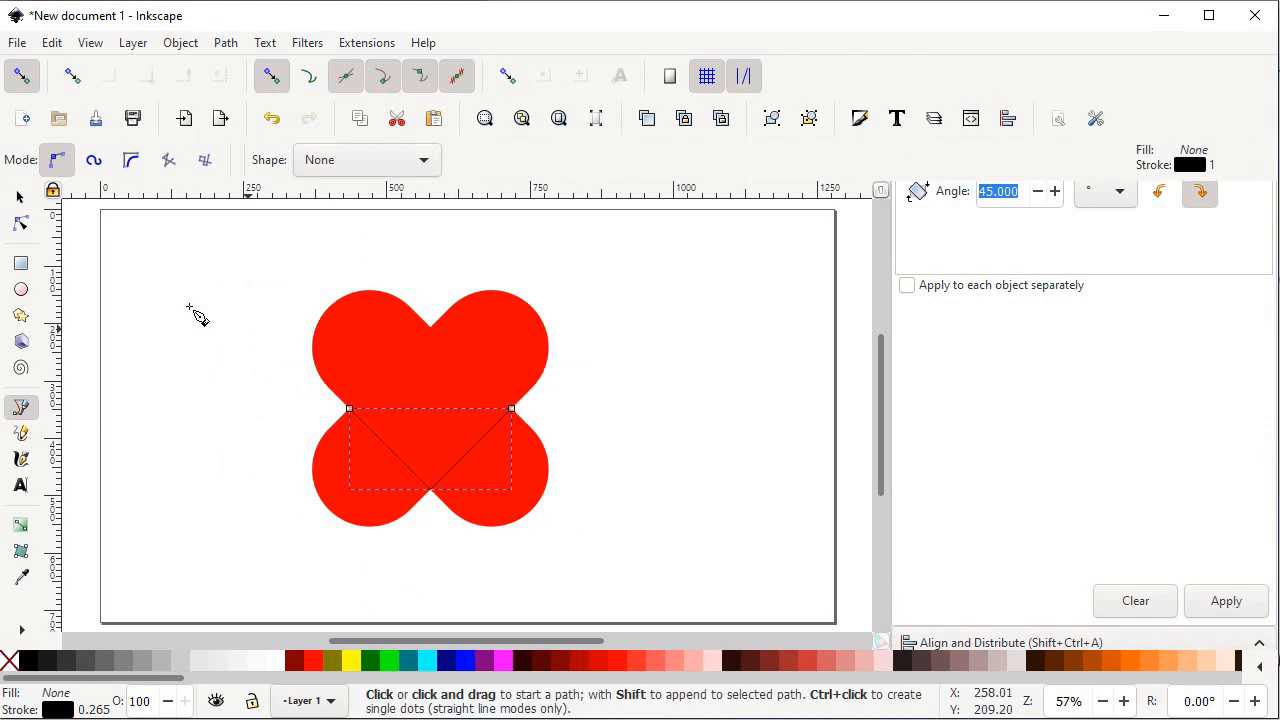
Step: Split the cross along the V-shaped line with Division and deselect the pieces
{"action": "left_click", "coordinate": [19, 197]}
{"action": "mouse_move", "coordinate": [631, 254]}
{"action": "left_mouse_down"}
{"action": "mouse_move", "coordinate": [463, 427]}
{"action": "mouse_move", "coordinate": [254, 586]}
{"action": "left_mouse_up"}
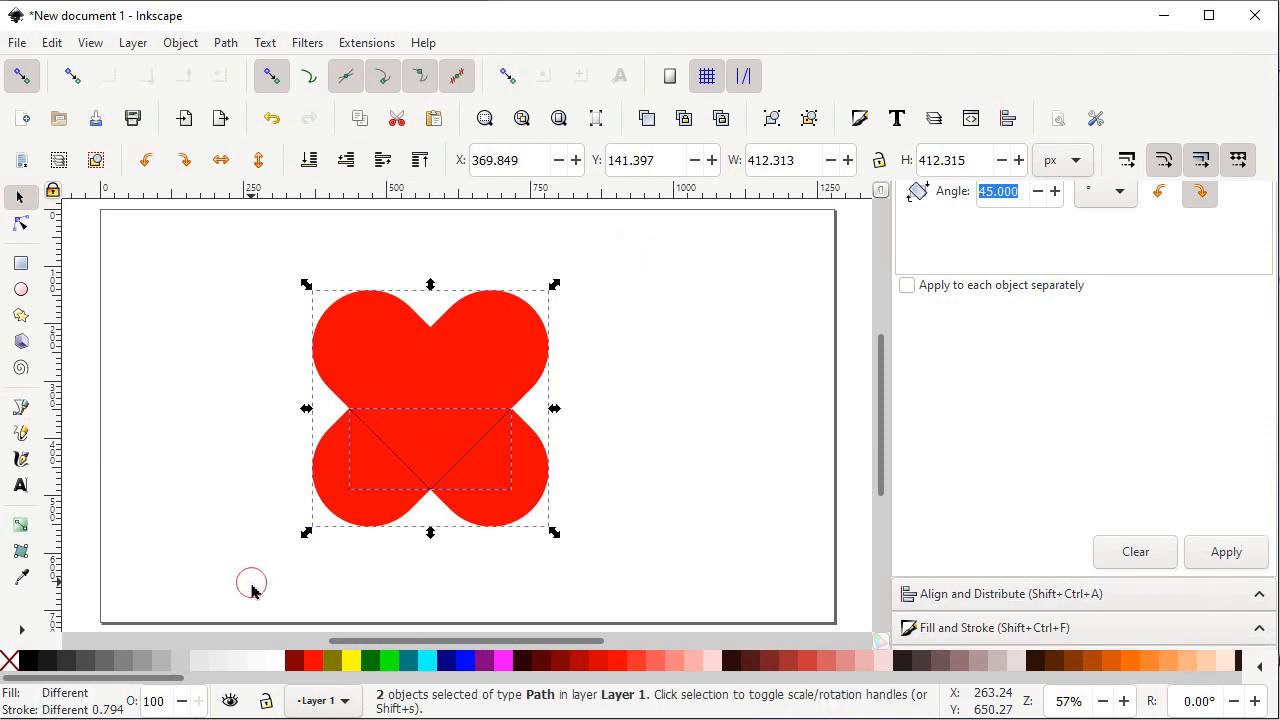
{"action": "left_click", "coordinate": [224, 45]}
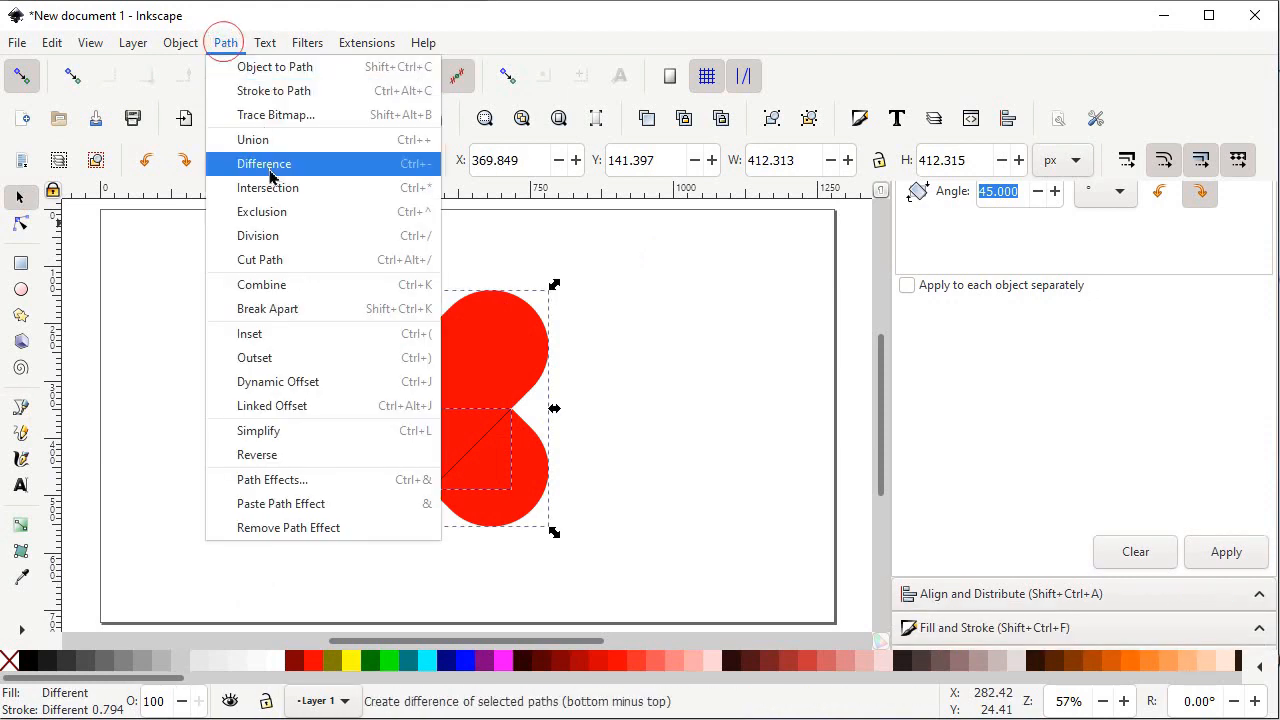
{"action": "left_click", "coordinate": [270, 237]}
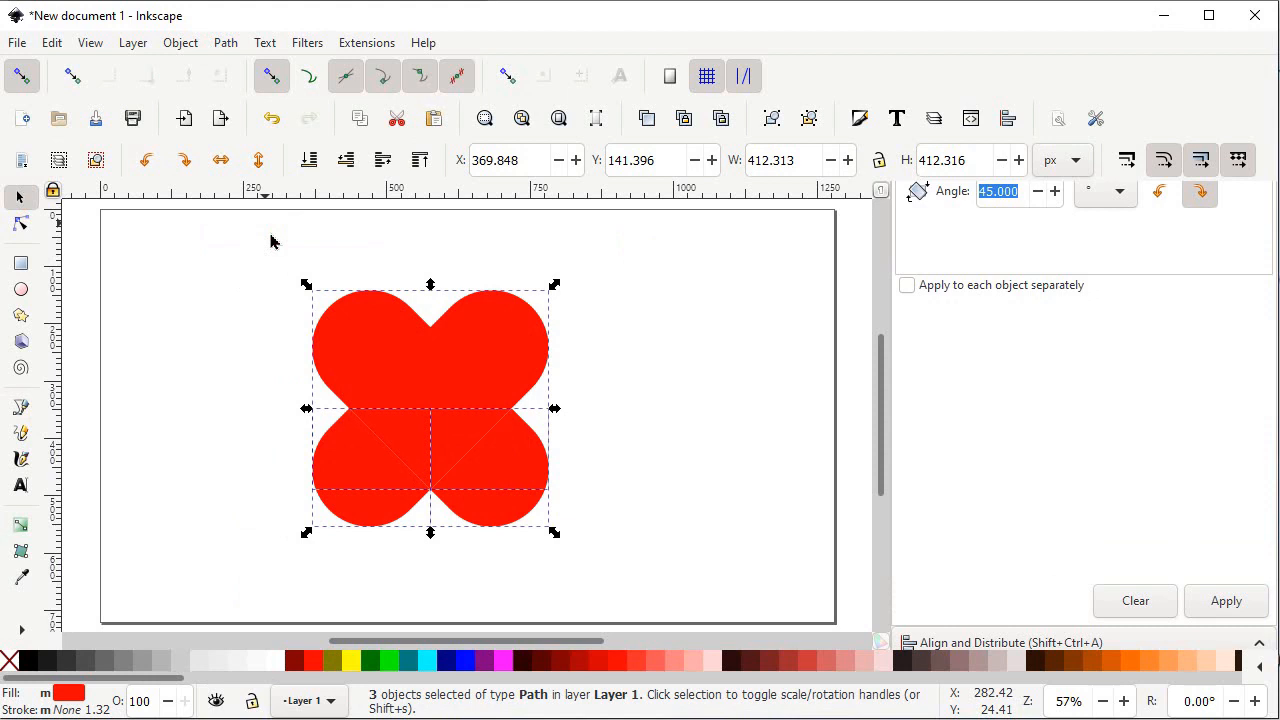
{"action": "left_click", "coordinate": [622, 350]}
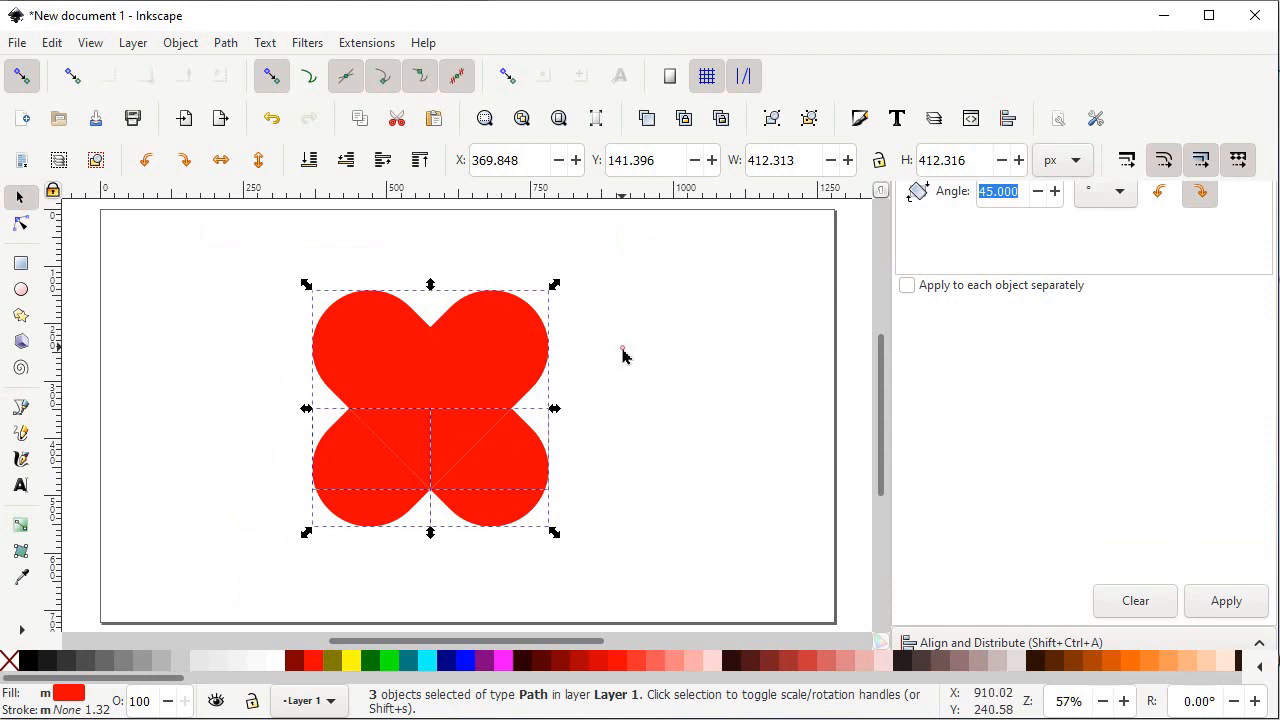
{"action": "left_click", "coordinate": [622, 350]}
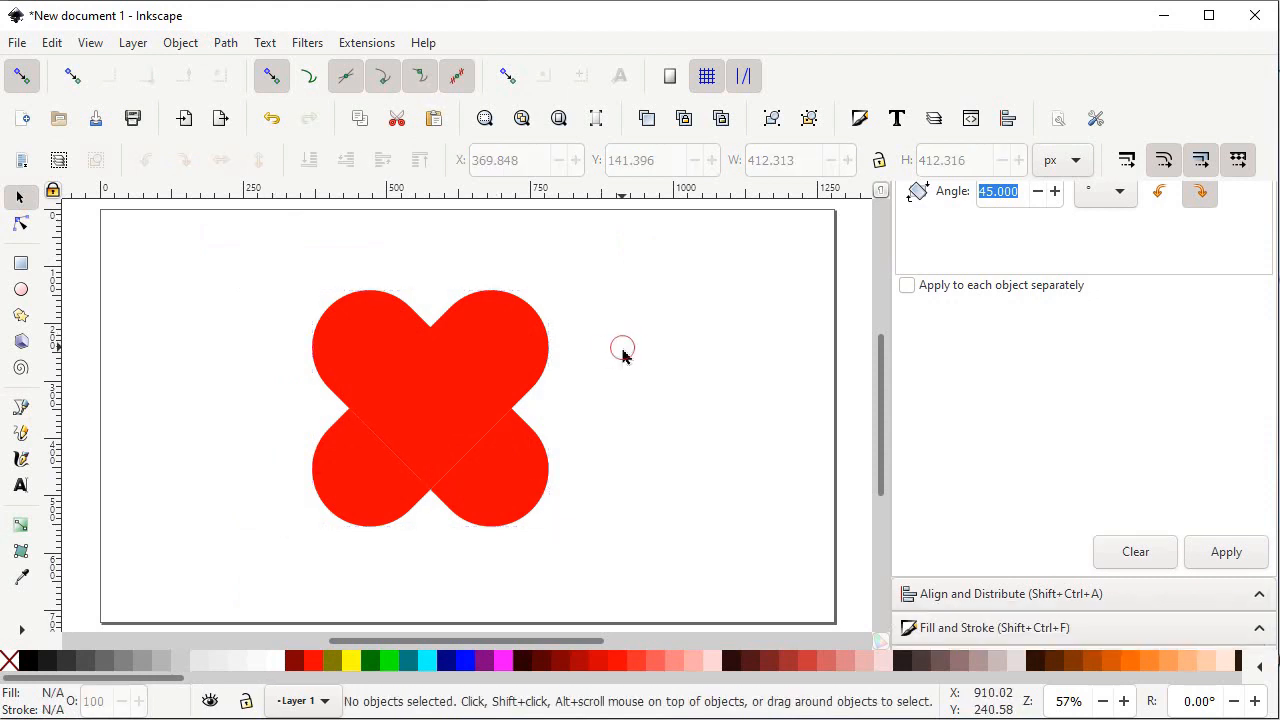
Step: Delete the two lower lobes cut off from the cross, leaving only the heart
{"action": "left_click", "coordinate": [547, 466]}
{"action": "key", "text": "Delete"}
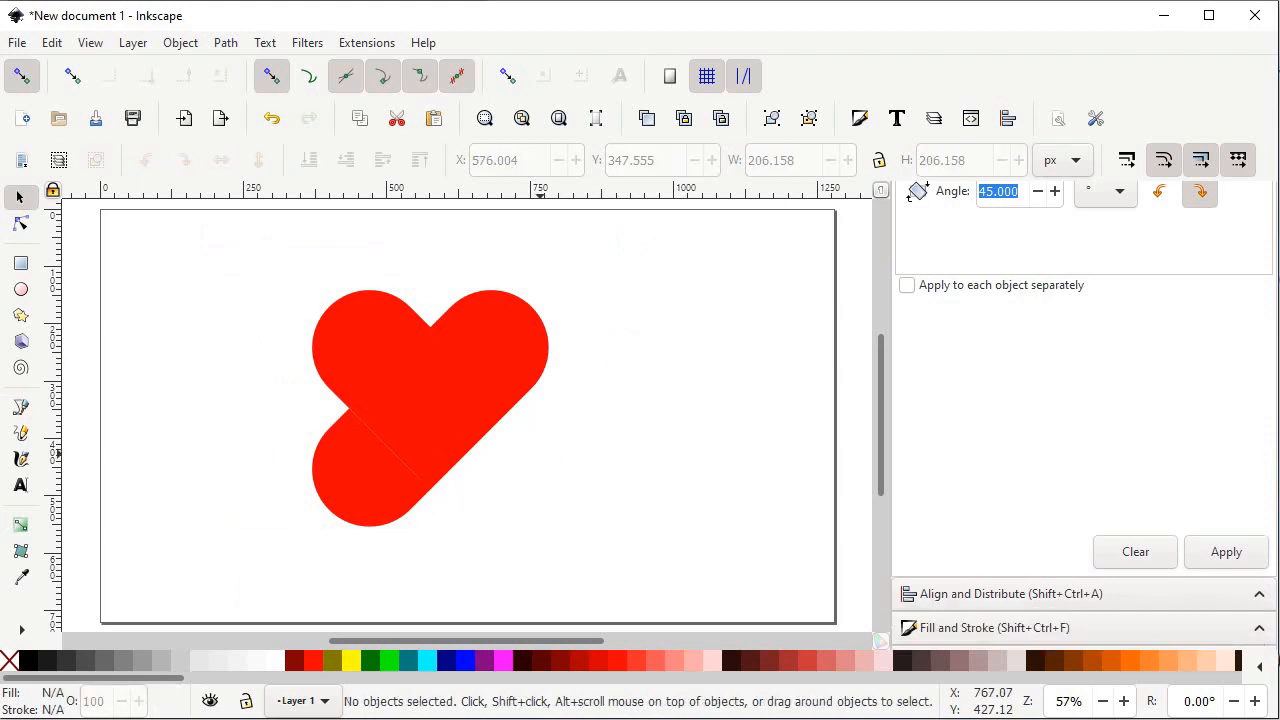
{"action": "left_click", "coordinate": [351, 517]}
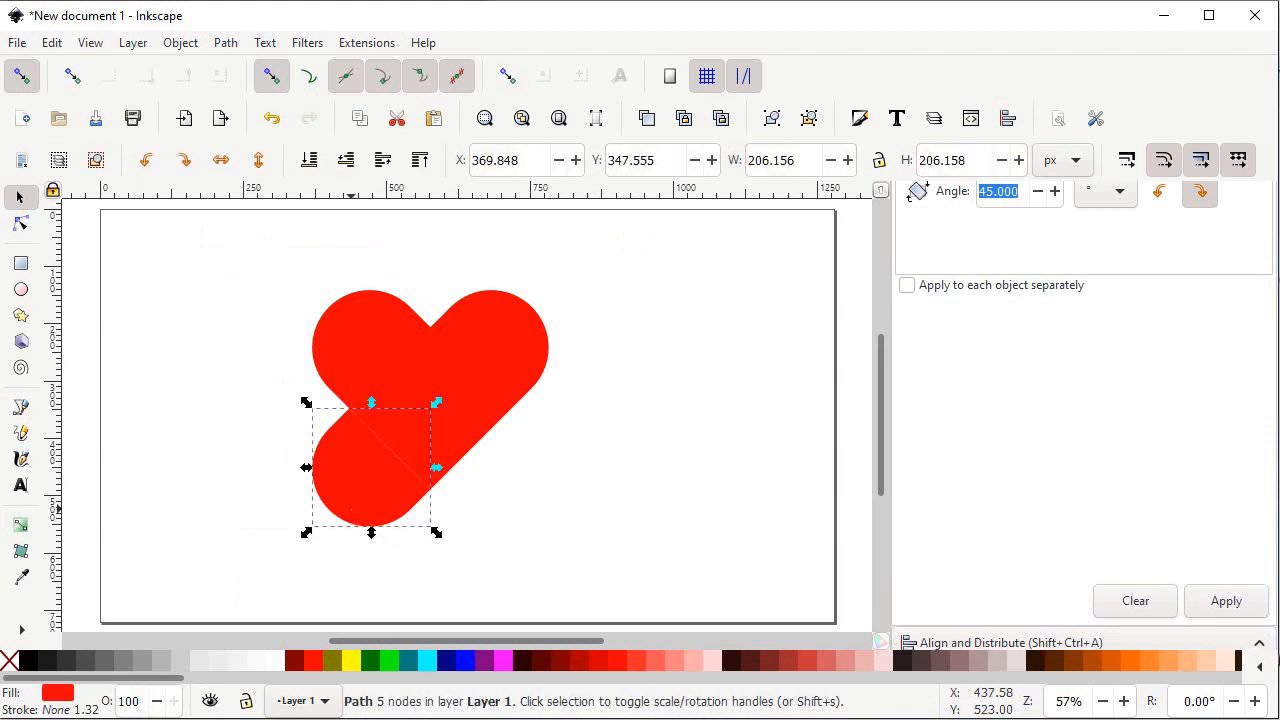
{"action": "key", "text": "Delete"}
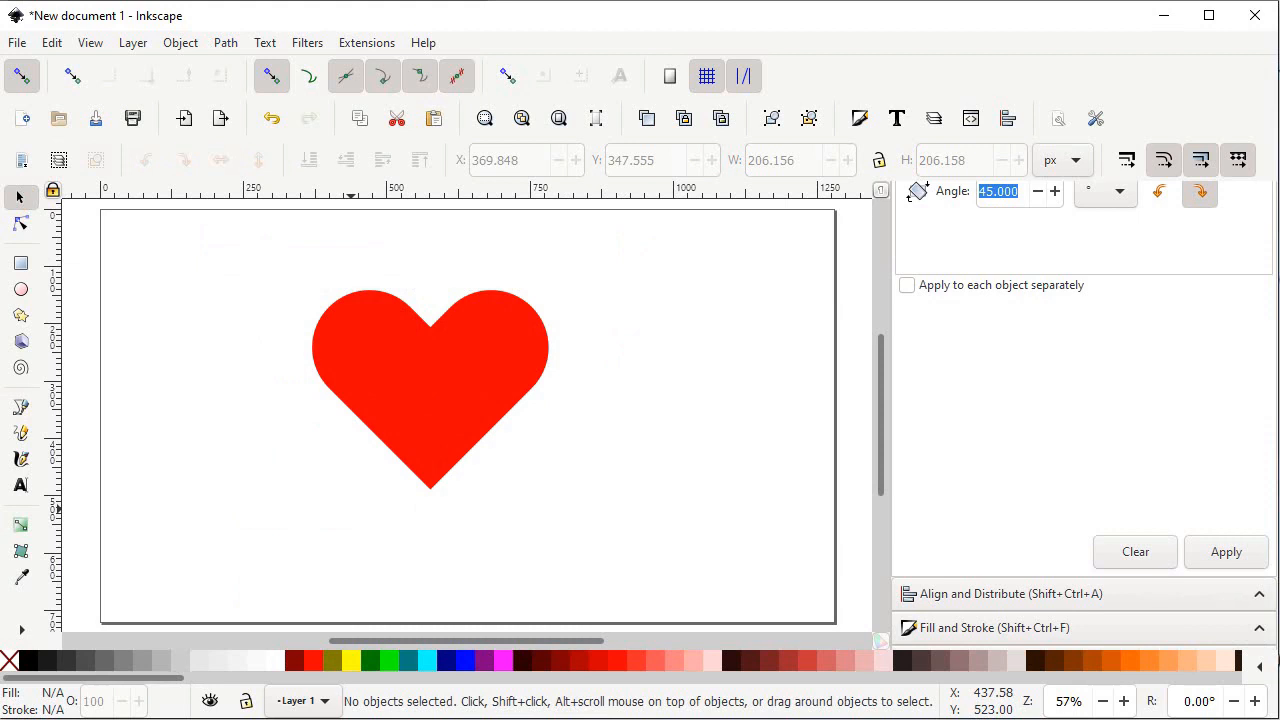